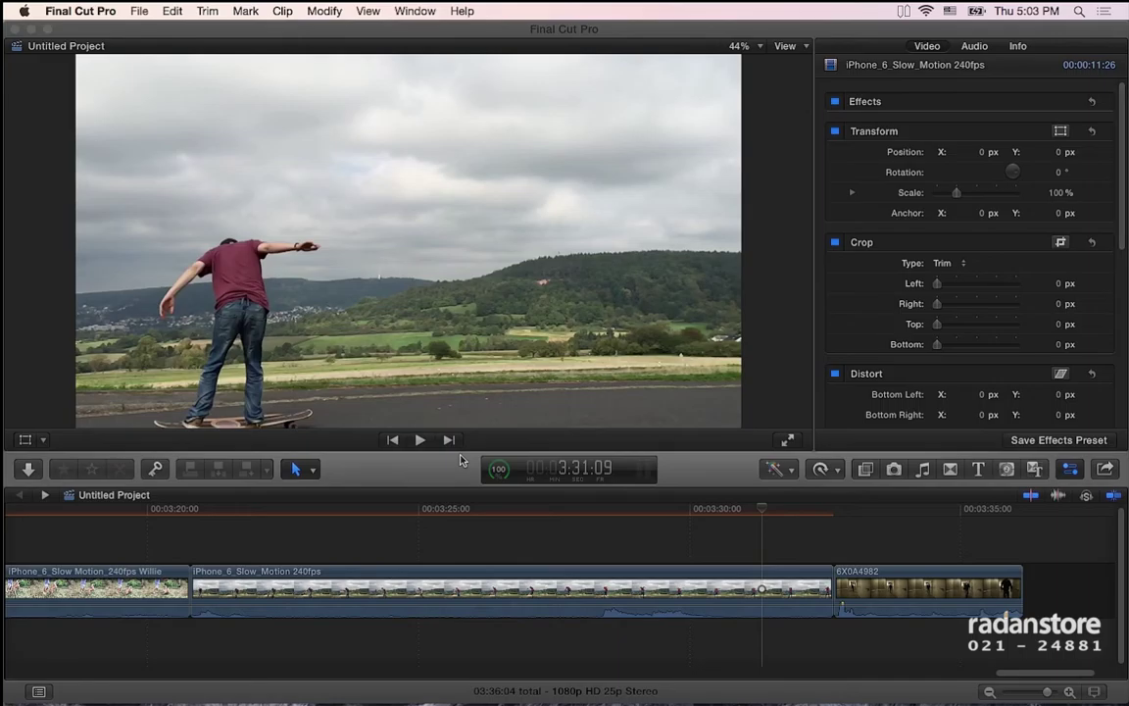
- Browse the Modify > Retime speed options without choosing one, then show the project's Info in the inspector
left_click(325, 11)
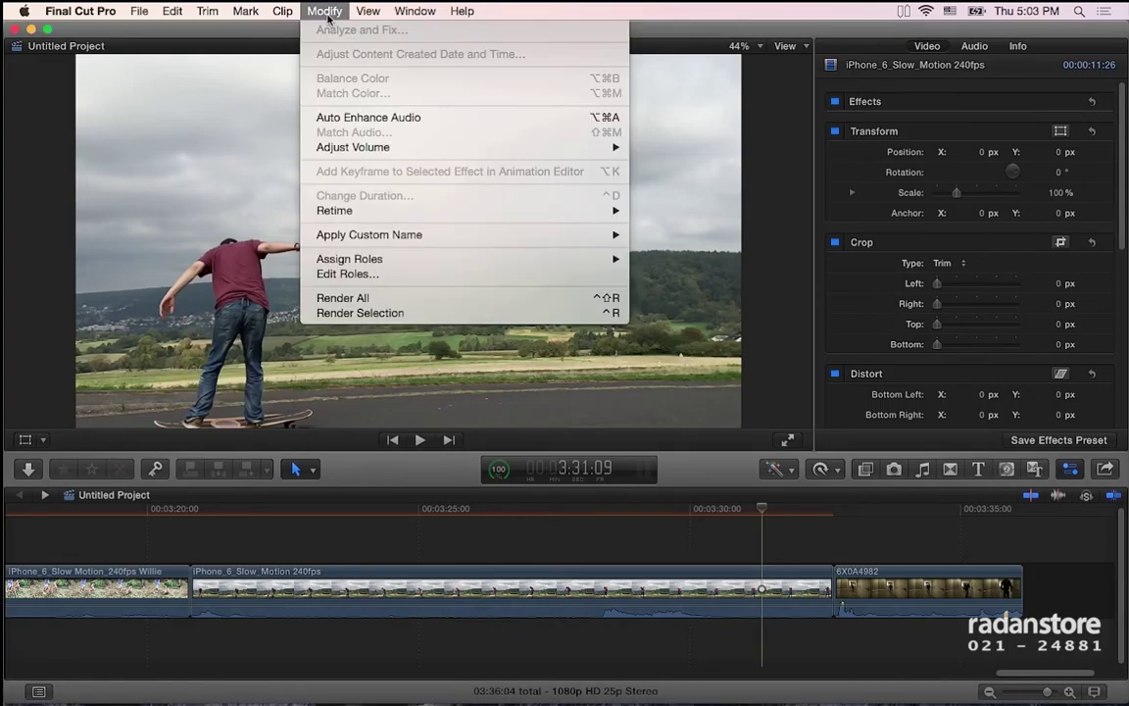
mouse_move(470, 217)
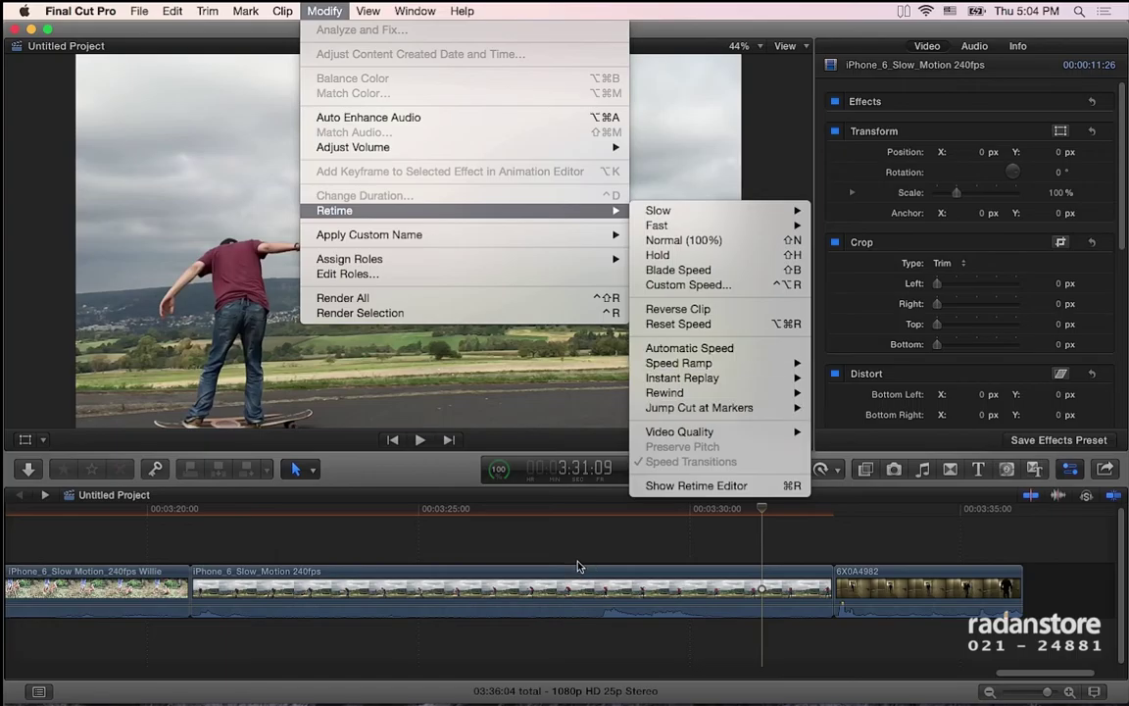
left_click(519, 505)
key("super+j")
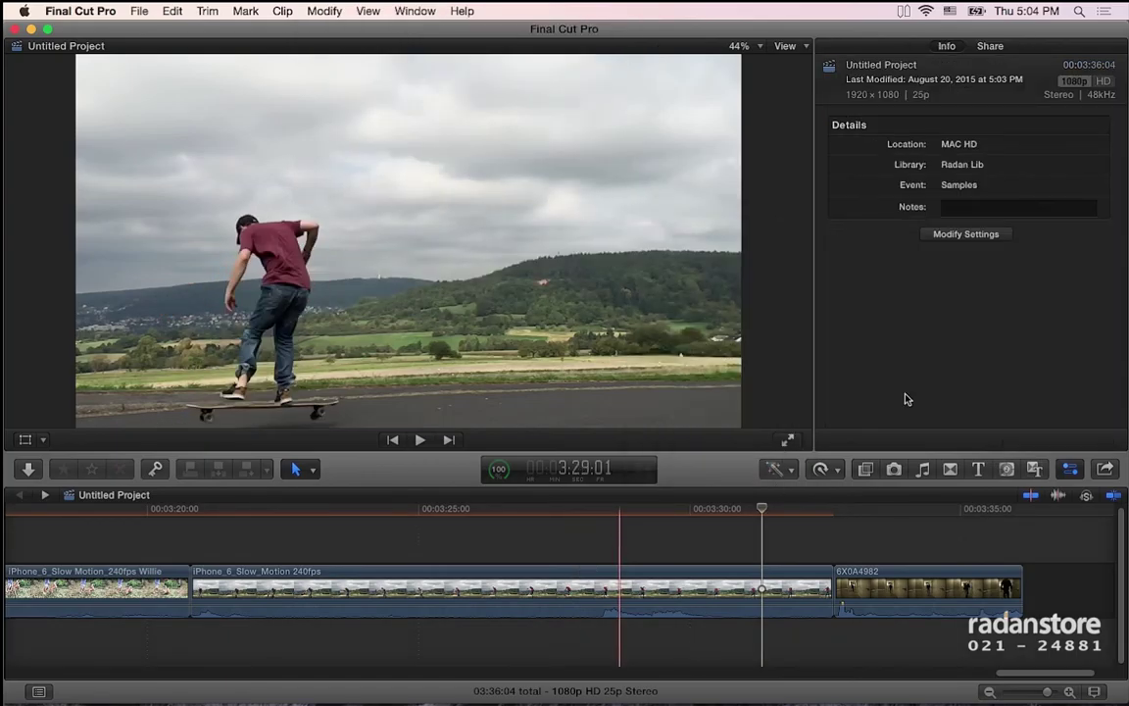
- Review the project's 1080p HD 25p settings without changes, then show the middle iPhone clip's info
left_click(988, 234)
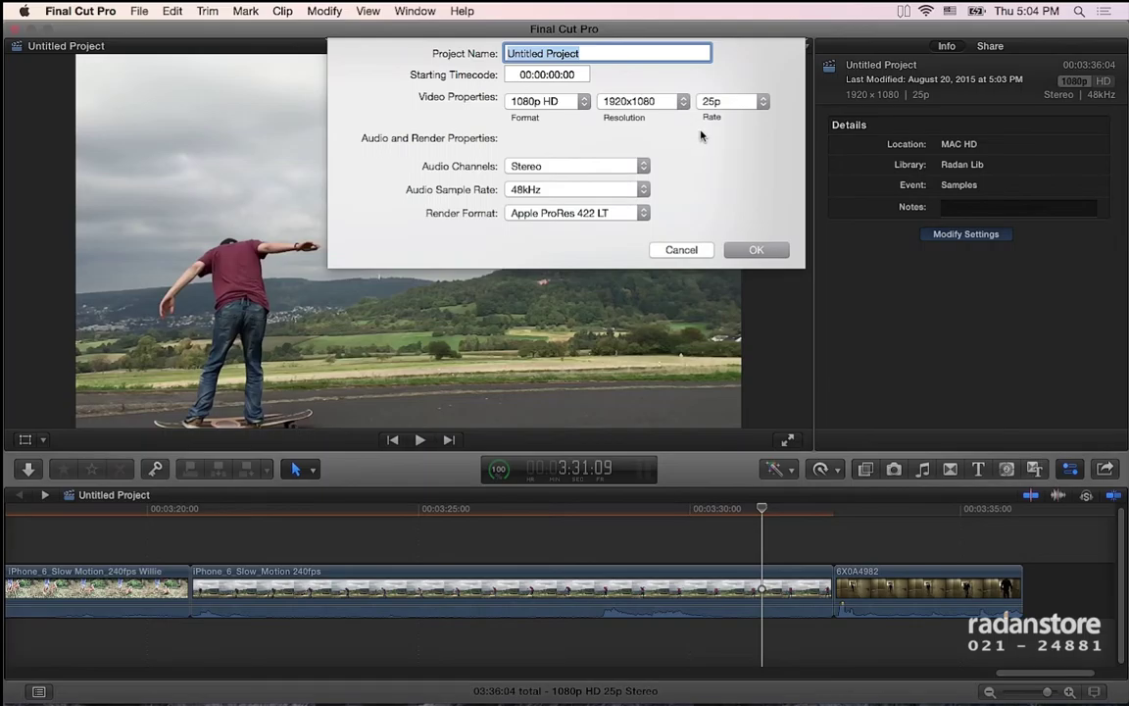
left_click(681, 249)
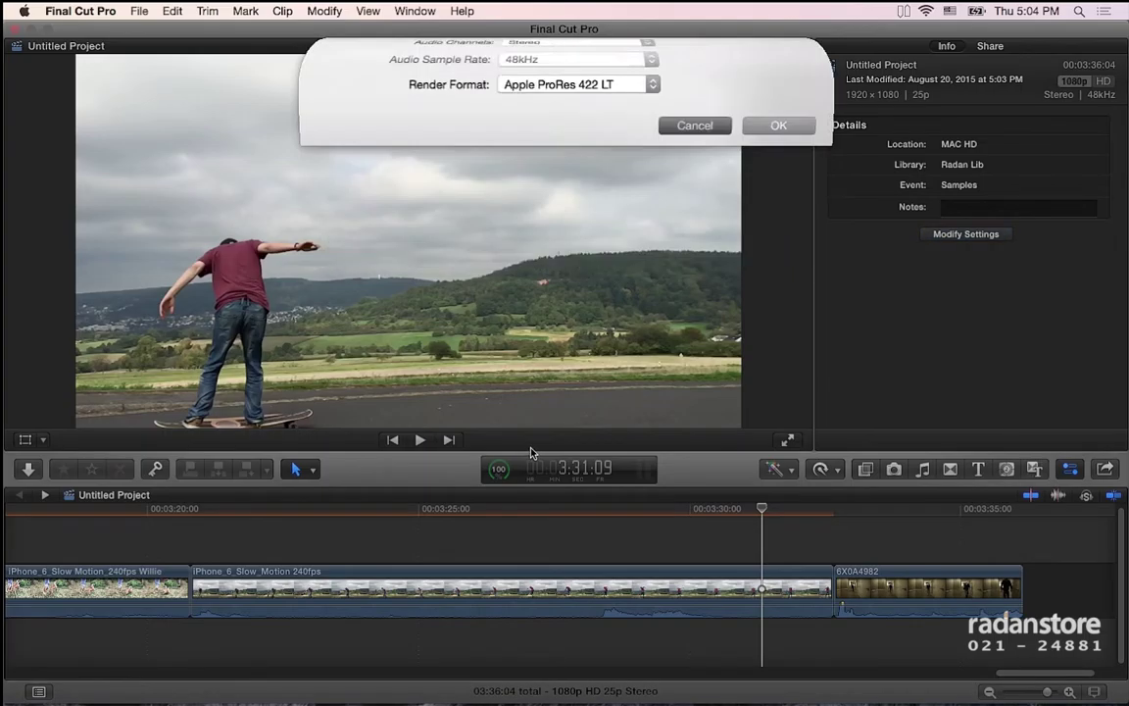
left_click(526, 580)
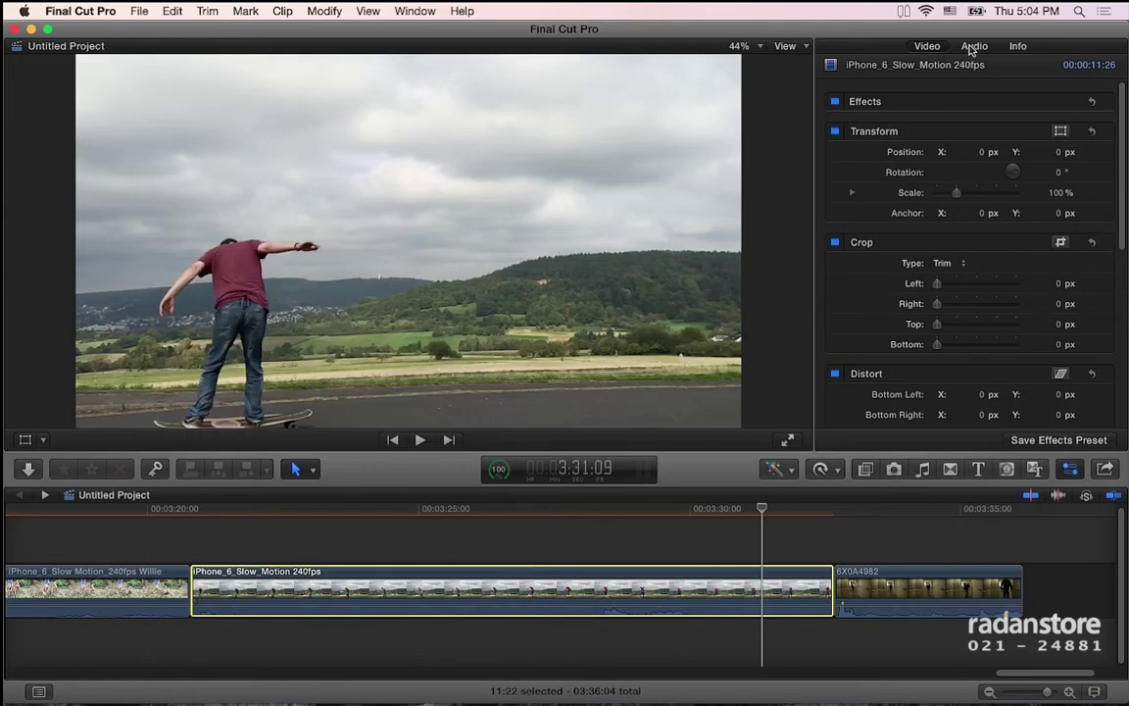
left_click(1017, 46)
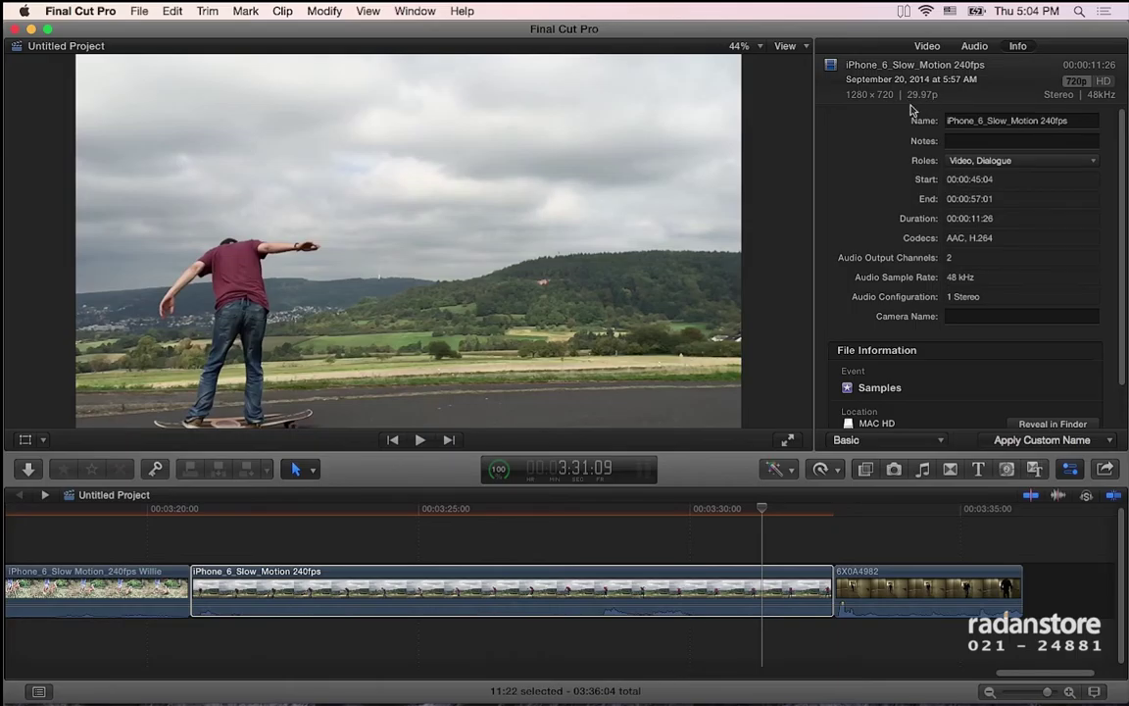
- Select the iPhone_6_Slow_Motion 240fps clip (1280×720, 29.97p, 11:26) and open the Modify menu
left_click(769, 588)
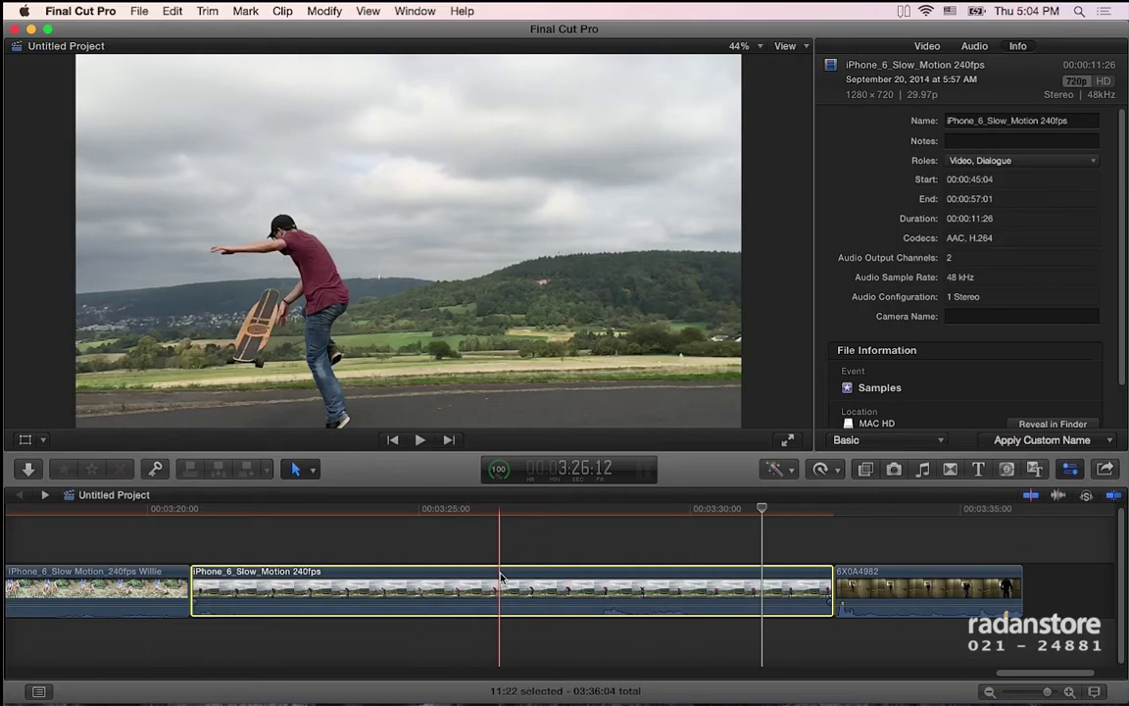
left_click(324, 11)
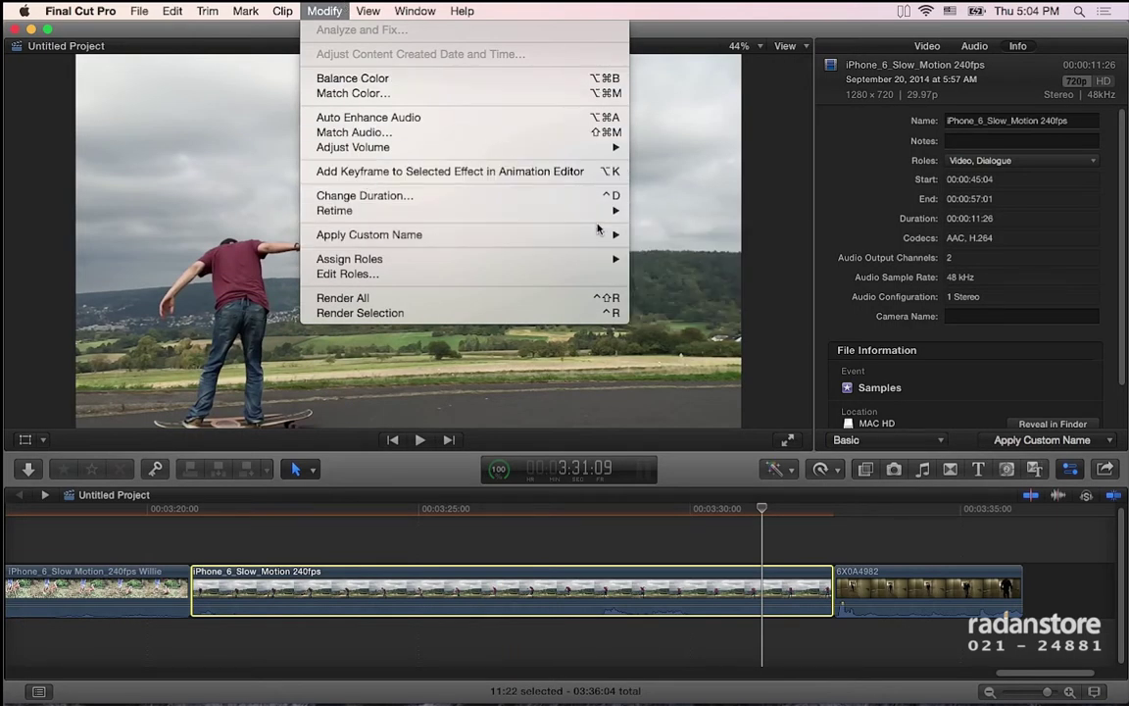
- Apply Automatic Speed to the iPhone clip, then reset it to Normal (100%) speed
mouse_move(334, 210)
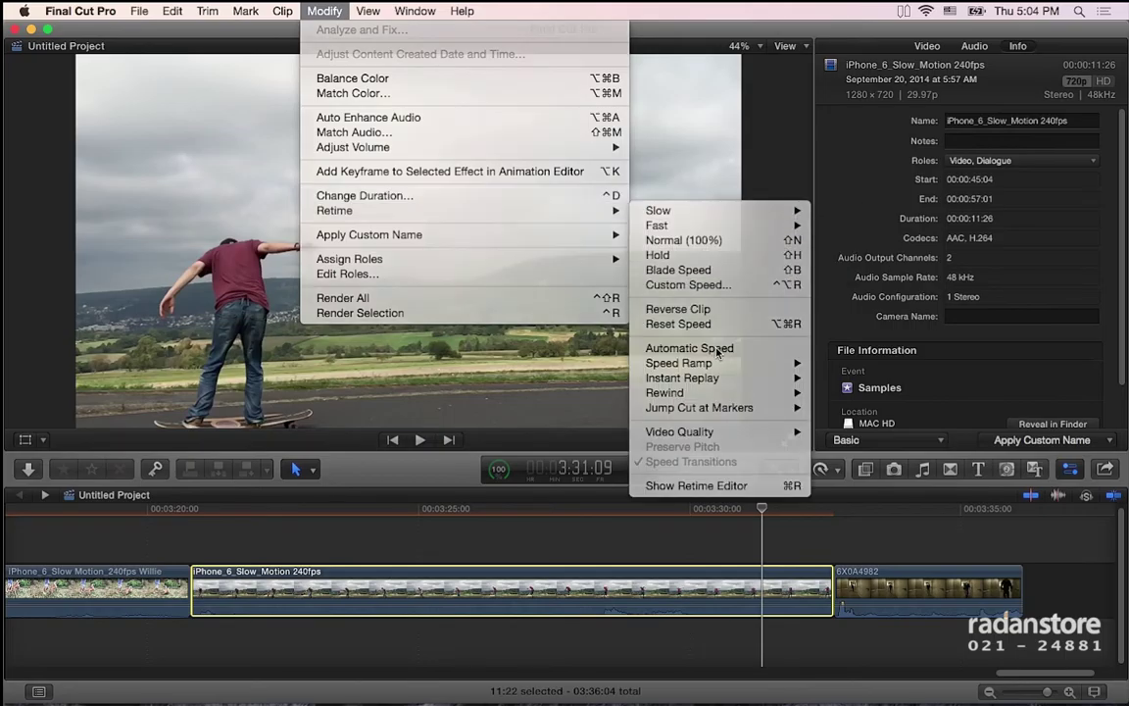
left_click(692, 348)
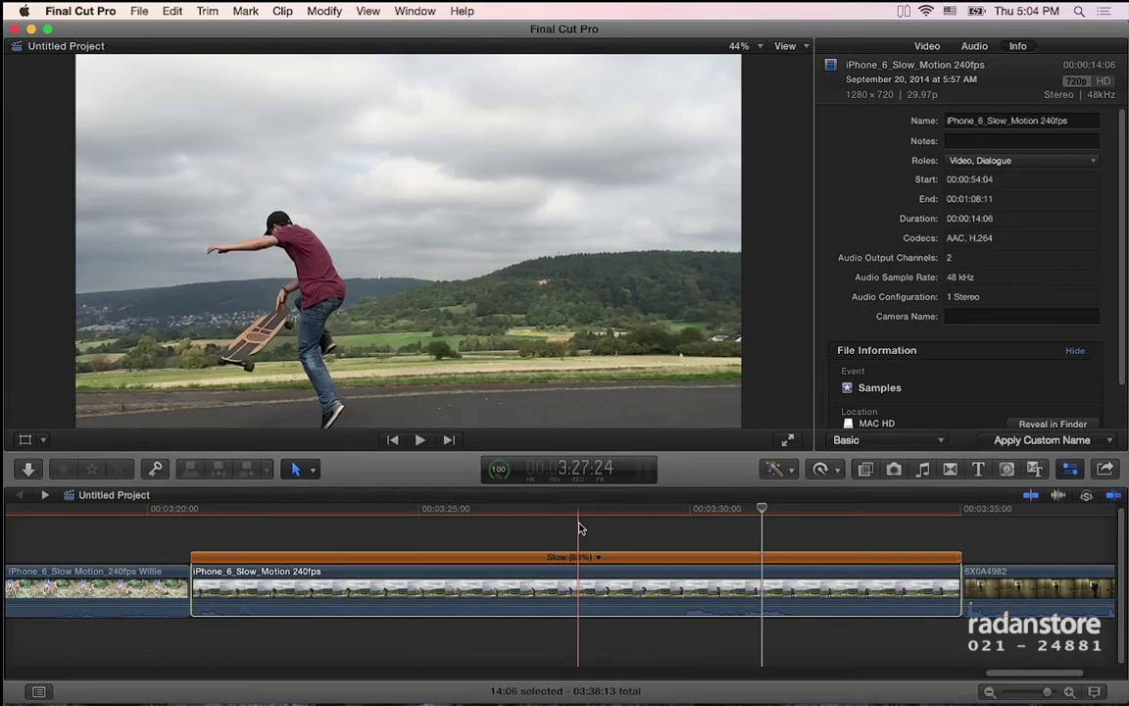
scroll(578, 529, "right", 3)
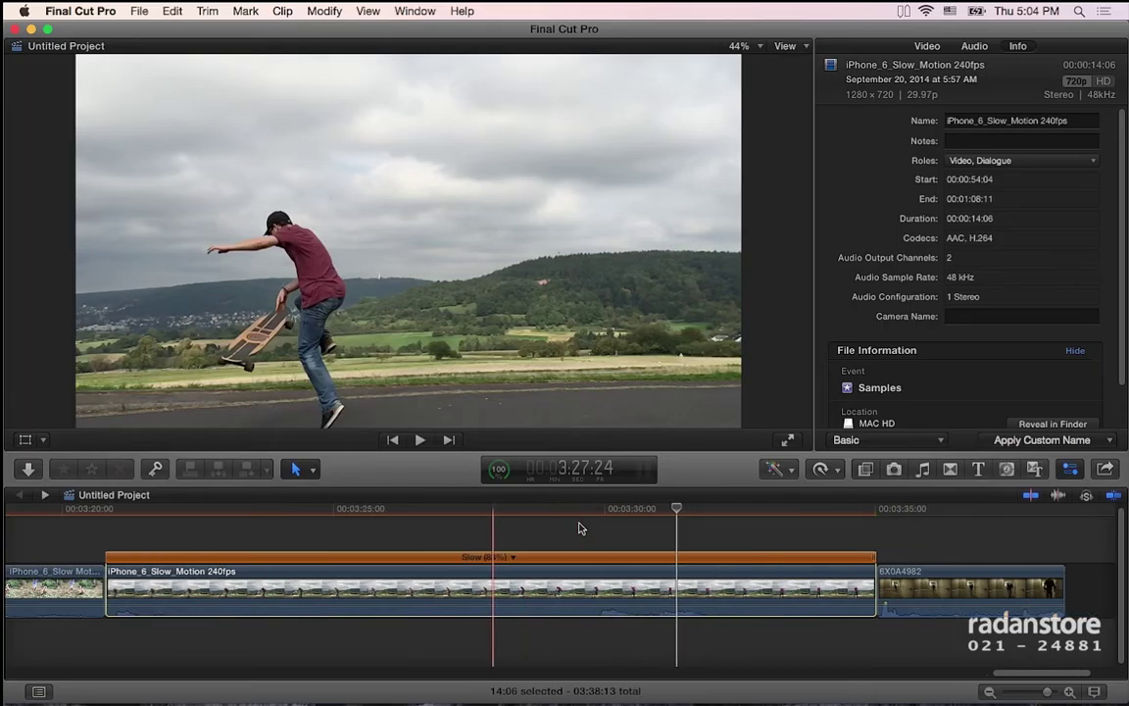
scroll(578, 529, "right", 1)
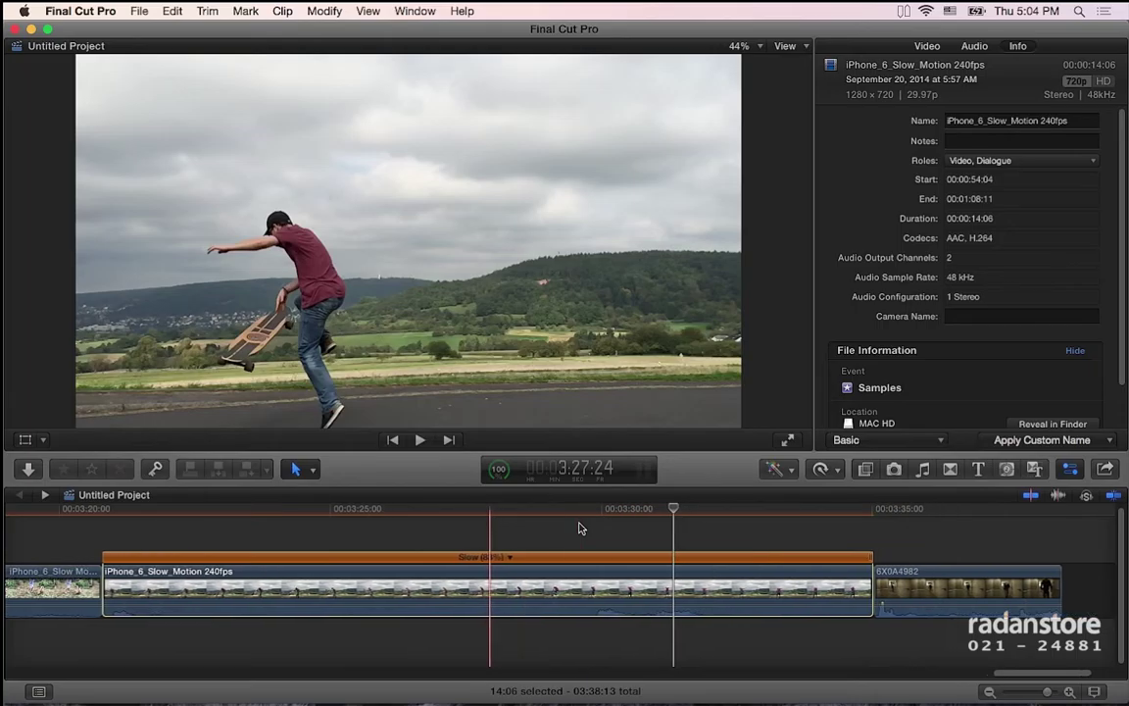
key("shift+n")
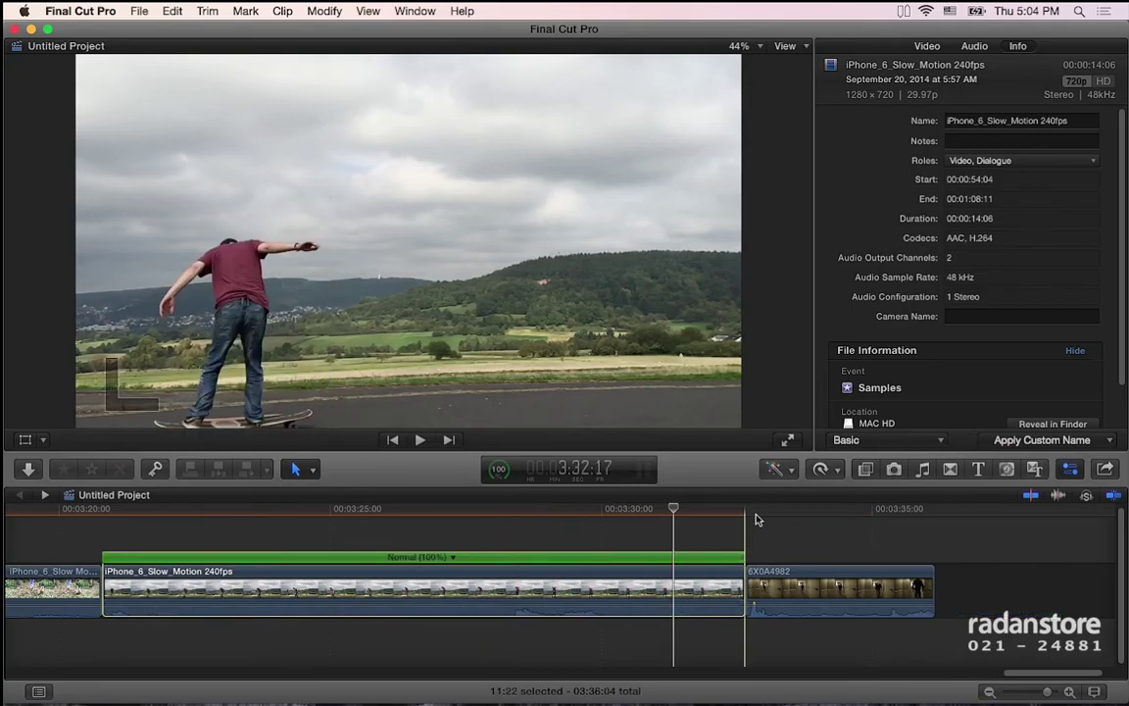
- Deselect everything and park the playhead inside the 6X0A4982 hallway clip after a short preview
scroll(701, 540, "right", 3)
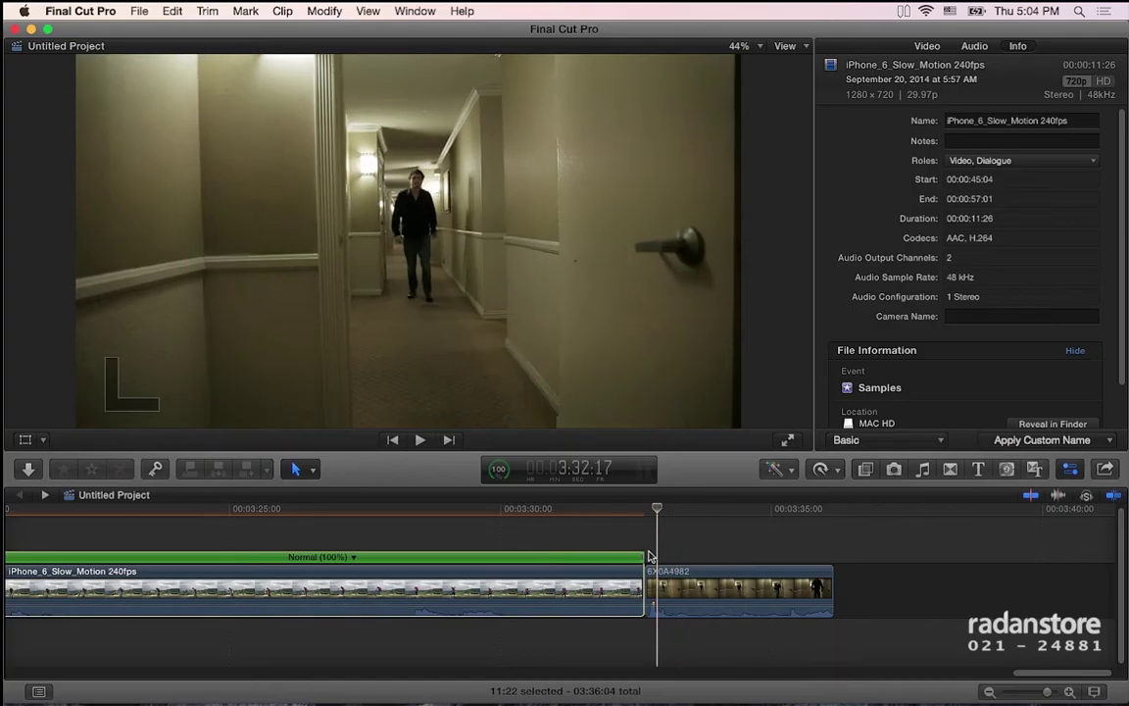
key("super+shift+a")
left_click(699, 550)
key("space")
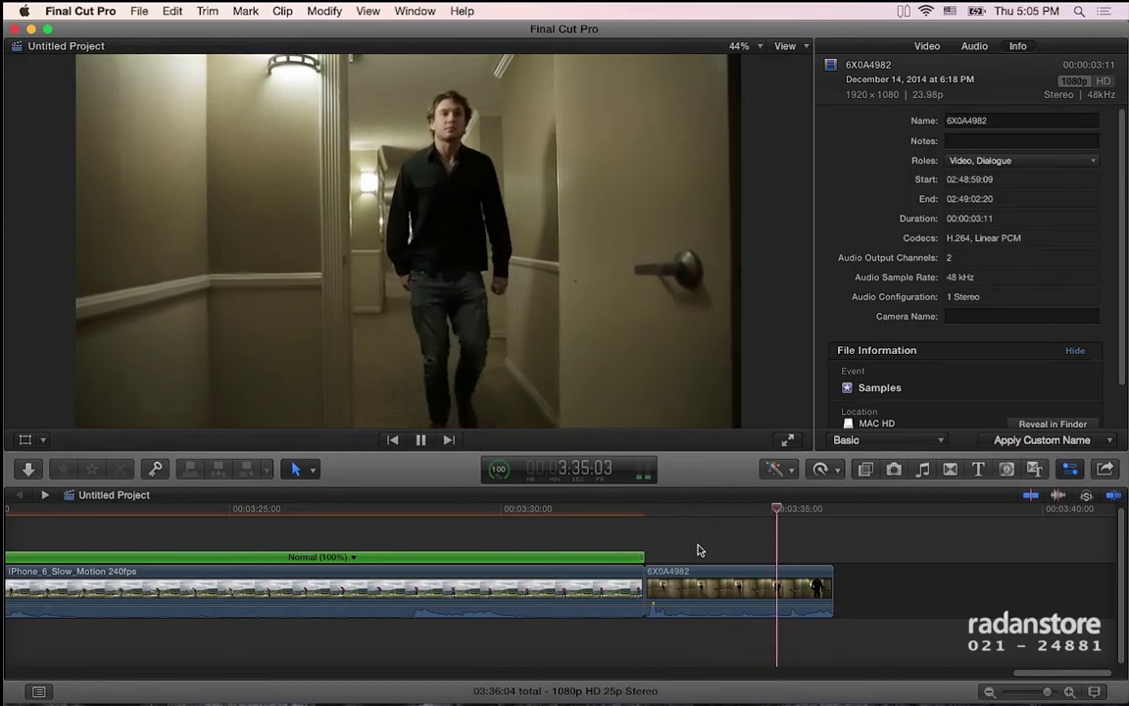
key("space")
key("Right")
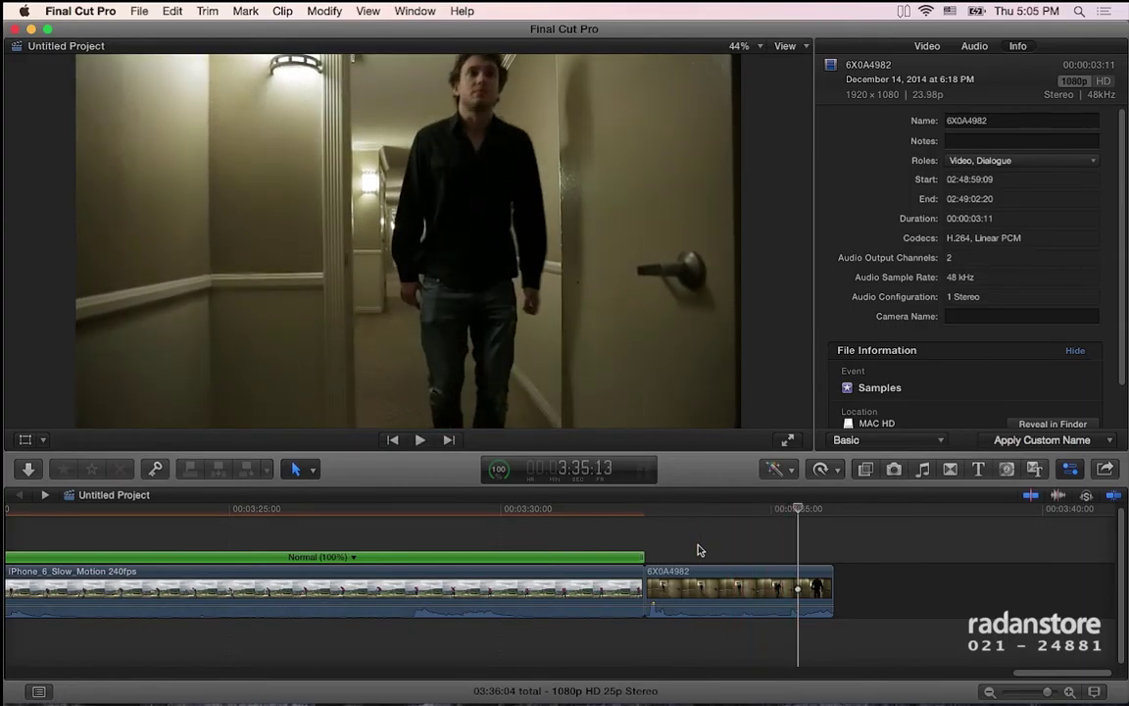
- Blade the speed at the playhead and drag the middle segment to Slow (33%), lengthening the clip
key("shift+b")
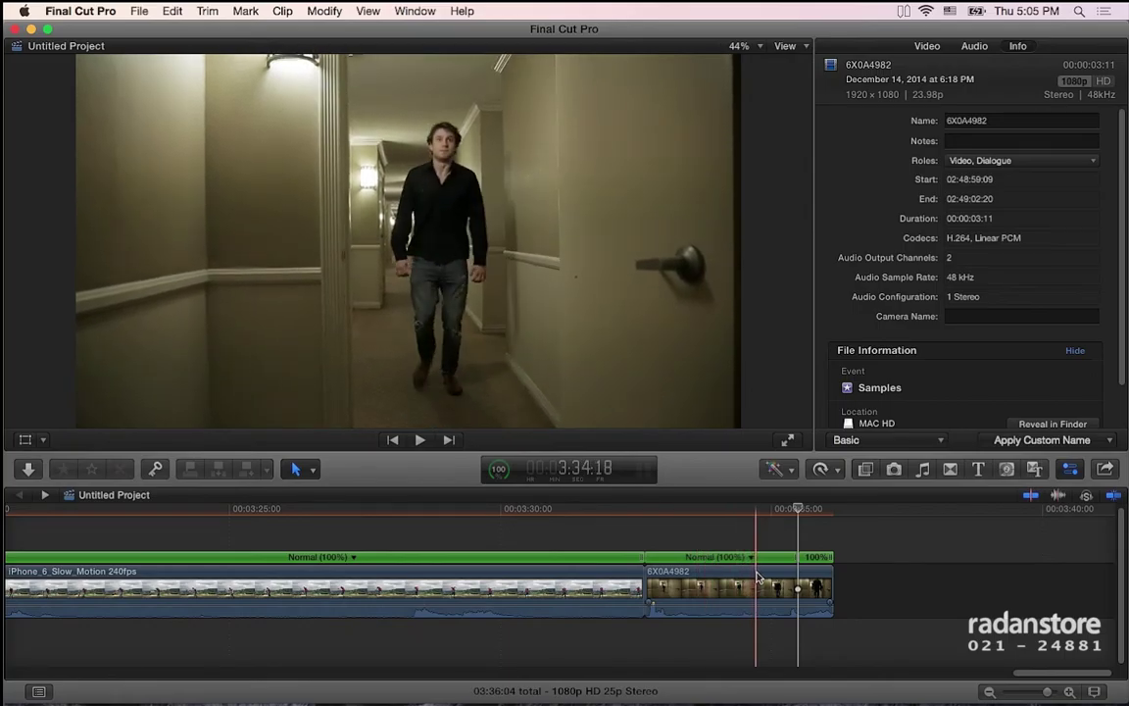
key("super+b")
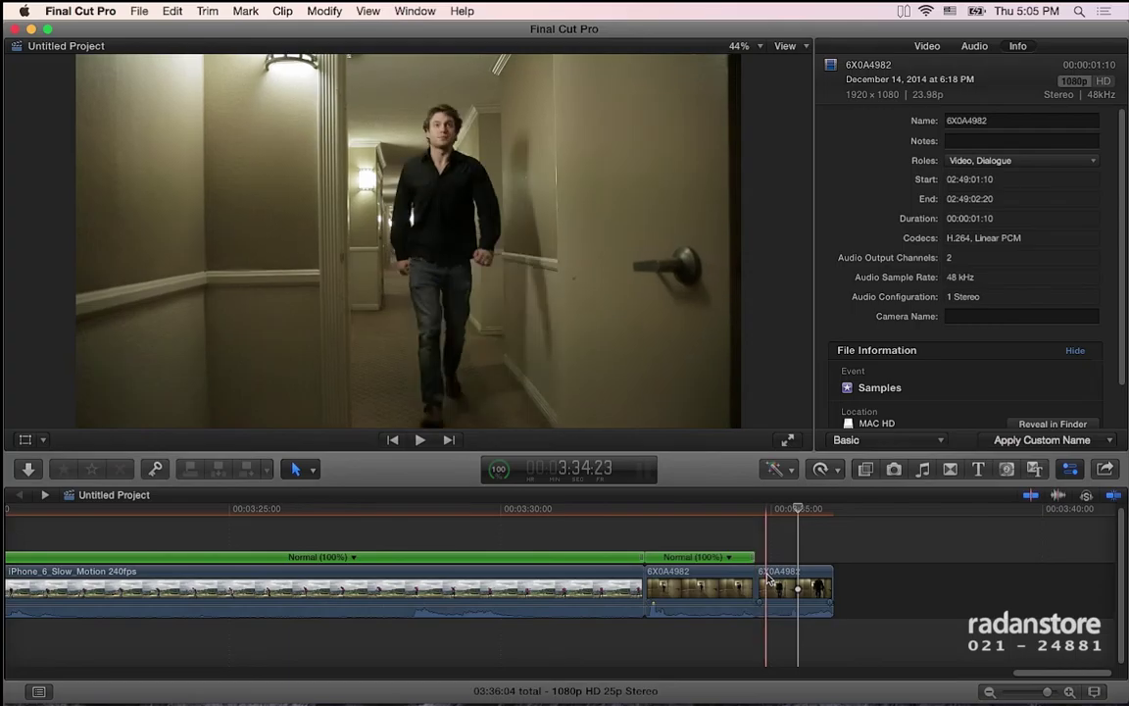
left_click(765, 579)
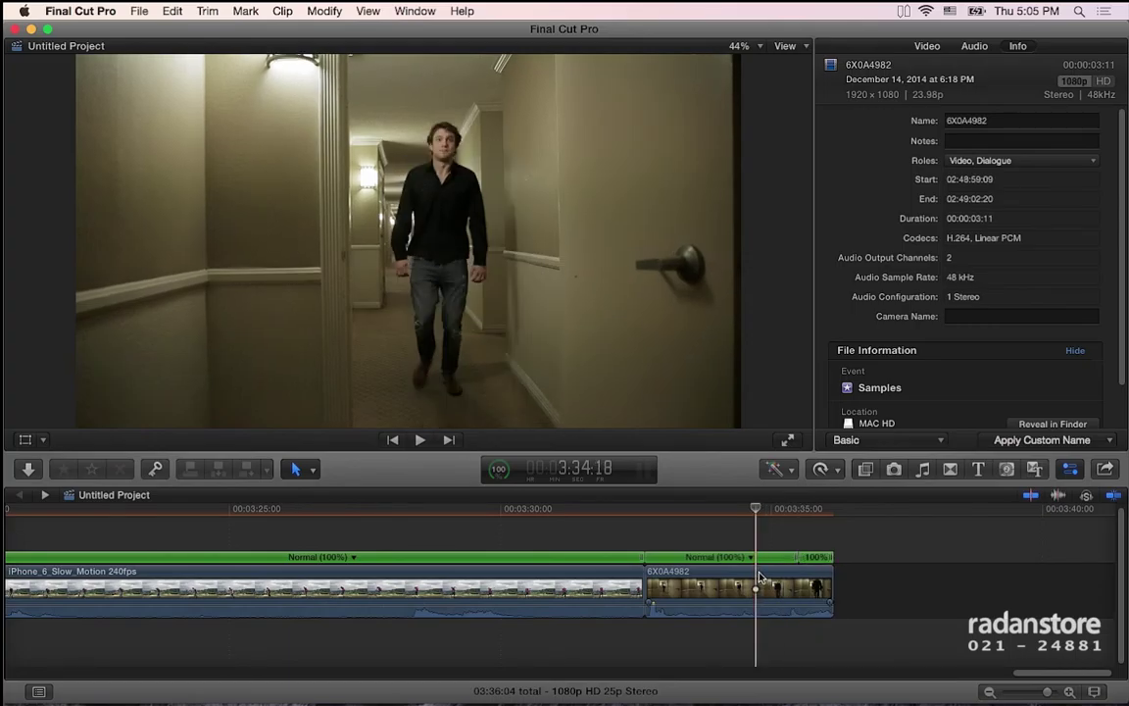
left_click_drag(800, 557, 955, 557)
left_click(705, 511)
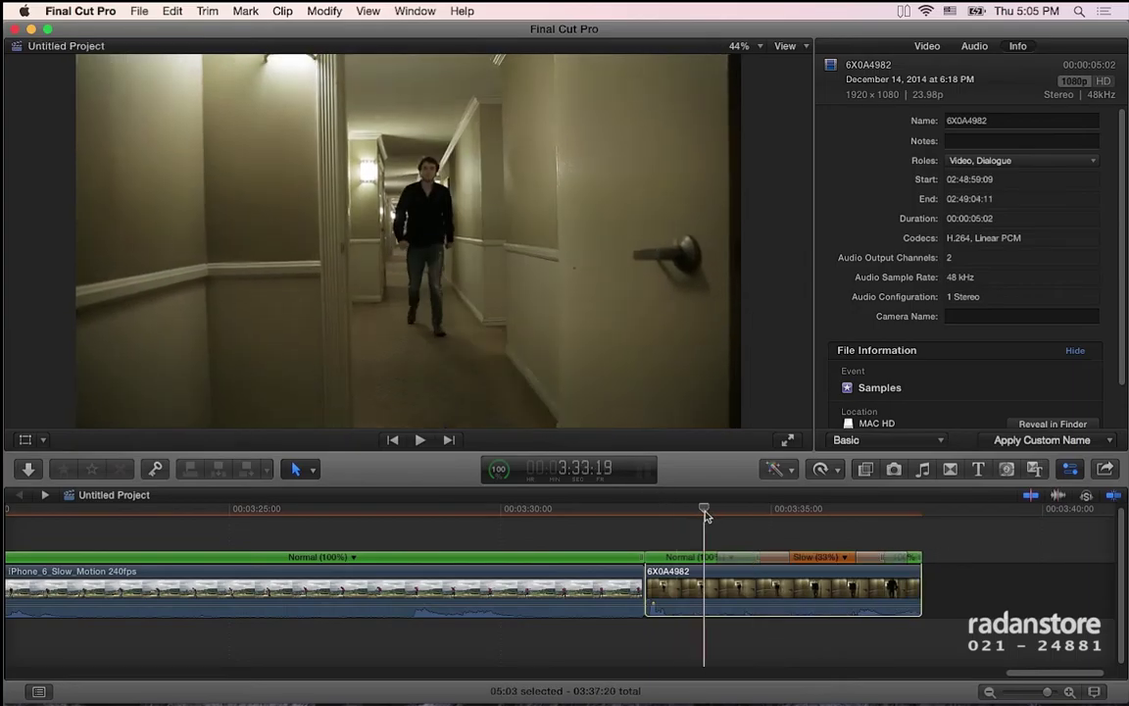
key("space")
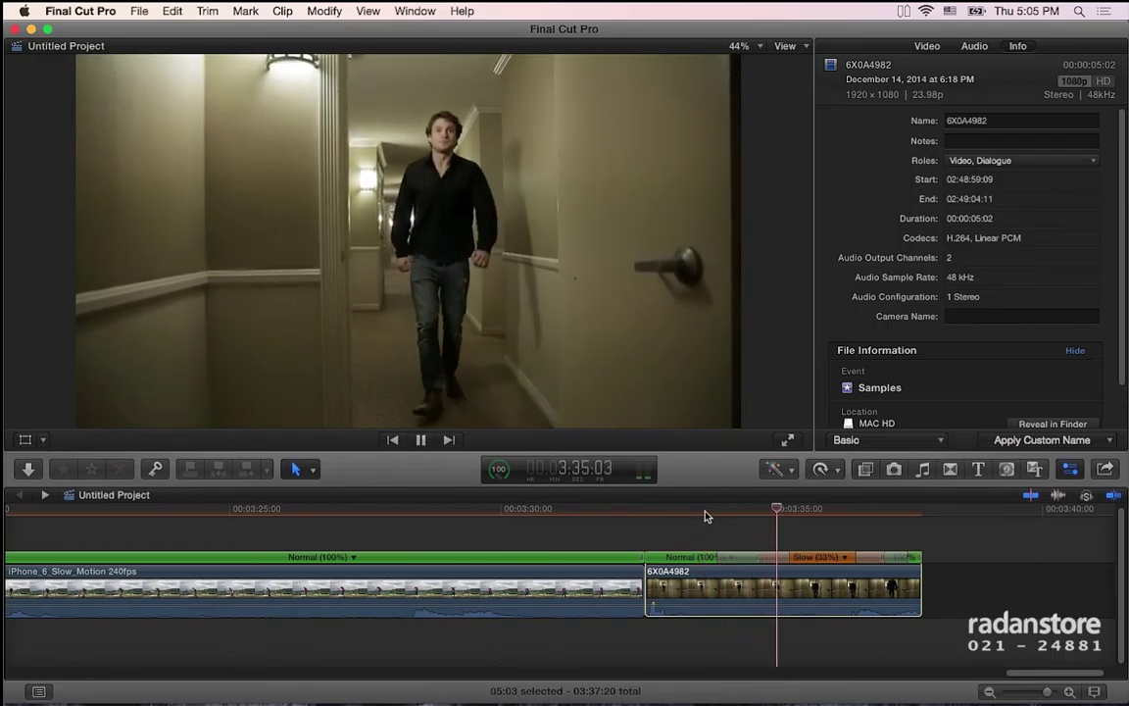
key("space")
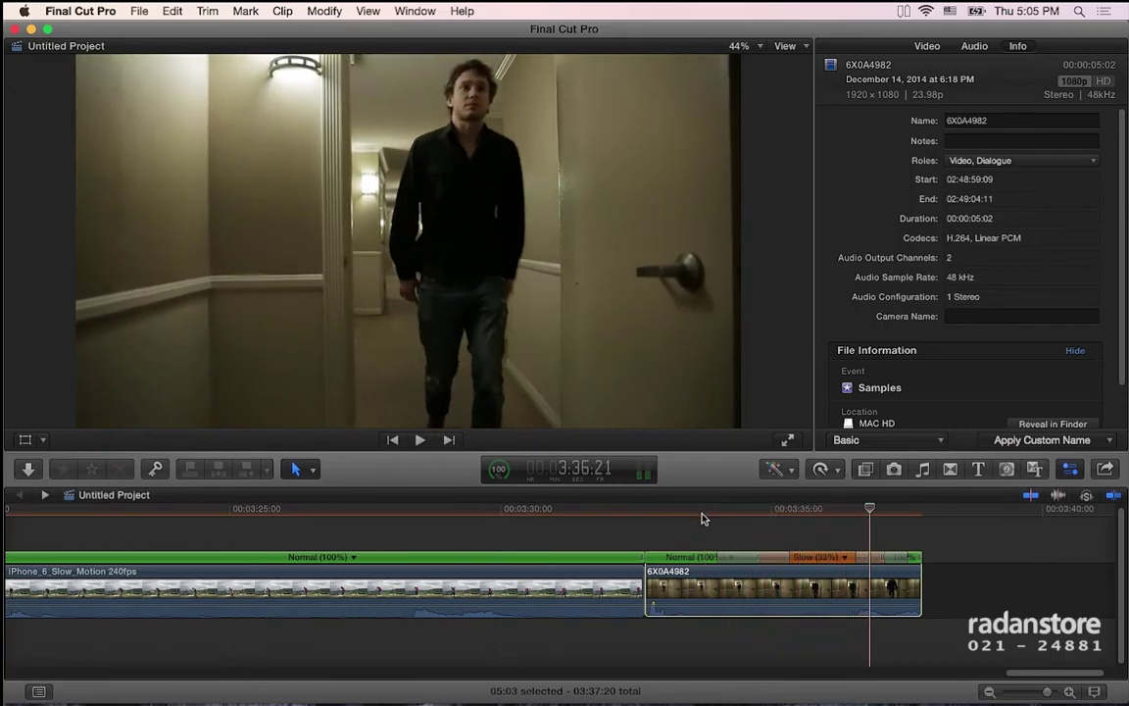
scroll(686, 569, "right", 3)
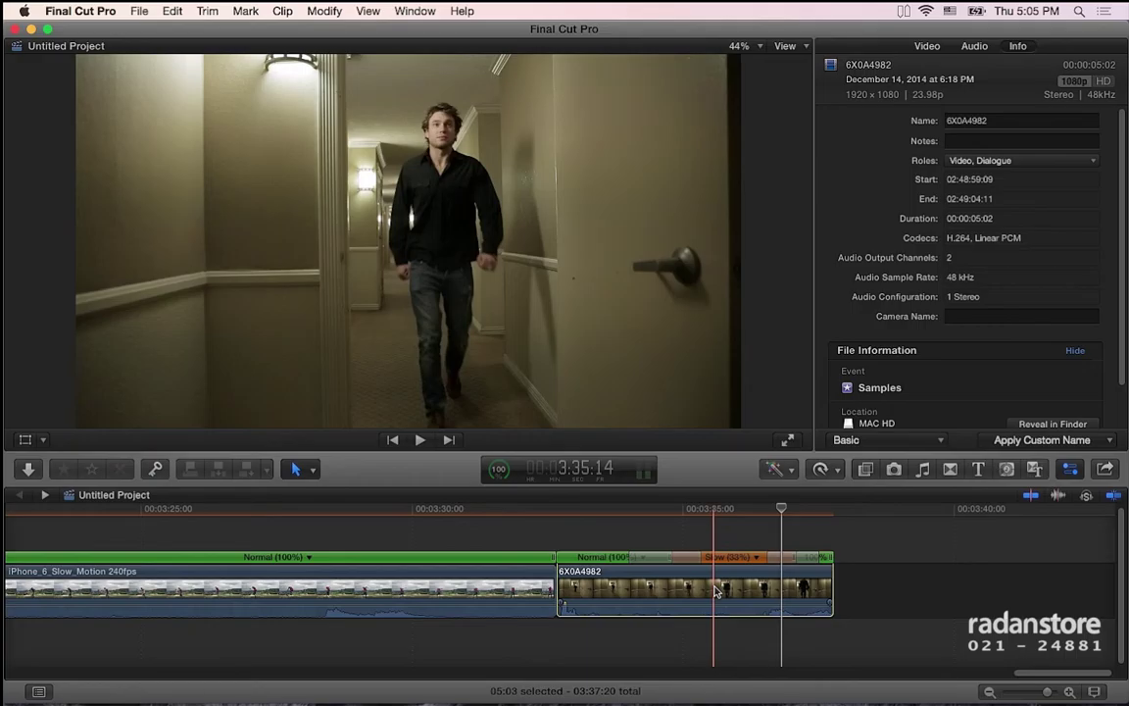
left_click_drag(728, 510, 725, 516)
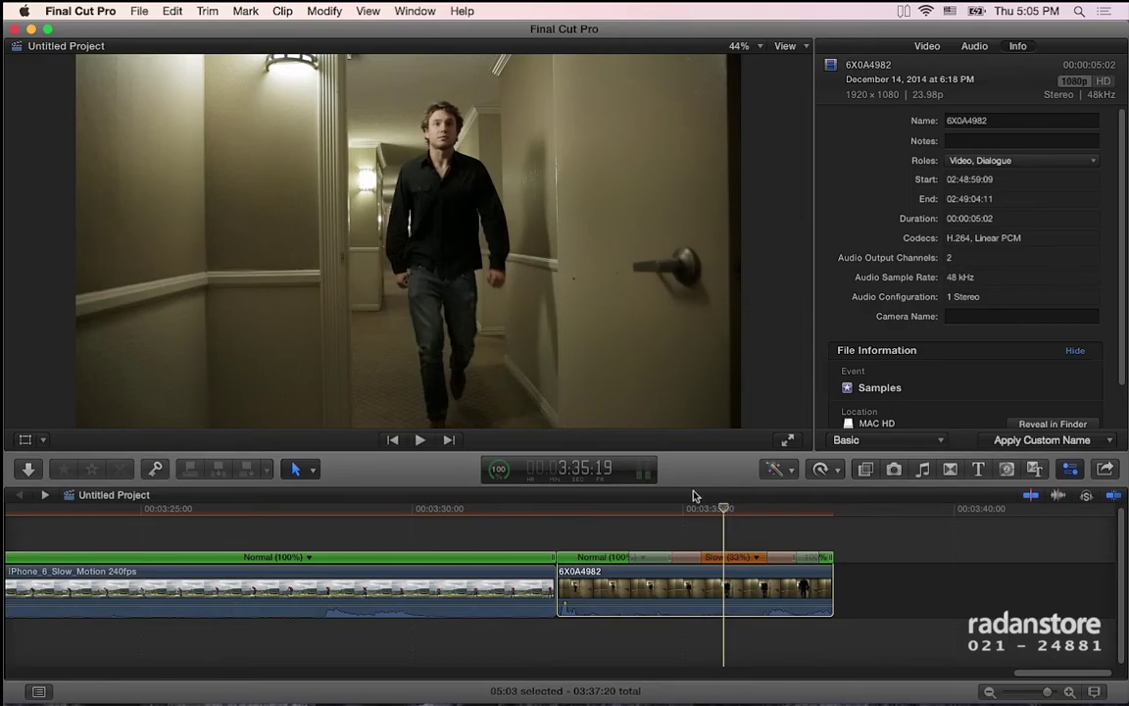
- Look over the Retime options, then zoom into the timeline and make the clips taller
left_click(349, 10)
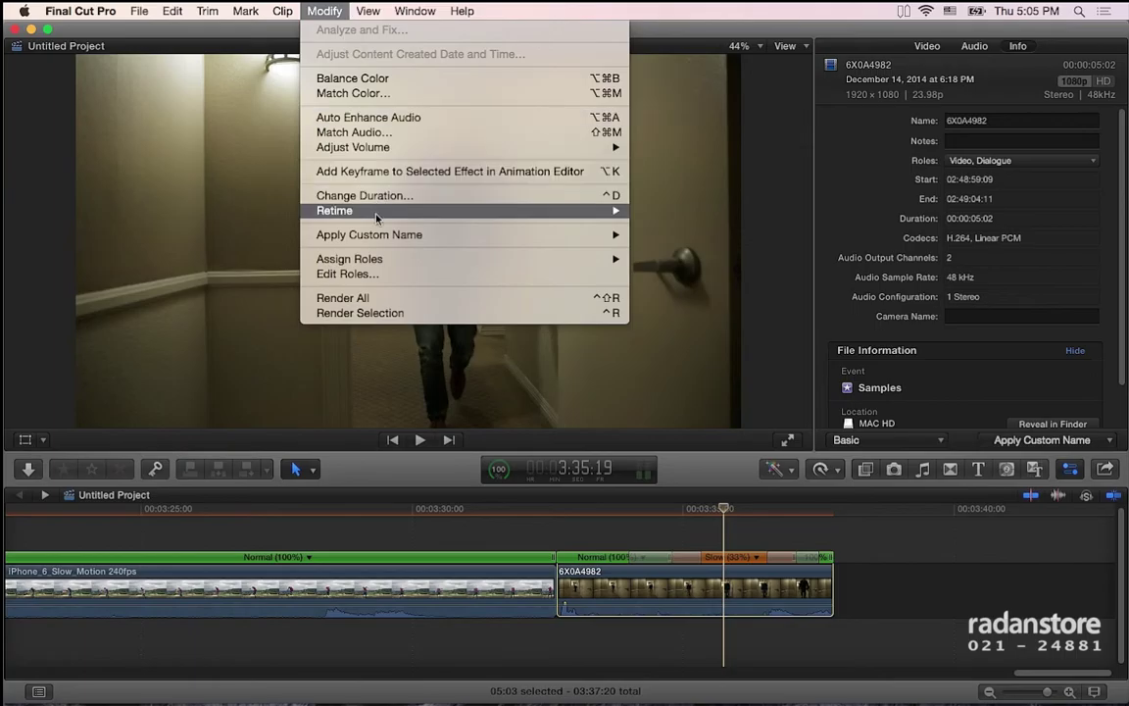
mouse_move(472, 208)
mouse_move(790, 430)
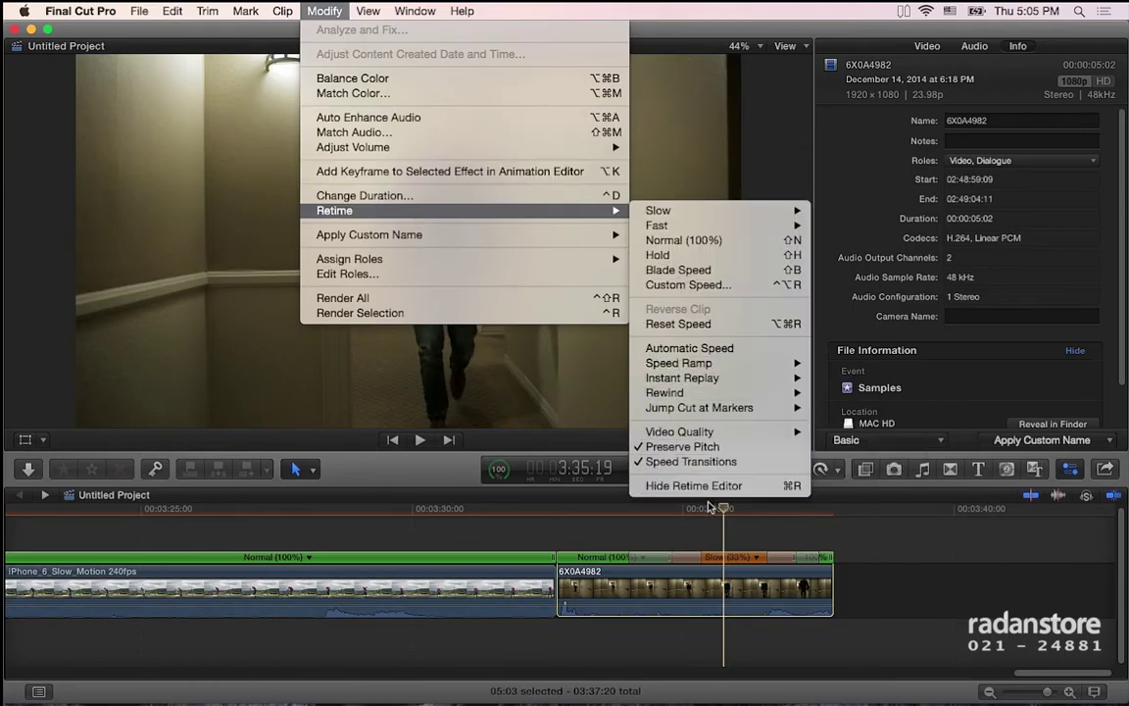
left_click(677, 524)
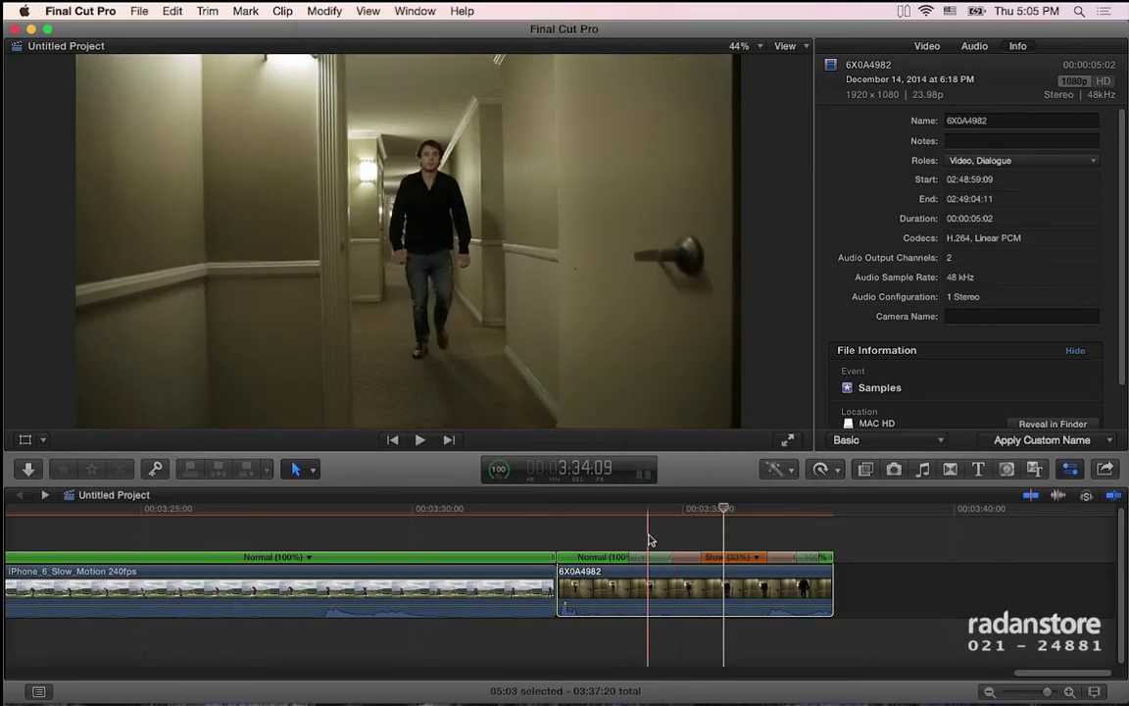
key("super+equal")
key("super+equal")
key("super+equal")
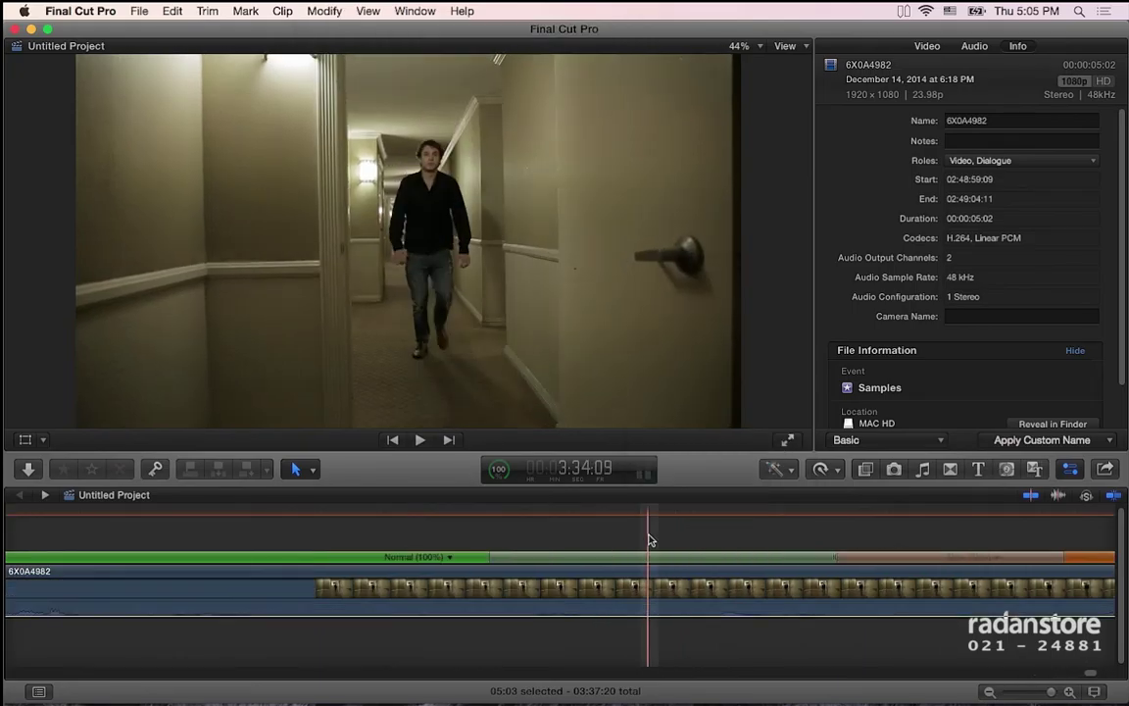
left_click(1094, 691)
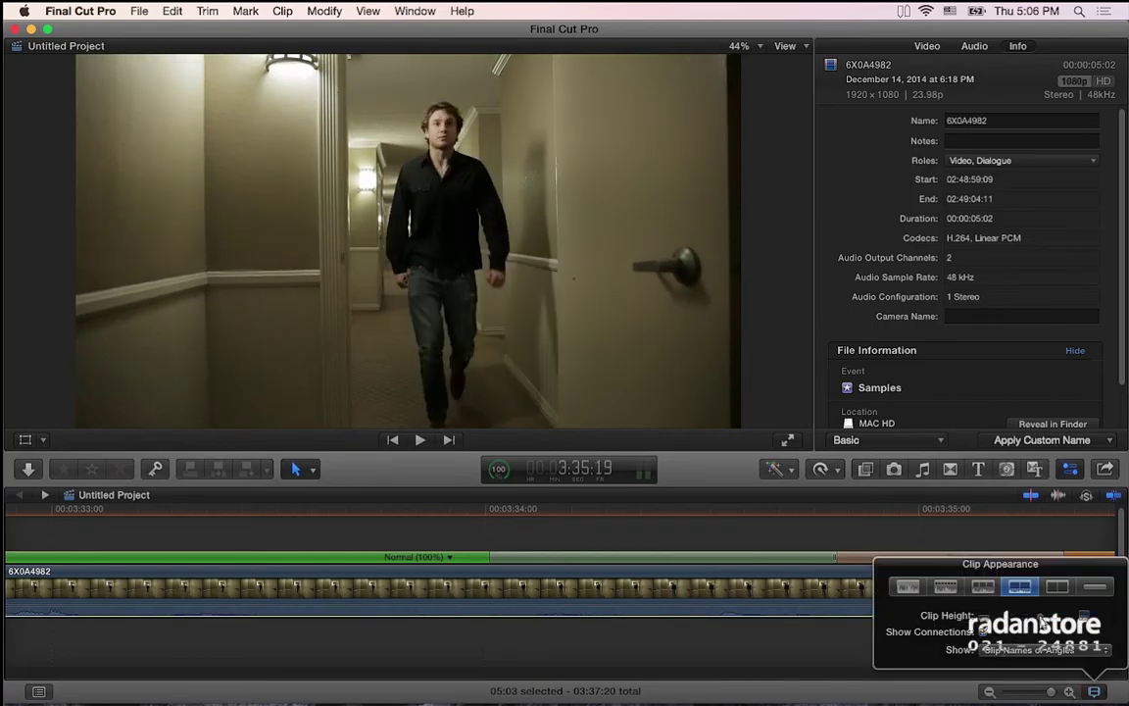
left_click_drag(1044, 617, 1042, 674)
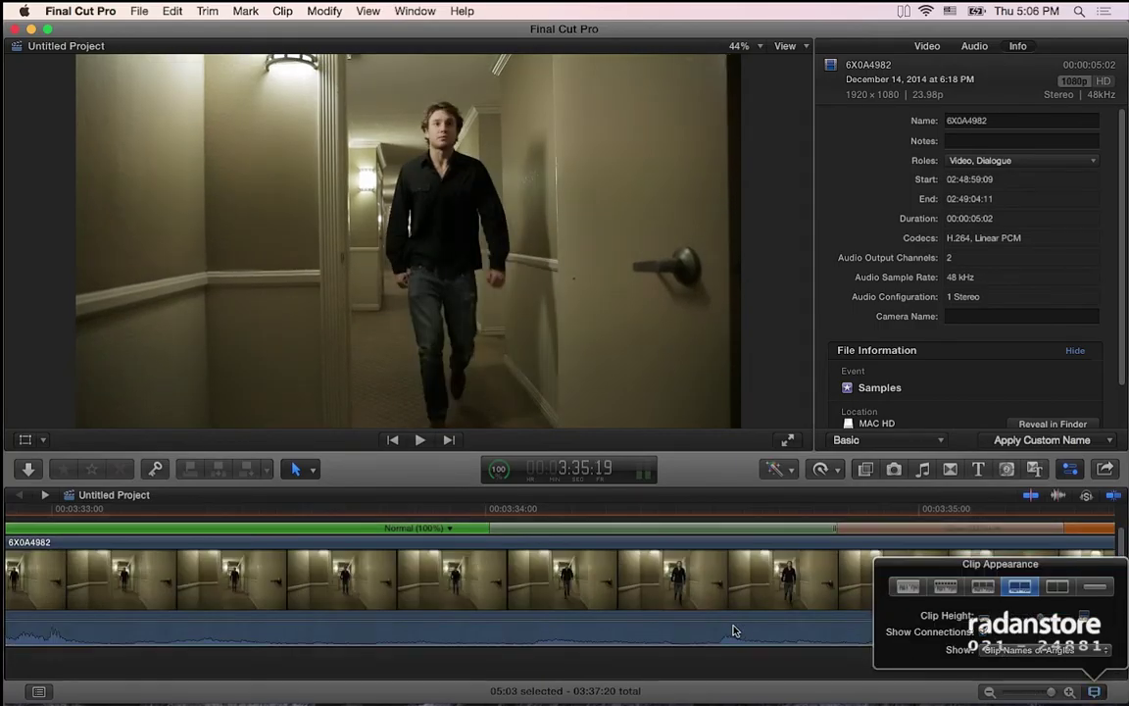
left_click(686, 618)
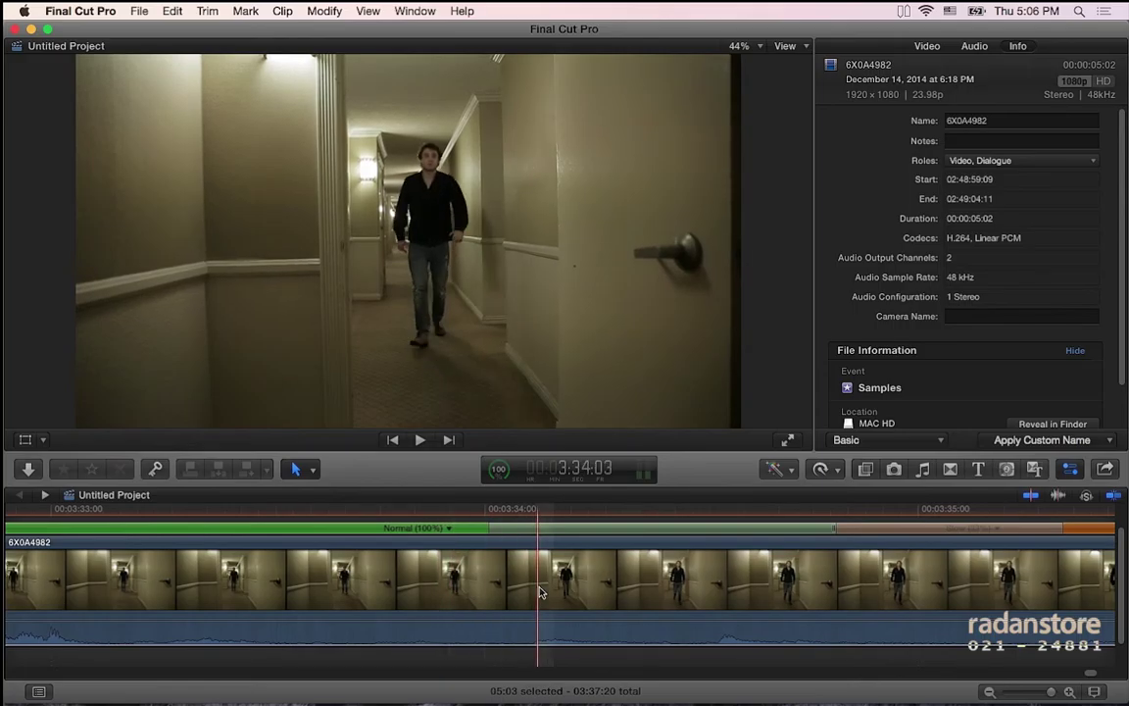
- Drag the hallway clip's Slow segment handle to slow it to 26%, lengthening the clip to 5:17
scroll(539, 592, "right", 1)
scroll(539, 592, "right", 1)
scroll(539, 592, "right", 4)
scroll(539, 592, "right", 4)
scroll(539, 592, "right", 2)
key("super+minus")
mouse_move(944, 523)
left_mouse_down()
mouse_move(944, 535)
mouse_move(1085, 527)
left_mouse_up()
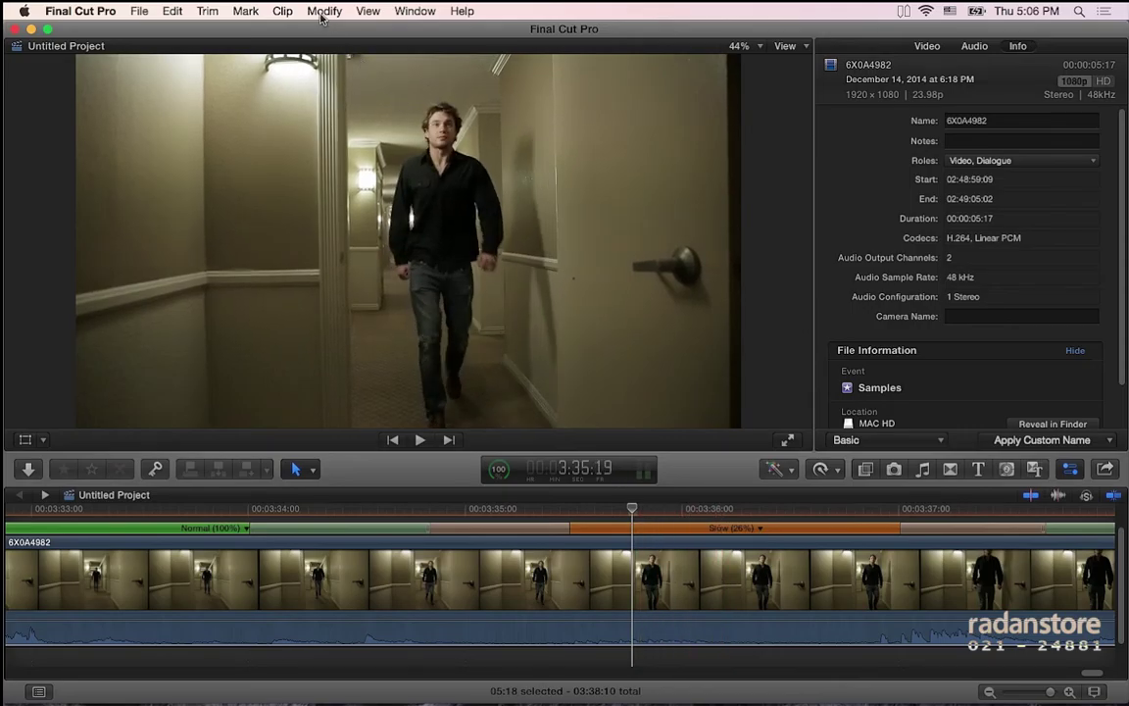
key("super+minus")
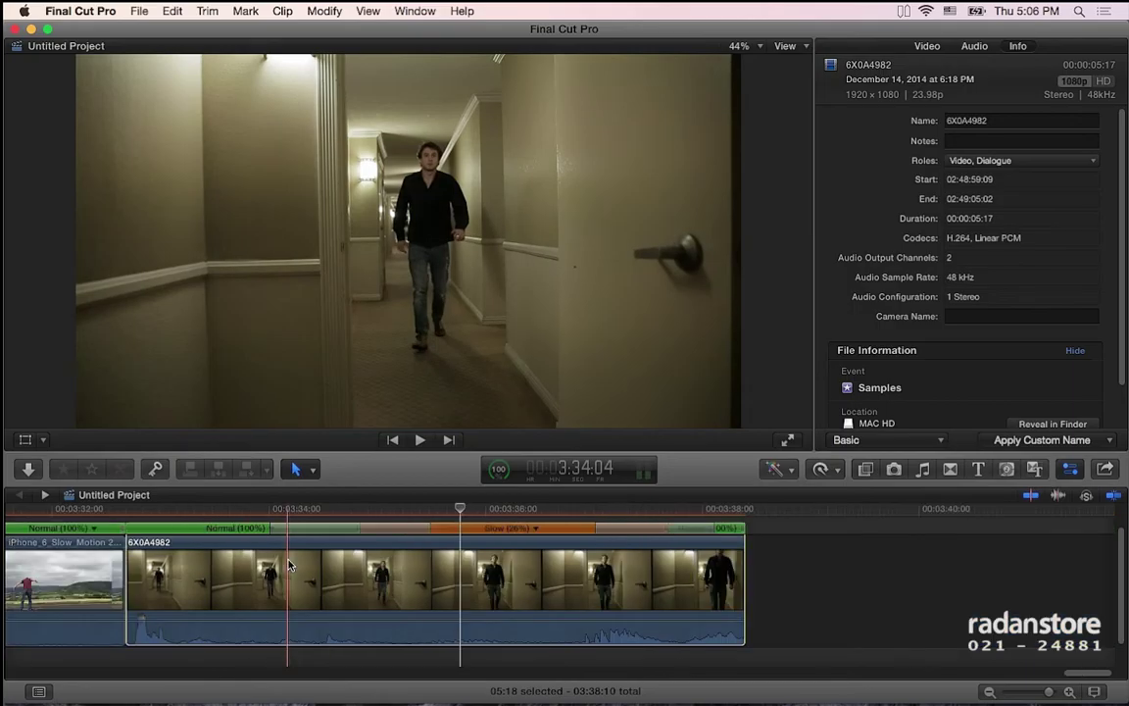
scroll(335, 617, "up", 1)
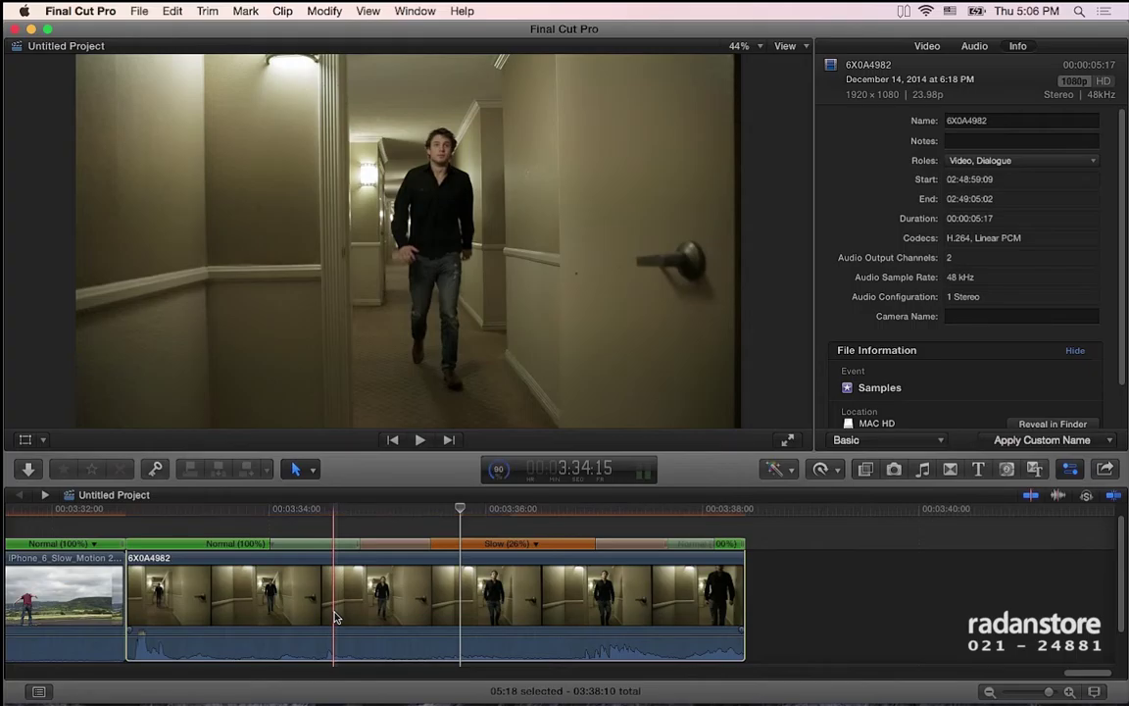
key("space")
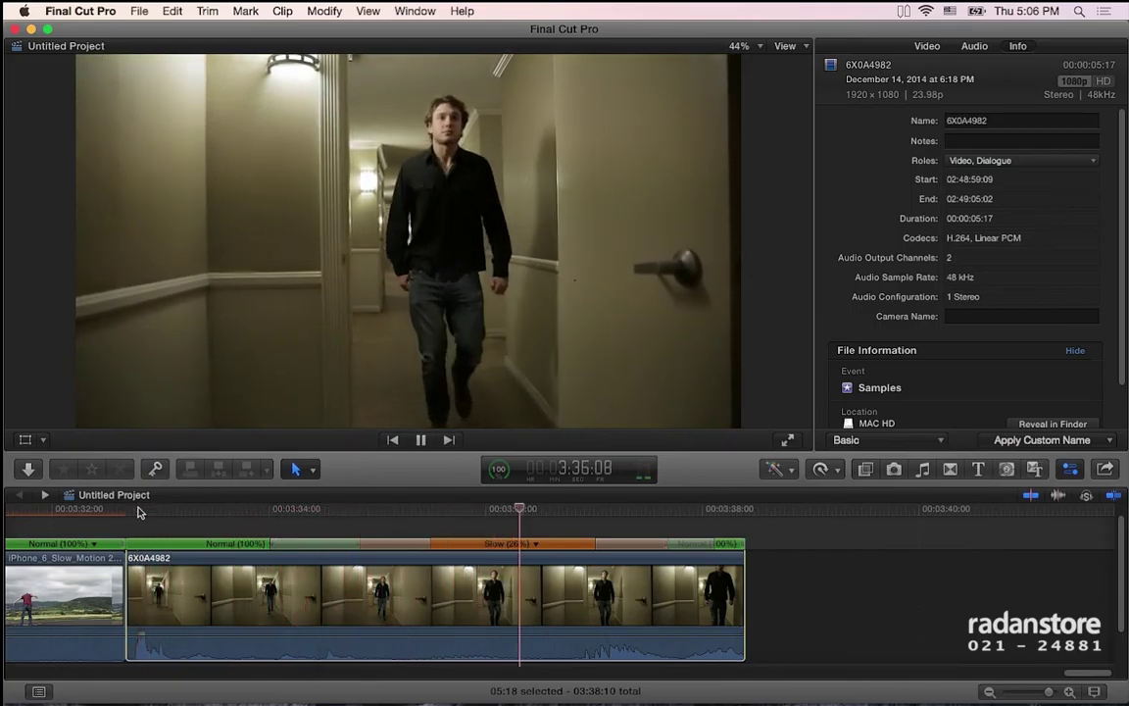
key("space")
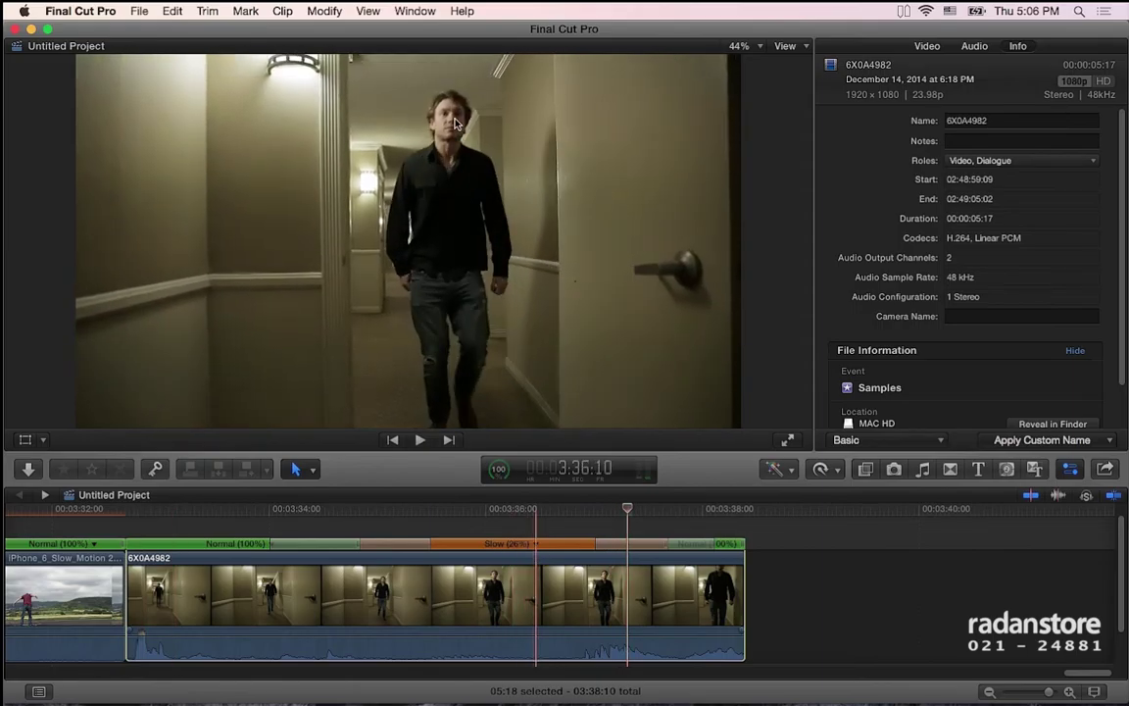
left_click(324, 11)
- Set the hallway clip's retime video quality to Frame Blending and park the playhead at the slow section
mouse_move(457, 217)
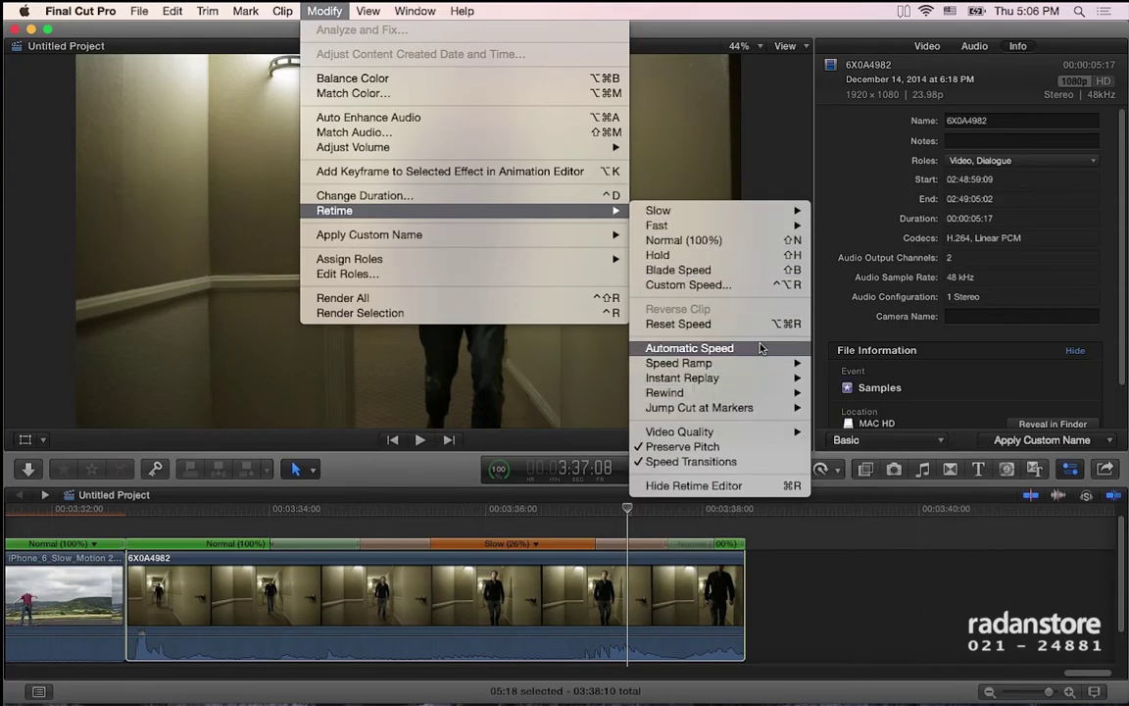
mouse_move(774, 432)
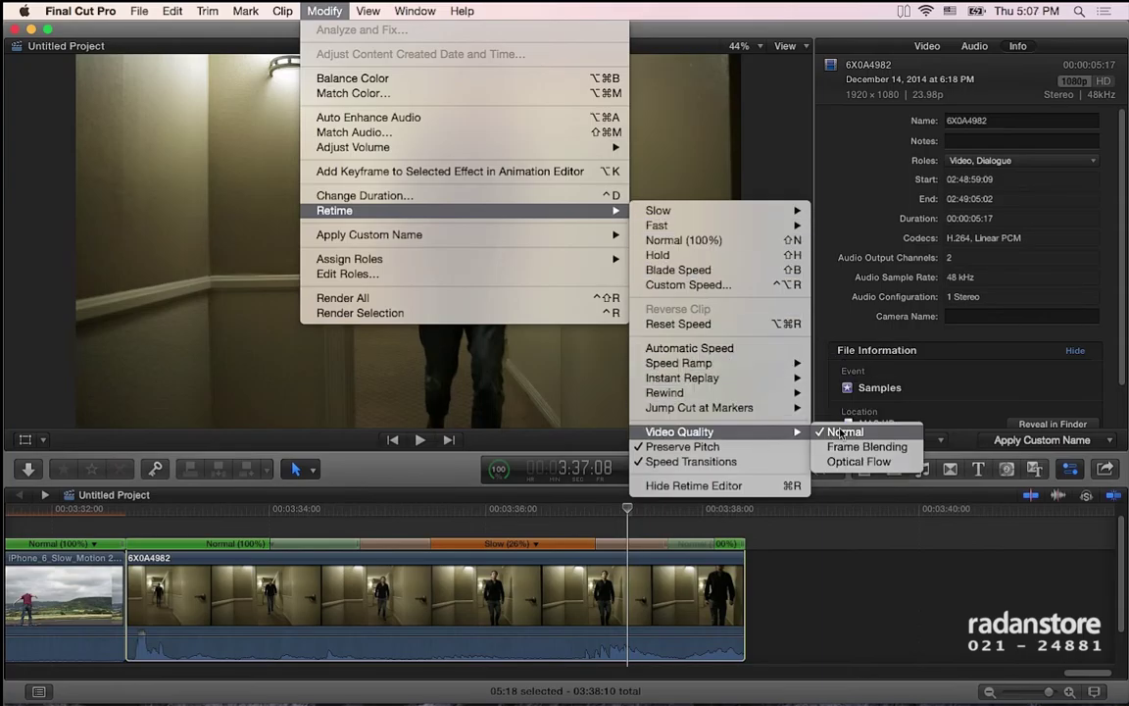
left_click(829, 446)
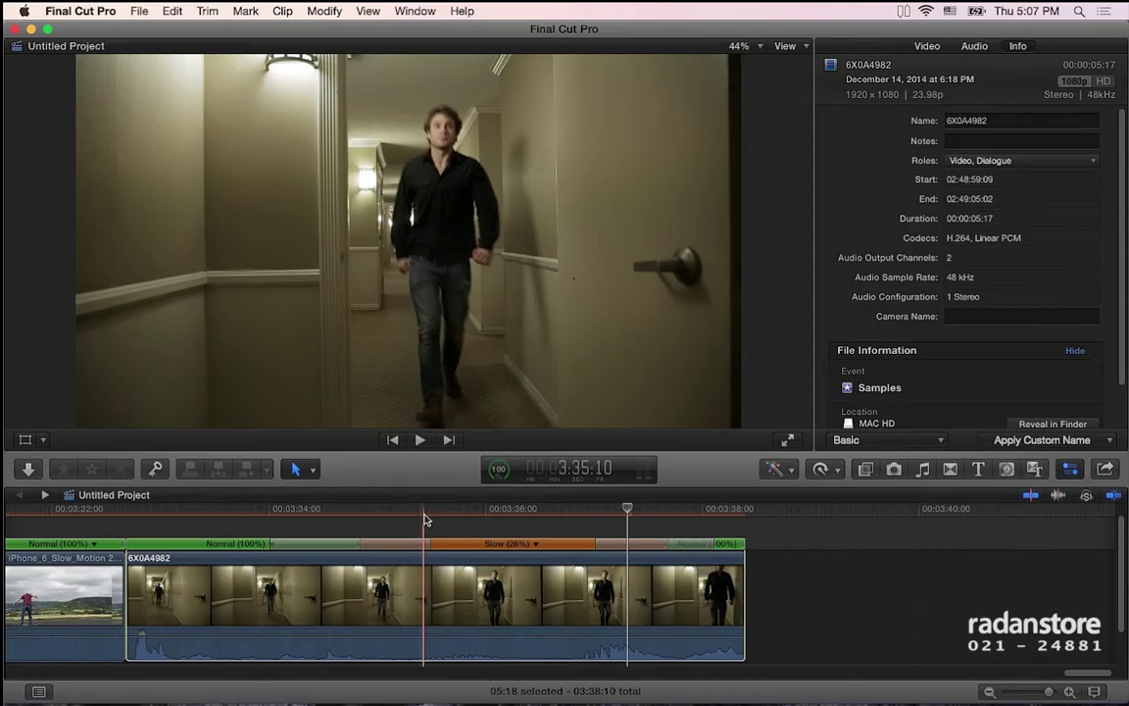
left_click(426, 519)
key("Right")
key("Right")
key("Right")
key("Right")
key("Right")
key("Right")
key("Right")
key("Right")
key("Right")
key("Right")
key("Right")
key("Right")
key("Right")
key("Right")
key("Left")
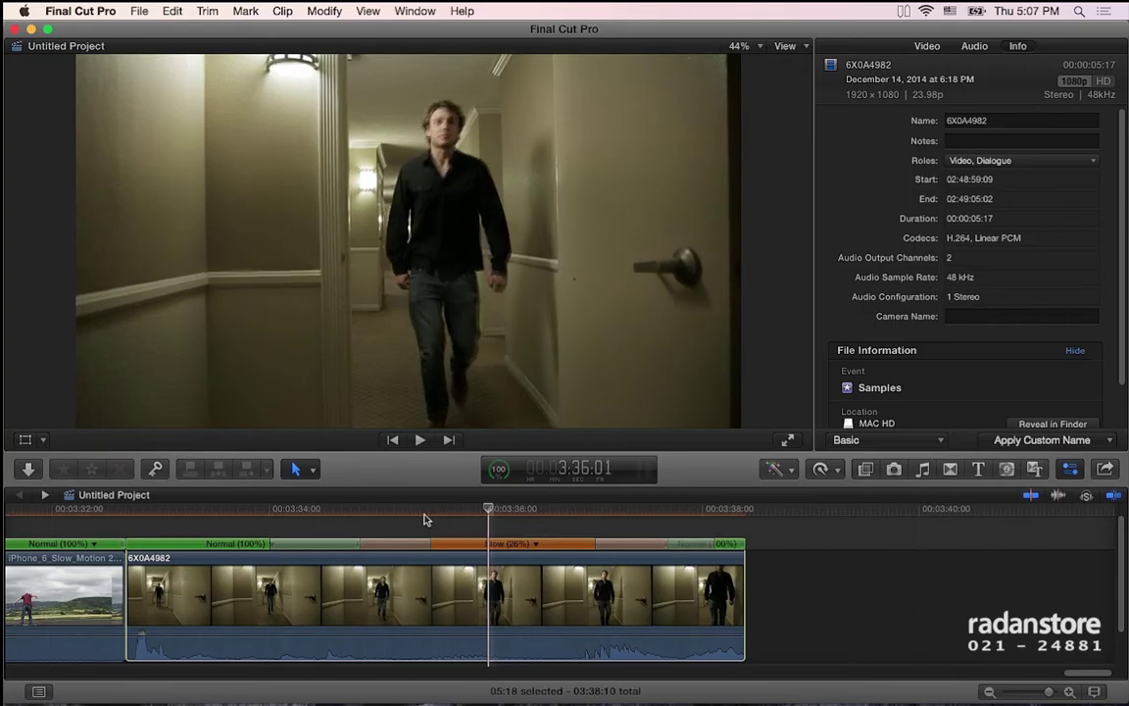
key("Right")
key("Right")
key("Right")
key("Right")
key("Left")
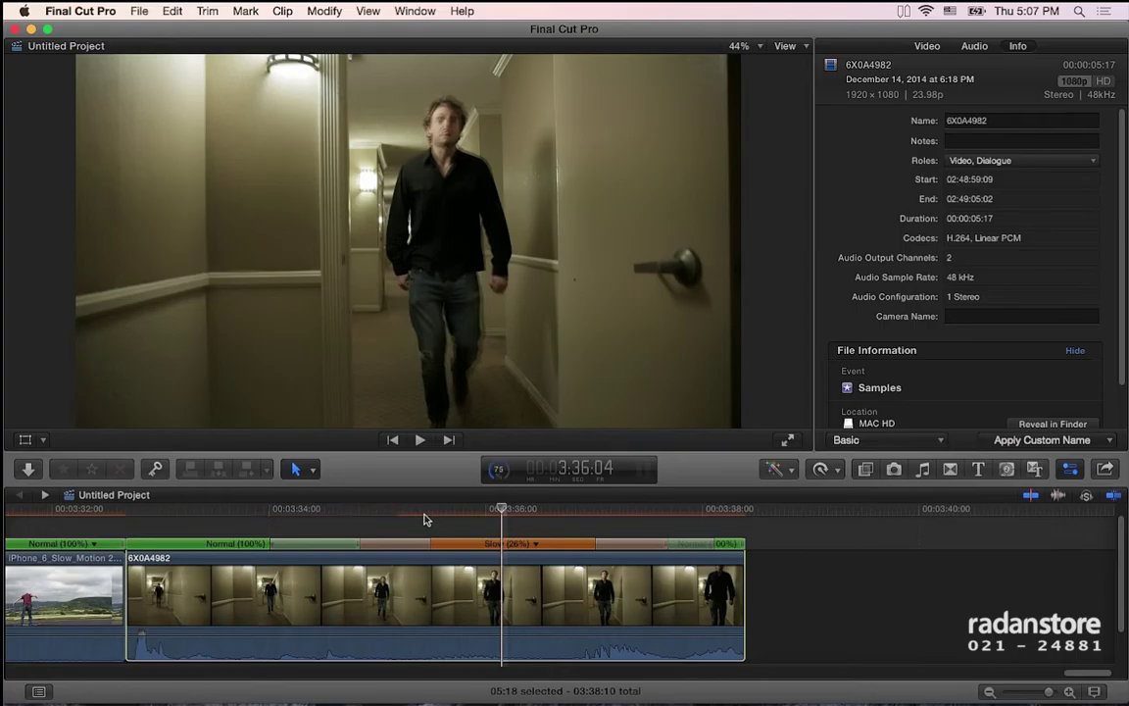
left_click(247, 510)
key("space")
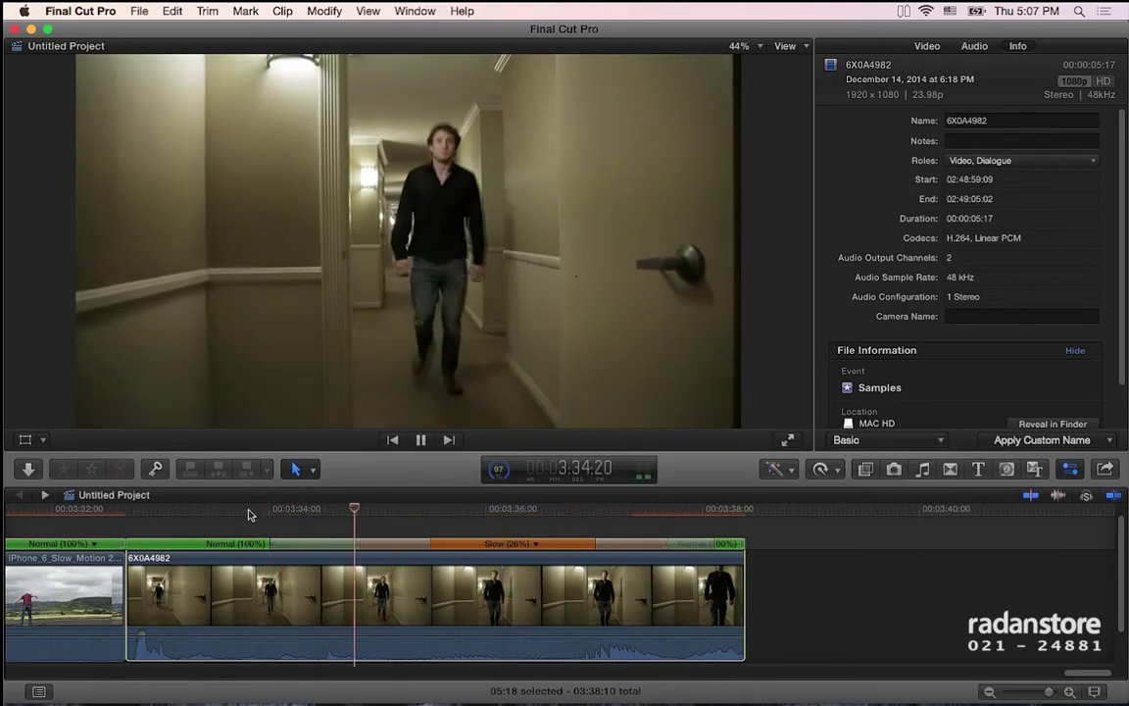
key("space")
left_click(512, 510)
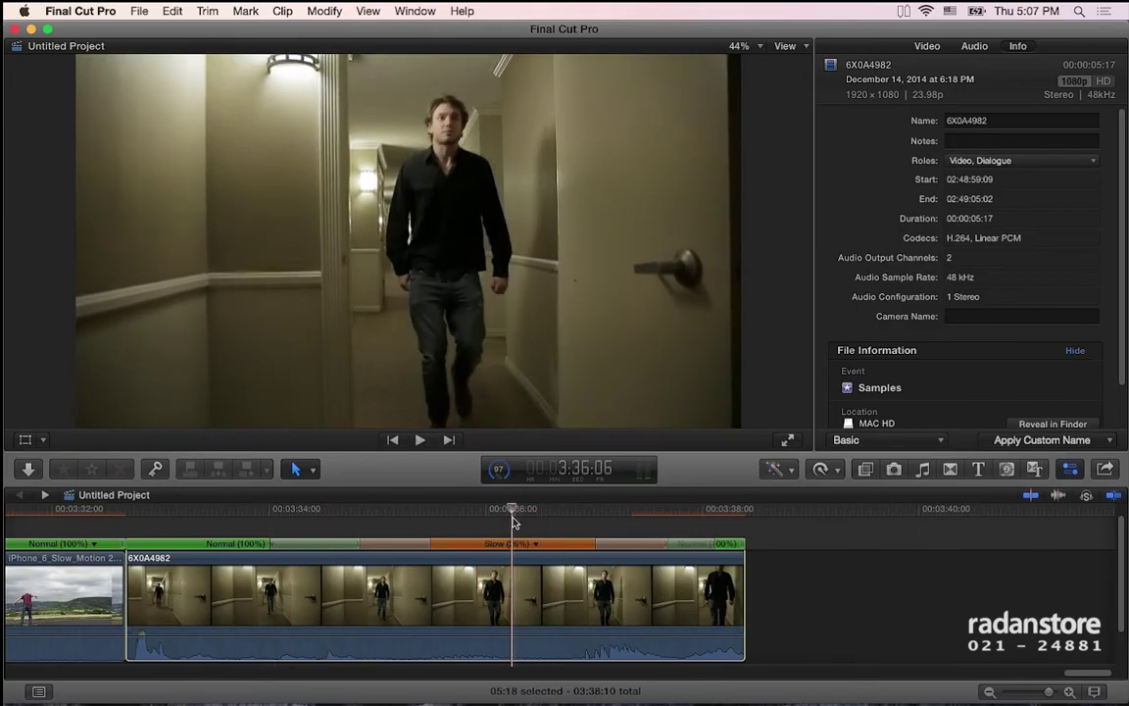
- Set the hallway clip's retime video quality to Optical Flow
left_click(822, 470)
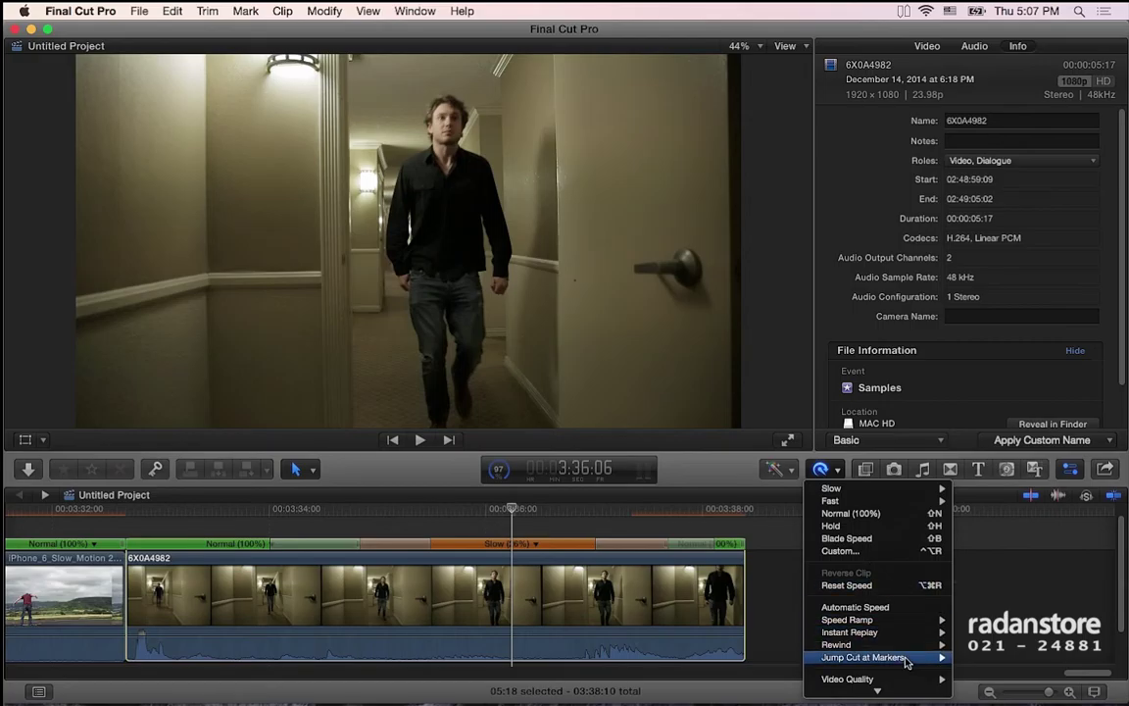
scroll(882, 646, "down", 2)
mouse_move(924, 649)
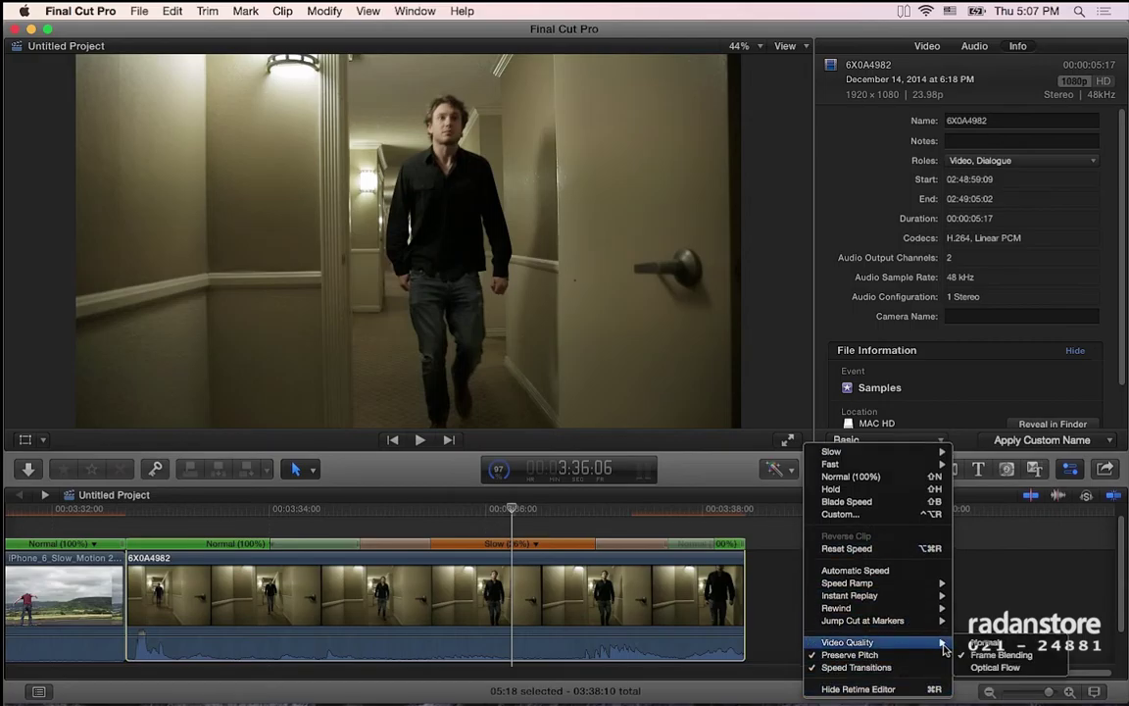
left_click(992, 667)
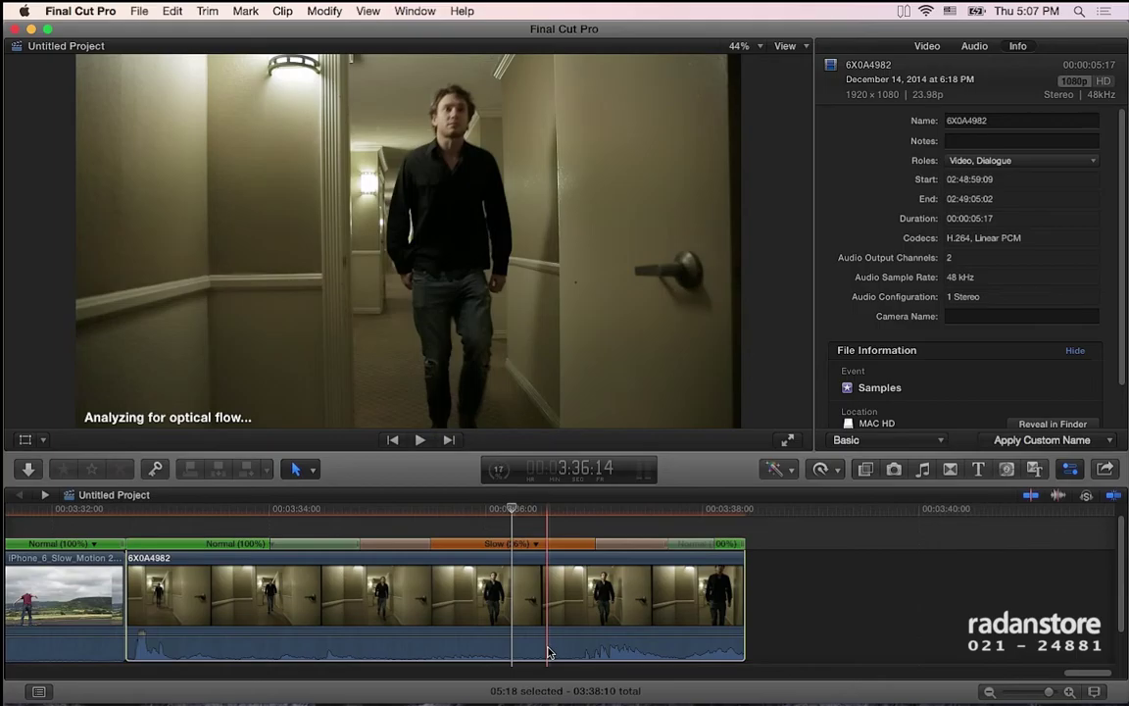
- Check the optical flow analysis progress in the Background Tasks list
left_click(499, 468)
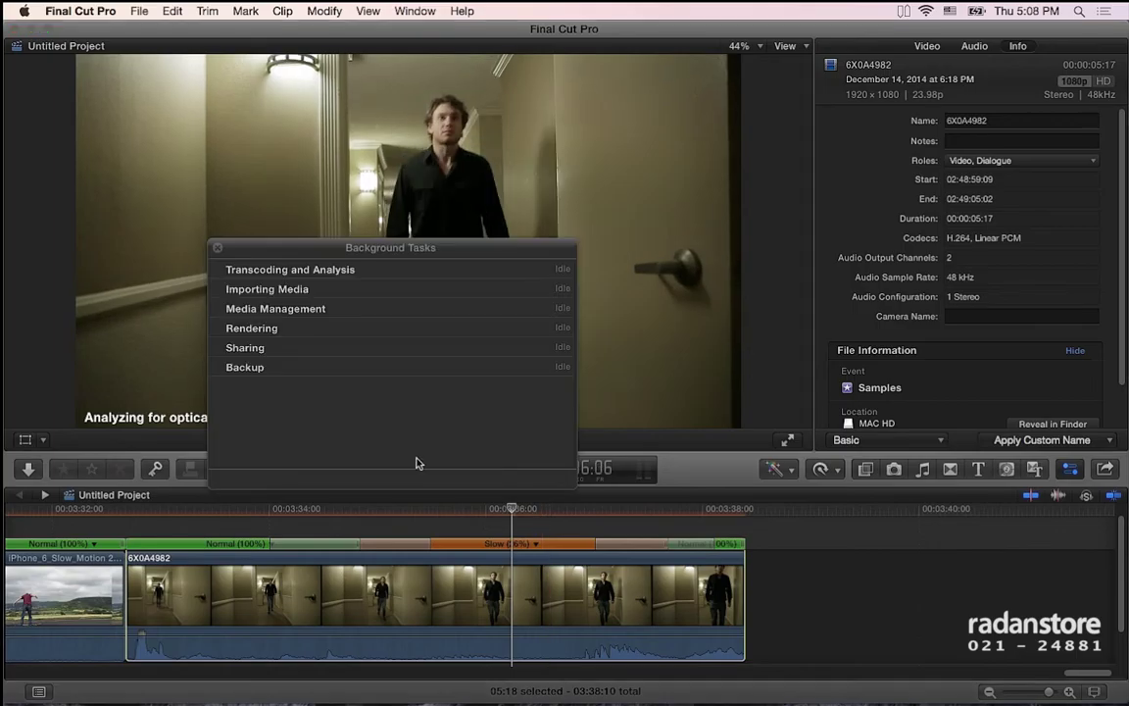
left_click(218, 270)
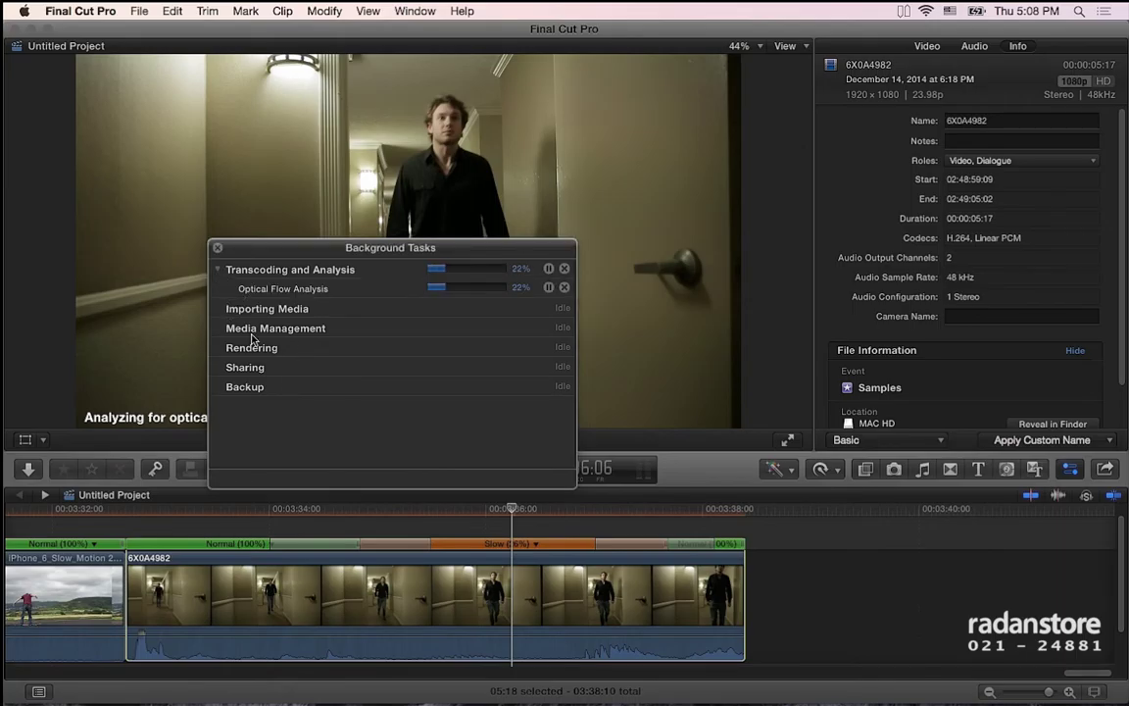
left_click(218, 247)
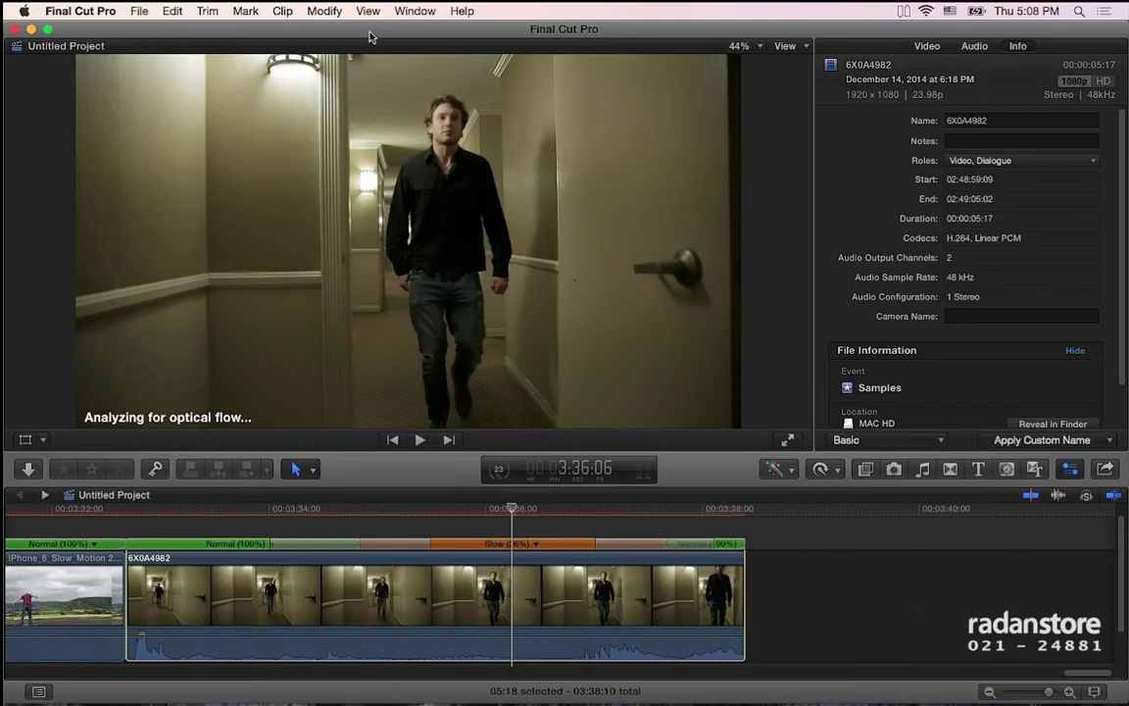
- Browse the Modify > Retime options without changing anything
left_click(323, 11)
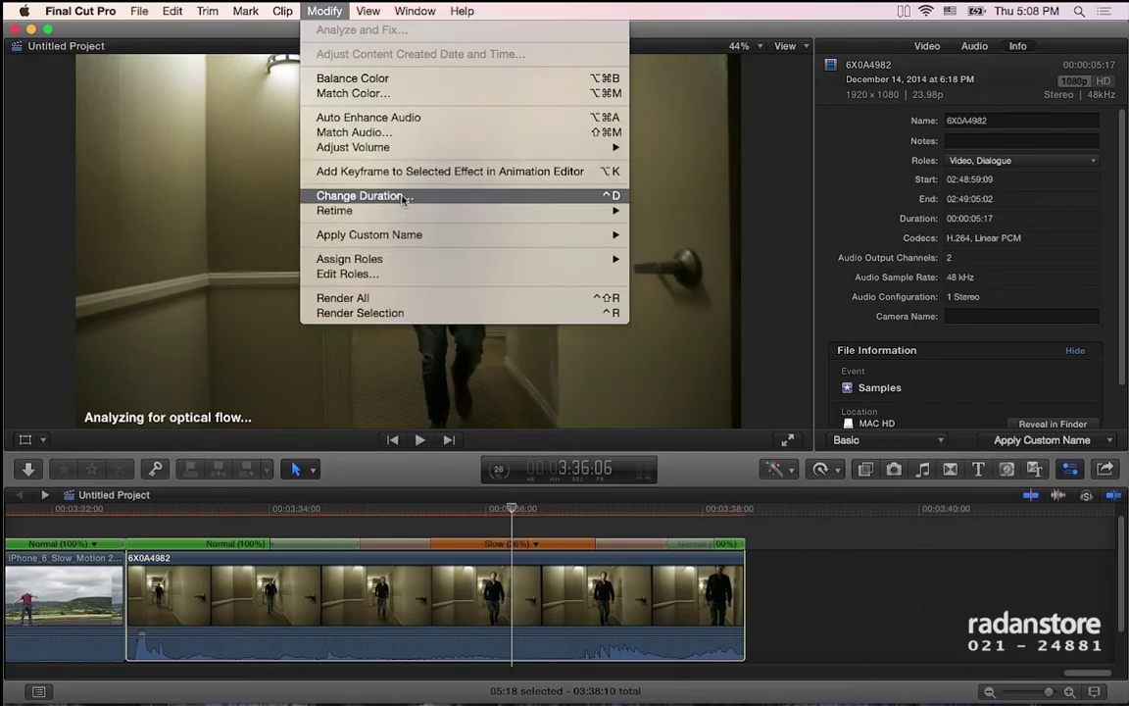
mouse_move(516, 212)
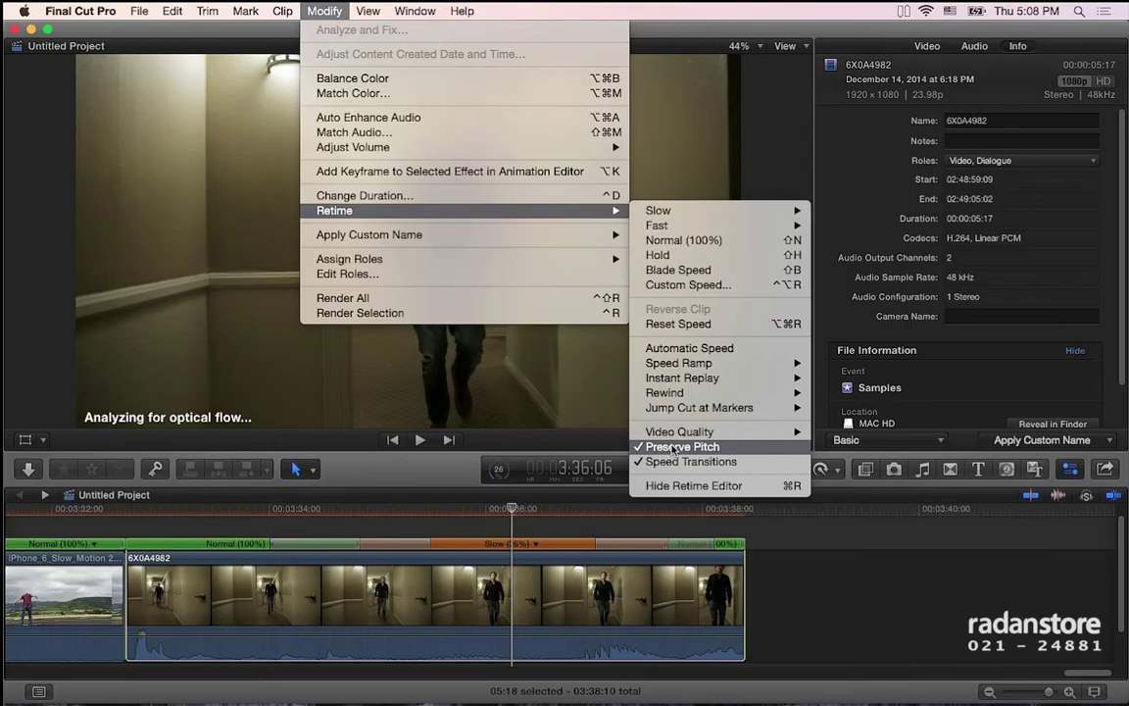
mouse_move(725, 433)
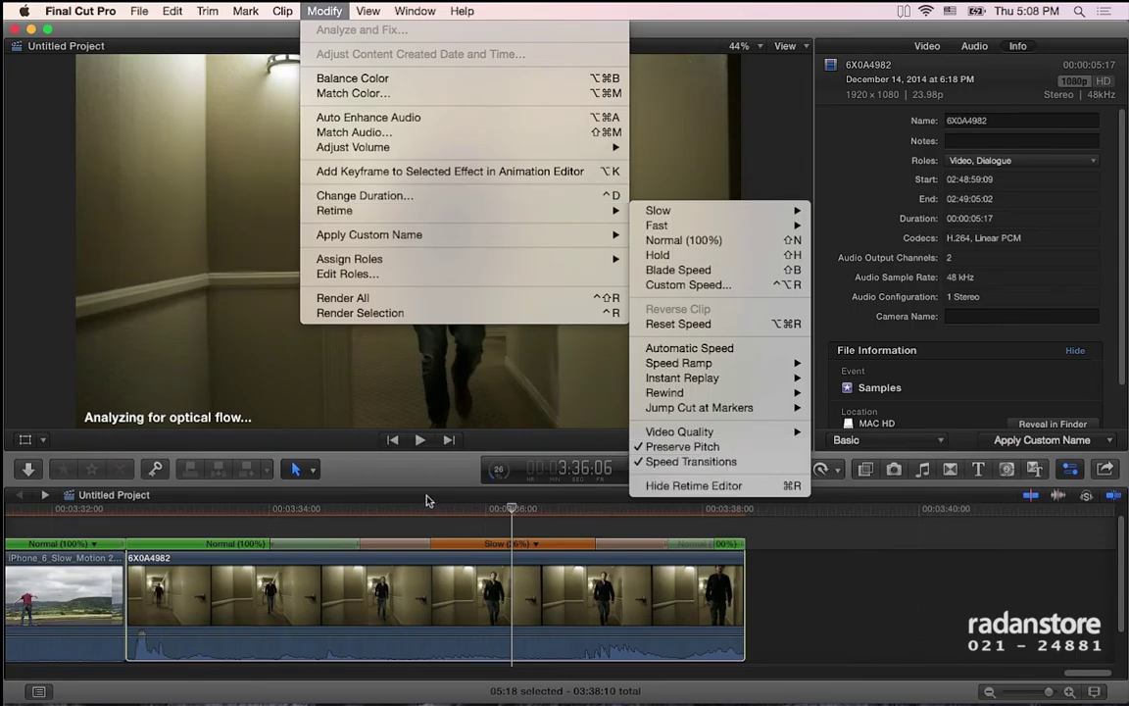
left_click(386, 453)
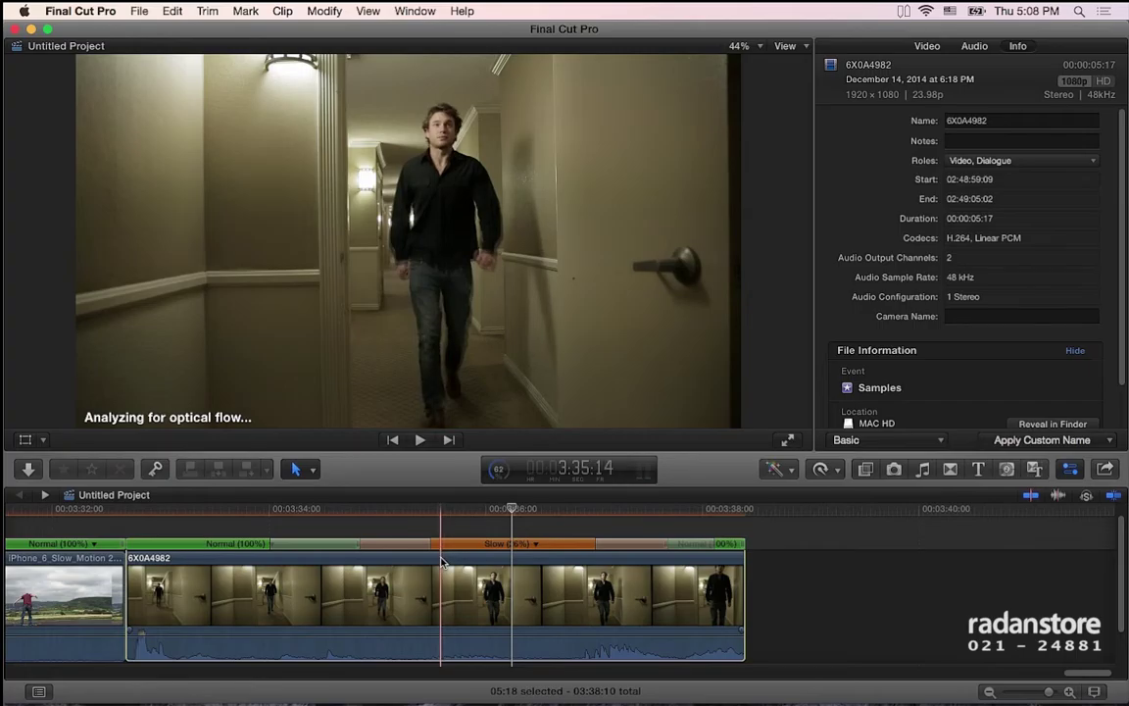
- Review the hallway clip's Retime pop-up options, then zoom the timeline out to show both clips
left_click(822, 470)
mouse_move(851, 646)
scroll(851, 652, "down", 2)
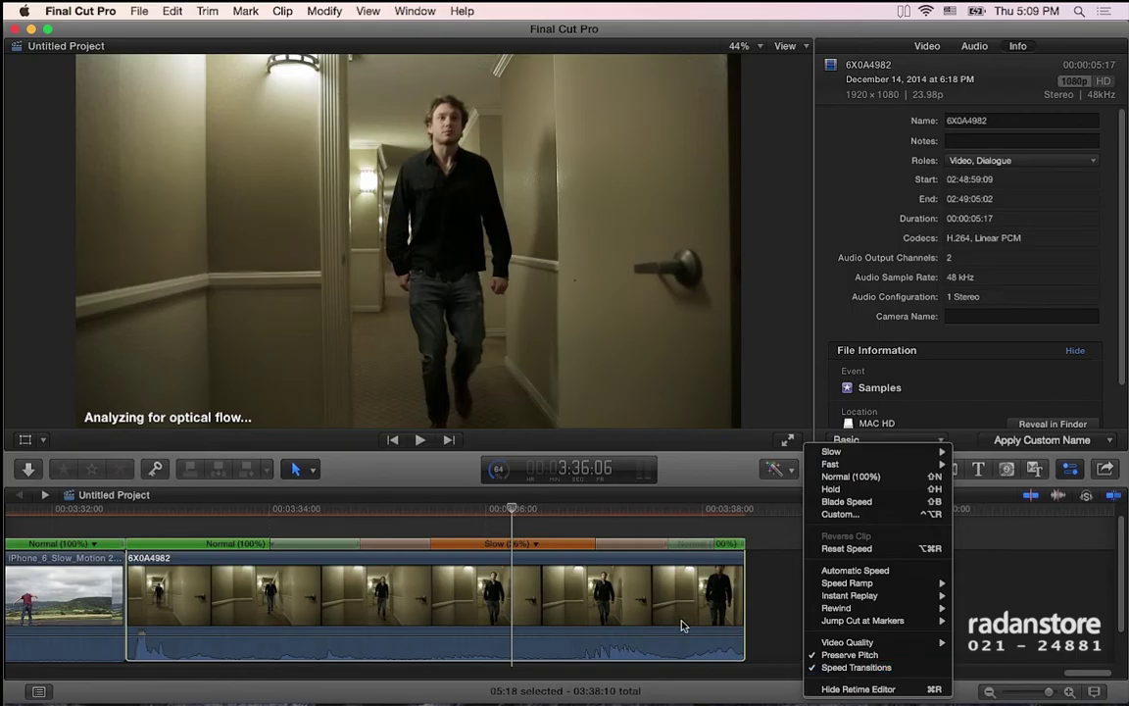
left_click(424, 526)
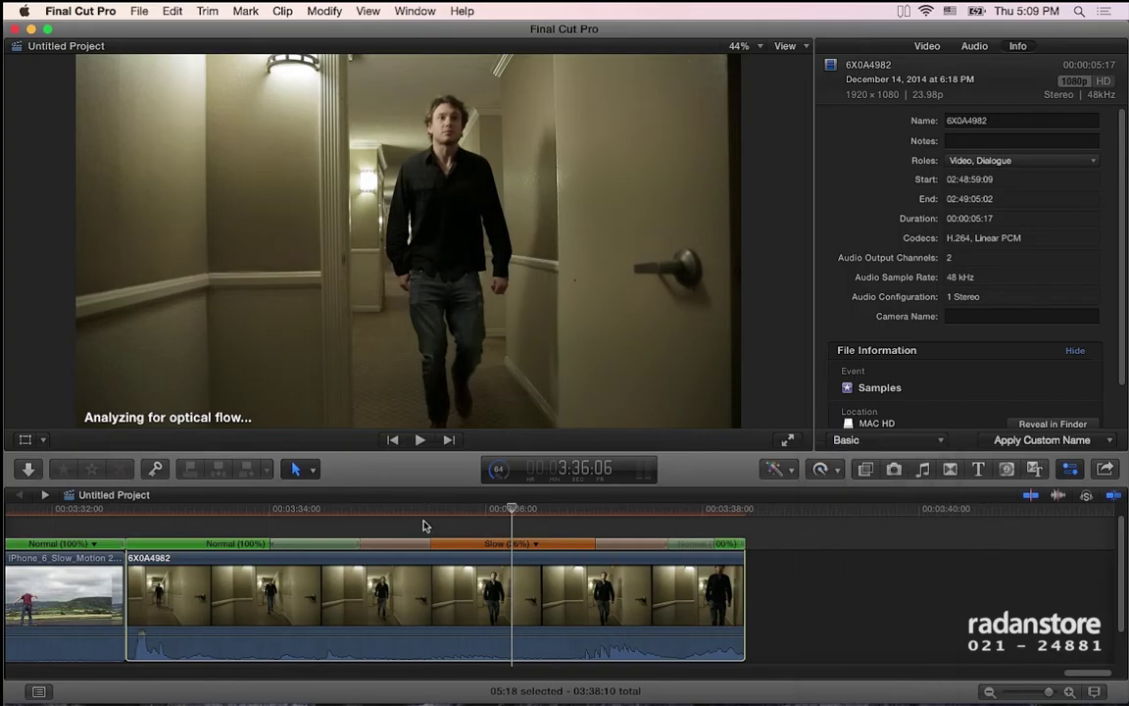
scroll(425, 559, "left", 5)
scroll(428, 579, "left", 2)
scroll(425, 579, "left", 5)
key("cmd+minus")
- Select the iPhone clip and set its Custom Speed duration to 6 seconds
left_click(426, 579)
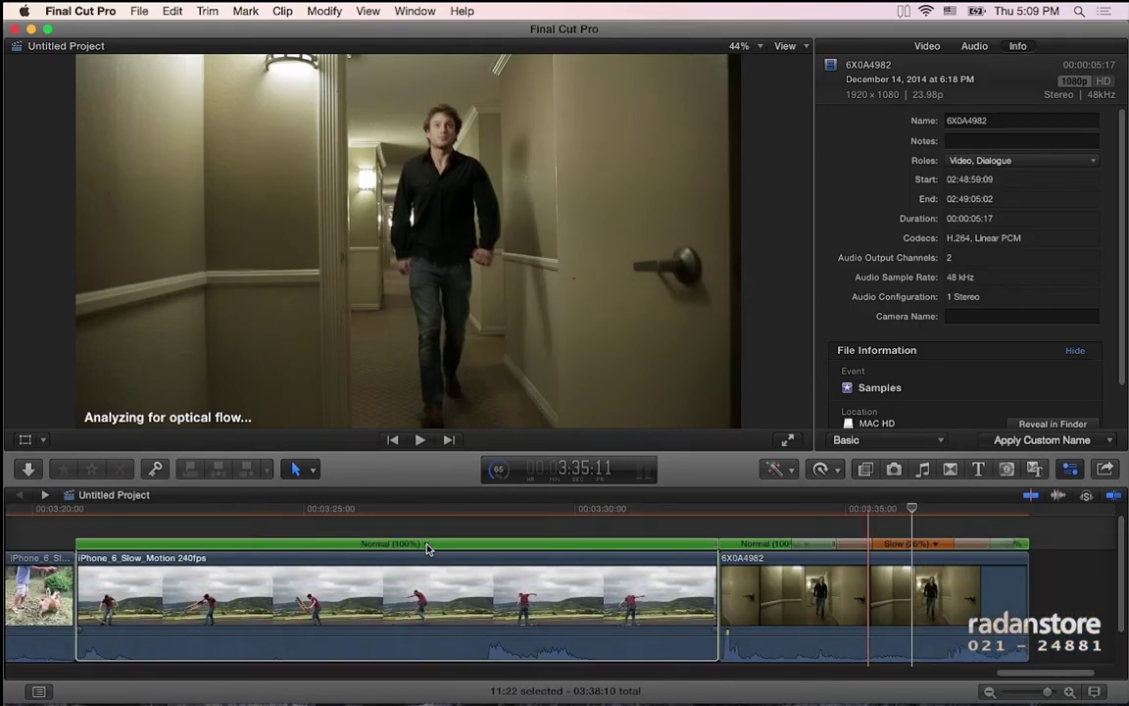
left_click(426, 544)
key("Escape")
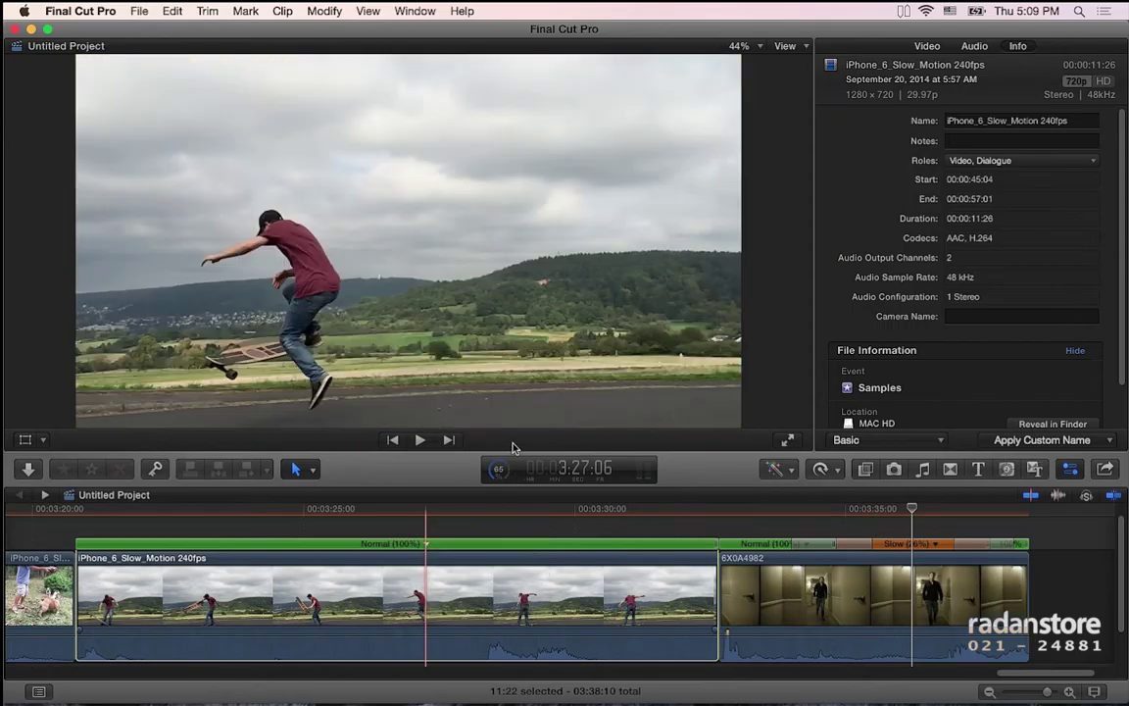
key("ctrl+alt+r")
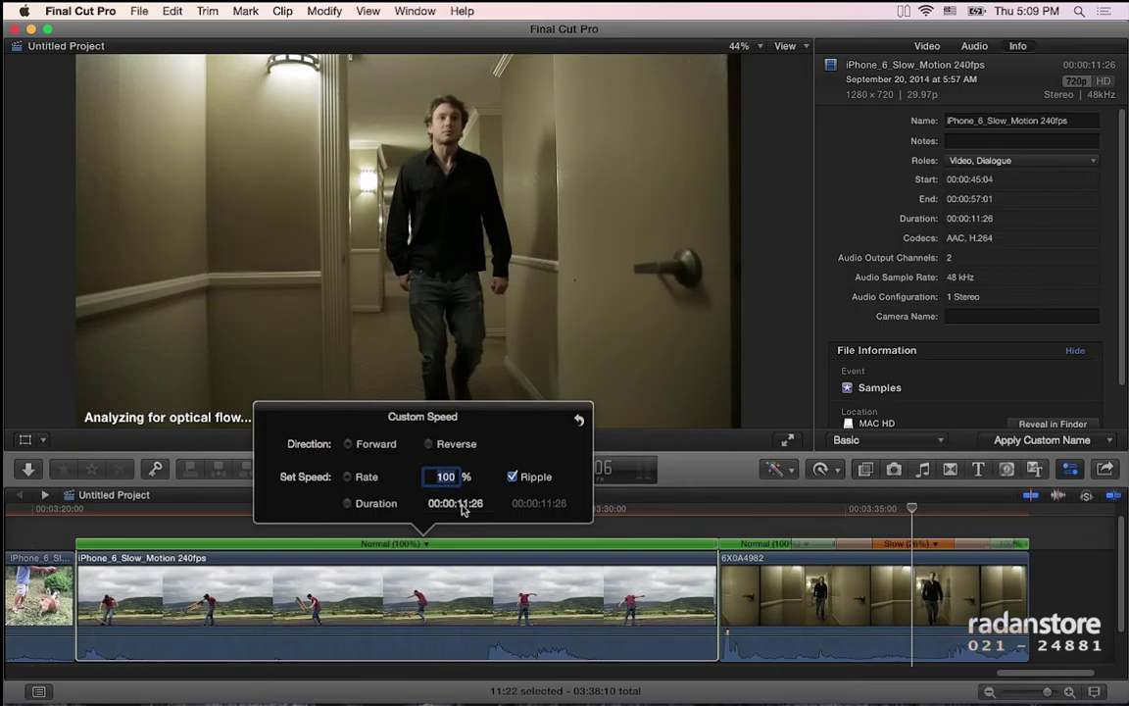
left_click(348, 502)
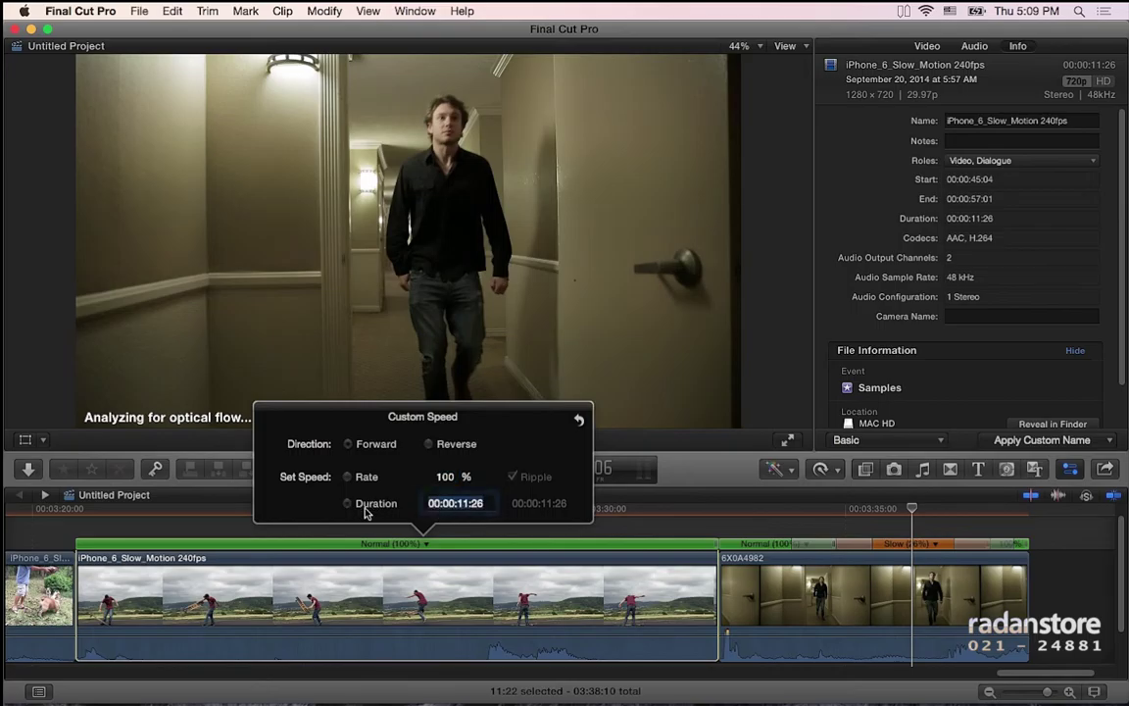
double_click(457, 503)
type("6")
key("Return")
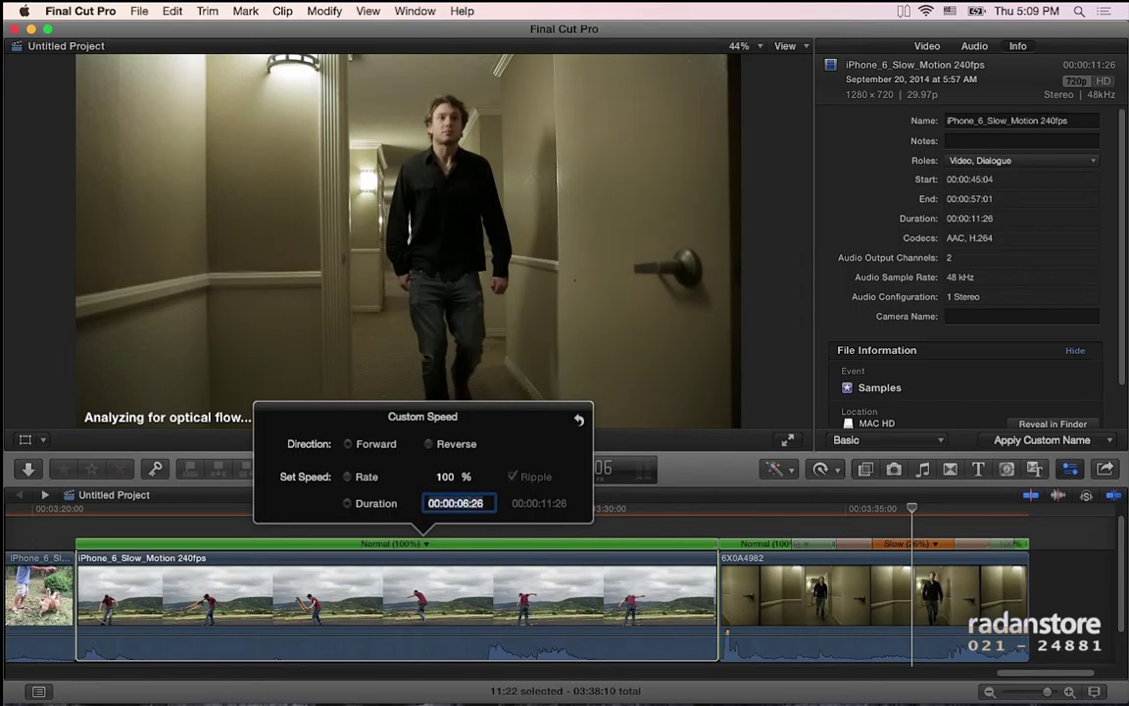
- Try a 200% rate, then re-enter a 6-second duration, leaving the clip Fast (198%) at 5:29
left_click(380, 503)
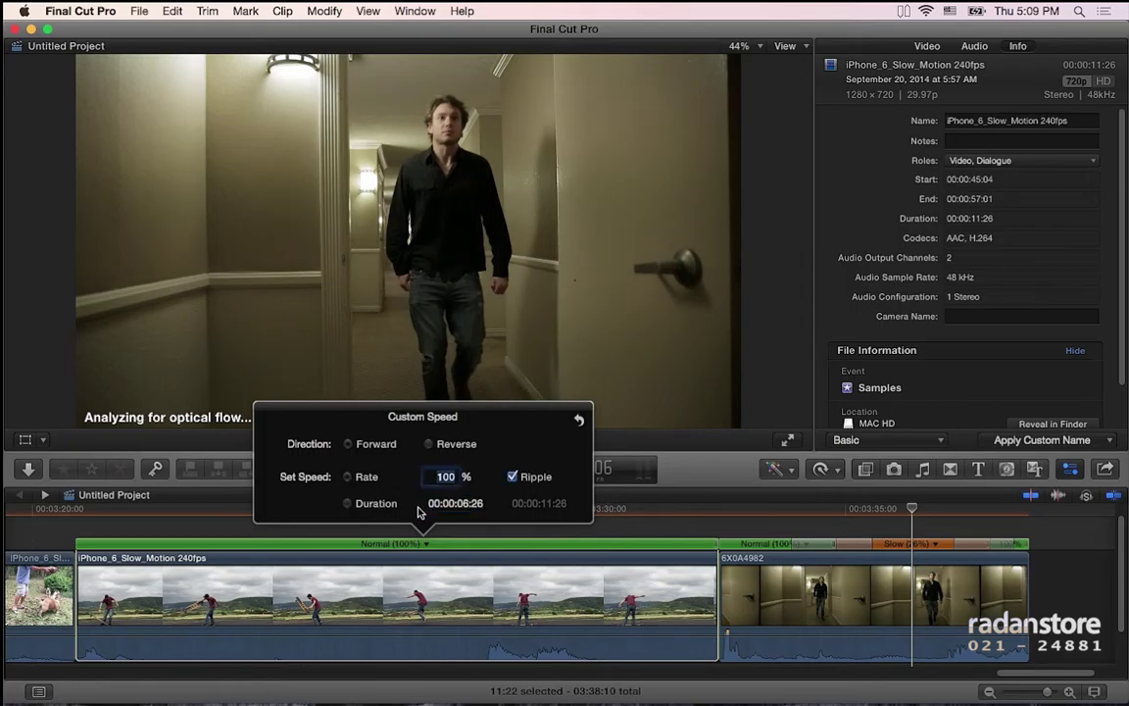
left_click(446, 476)
key("BackSpace")
key("BackSpace")
key("BackSpace")
type("200")
left_click(363, 503)
left_click(470, 504)
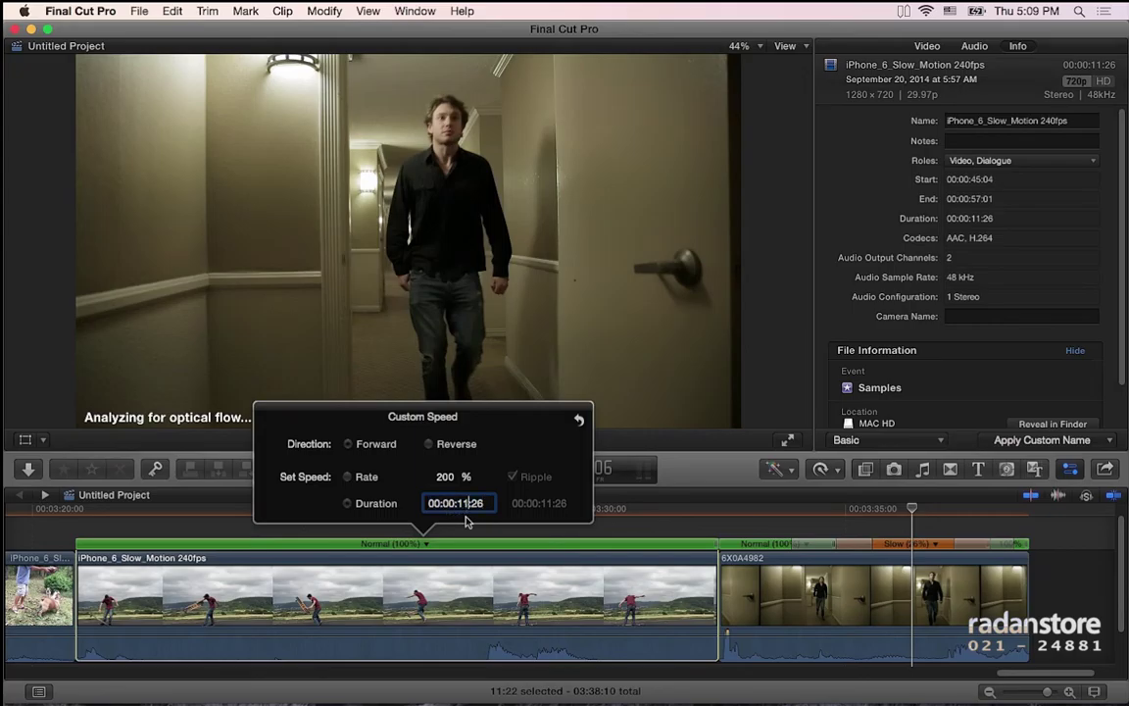
key("BackSpace")
key("BackSpace")
type("6")
key("Return")
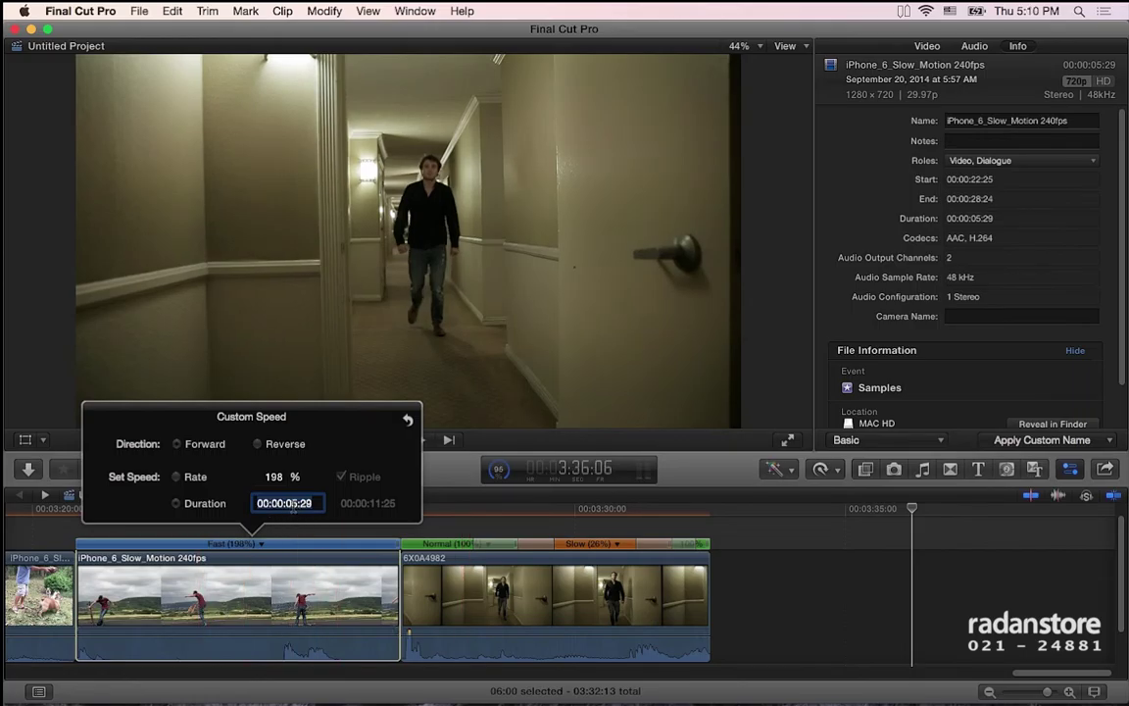
- Set the iPhone clip's custom speed rate to 100%, then toggle Ripple off and back on
left_click(192, 478)
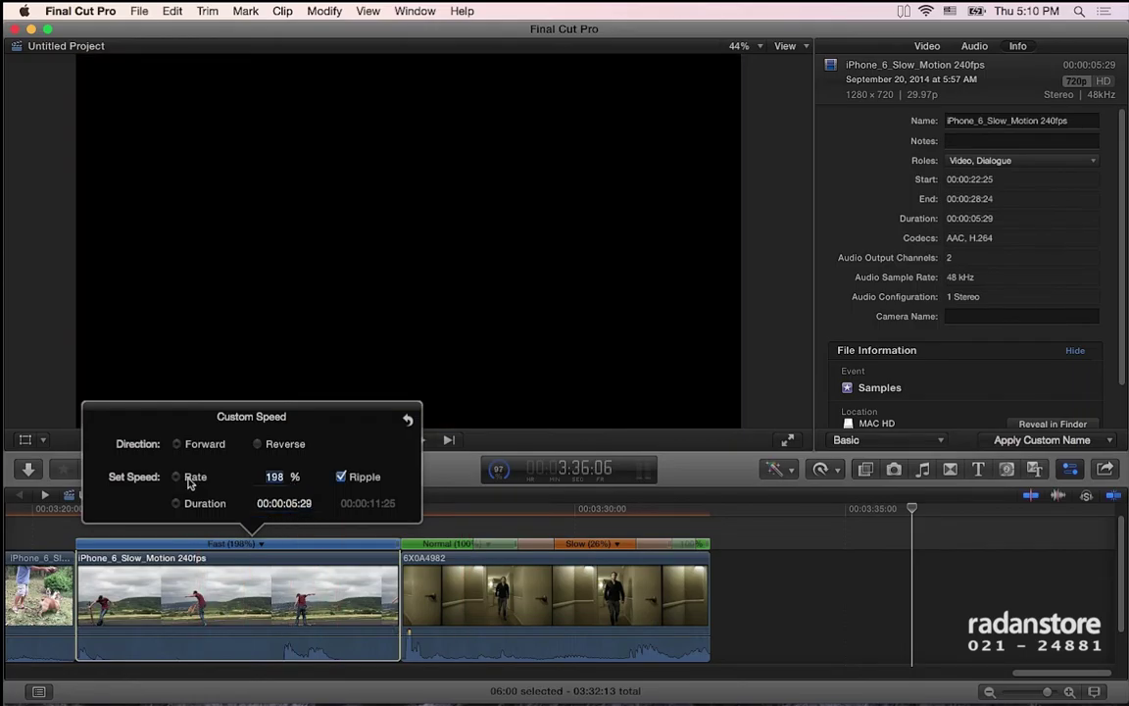
type("100")
key("Return")
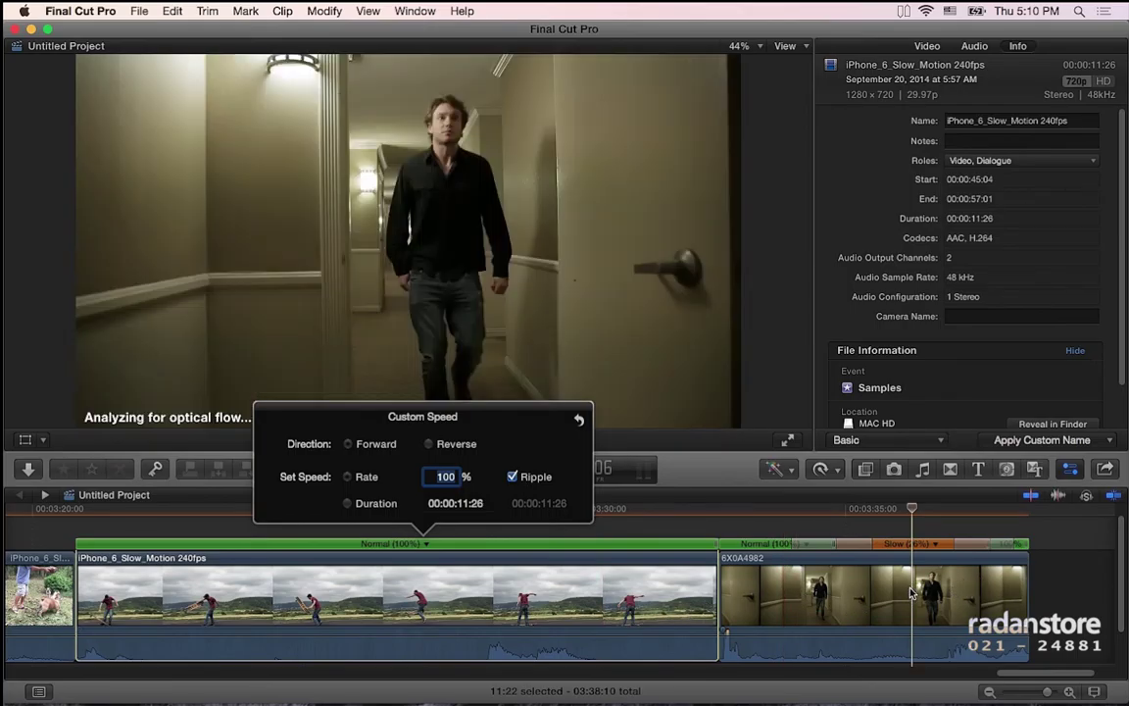
left_click(510, 477)
left_click(510, 477)
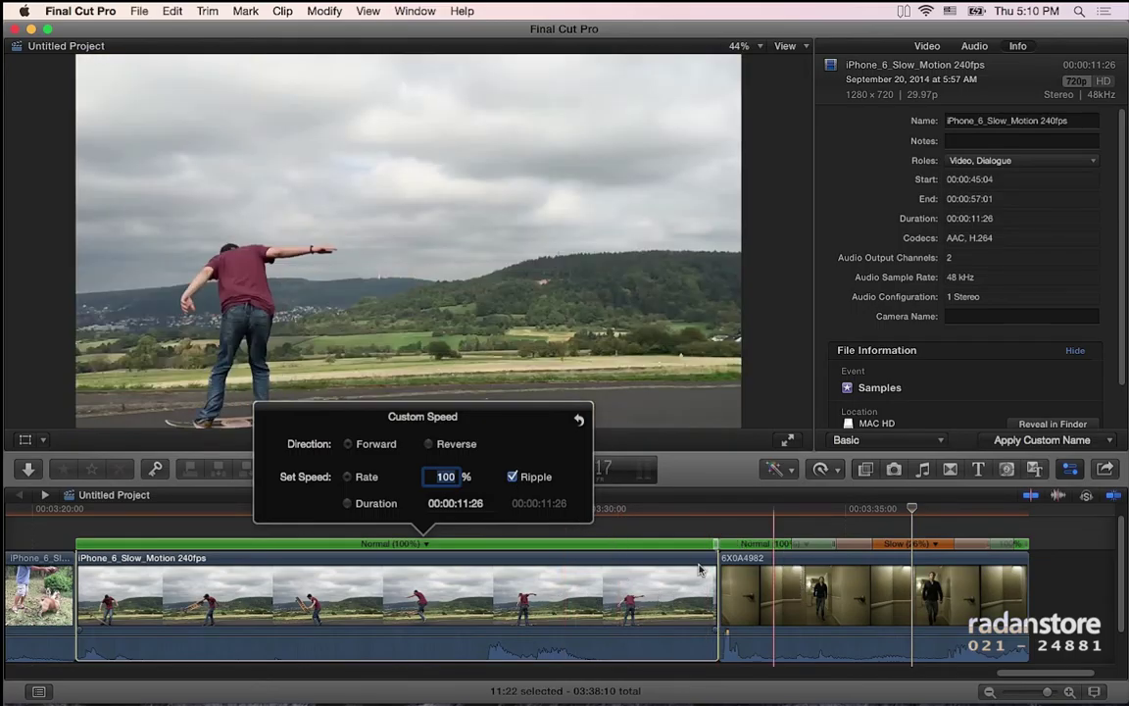
- With Ripple off, try 200% speed, then restore 100% and close Custom Speed
left_click(511, 476)
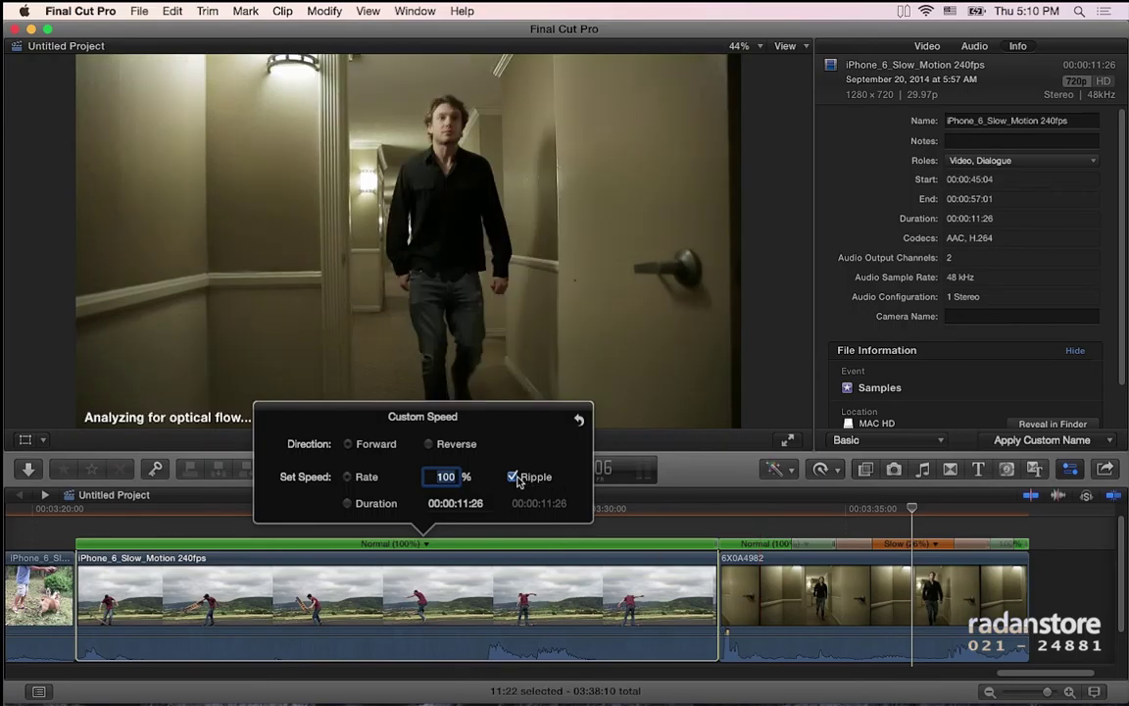
type("2")
key("Return")
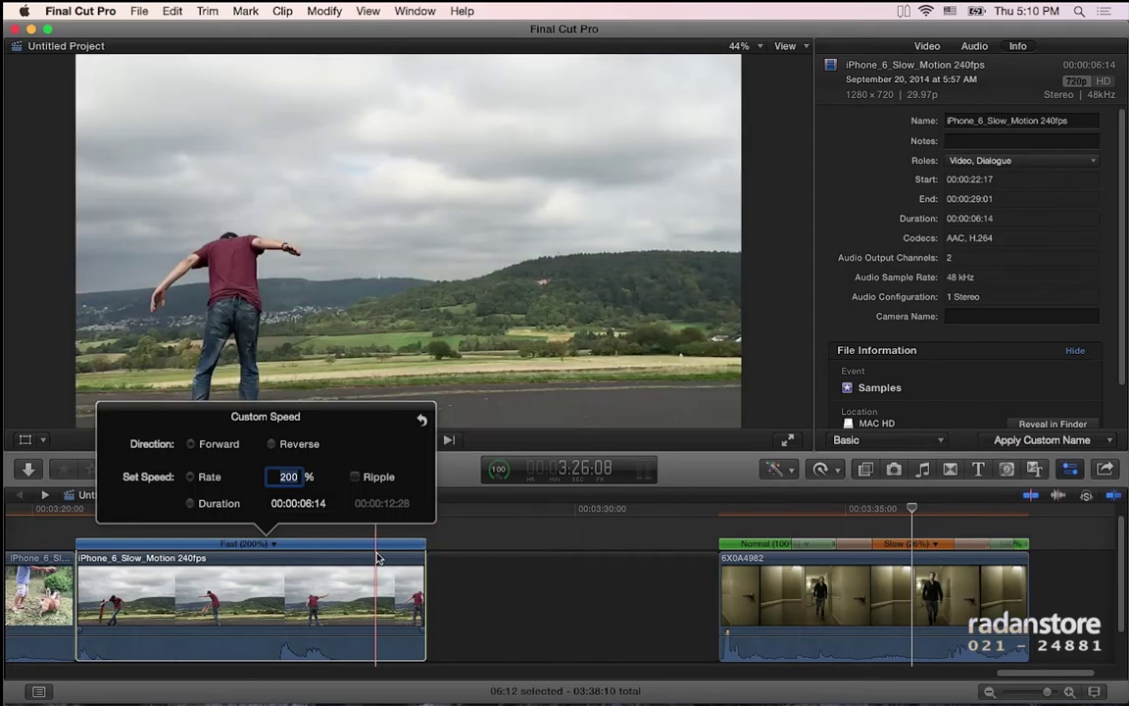
type("100")
key("Return")
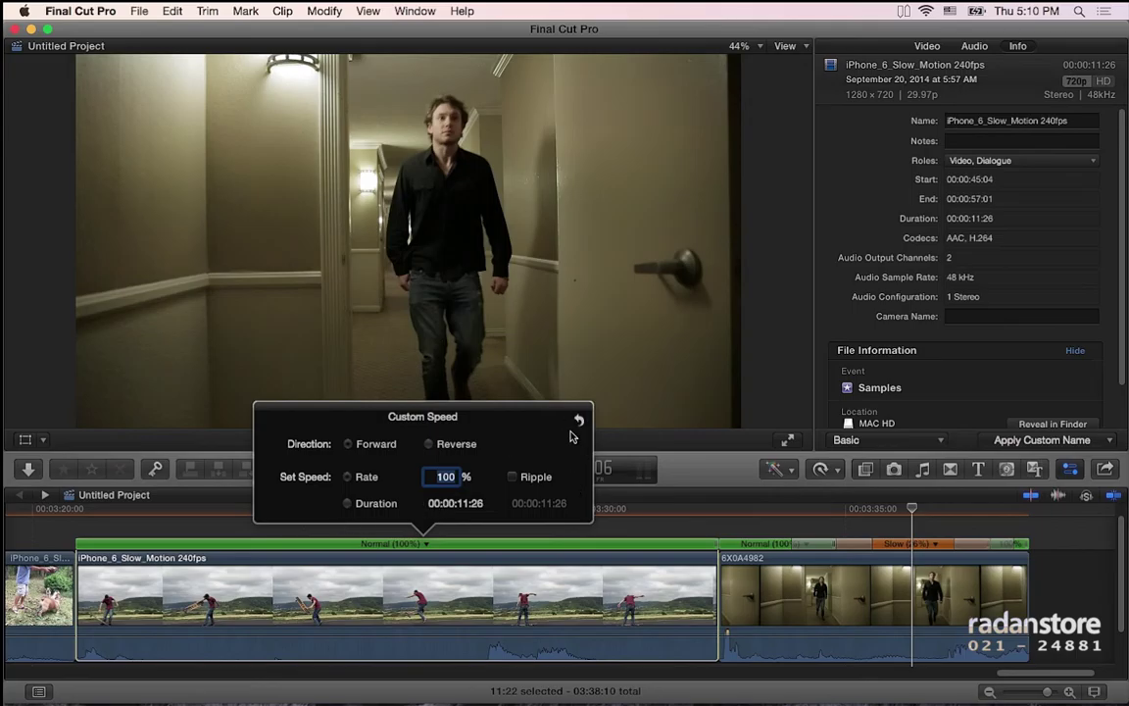
key("Escape")
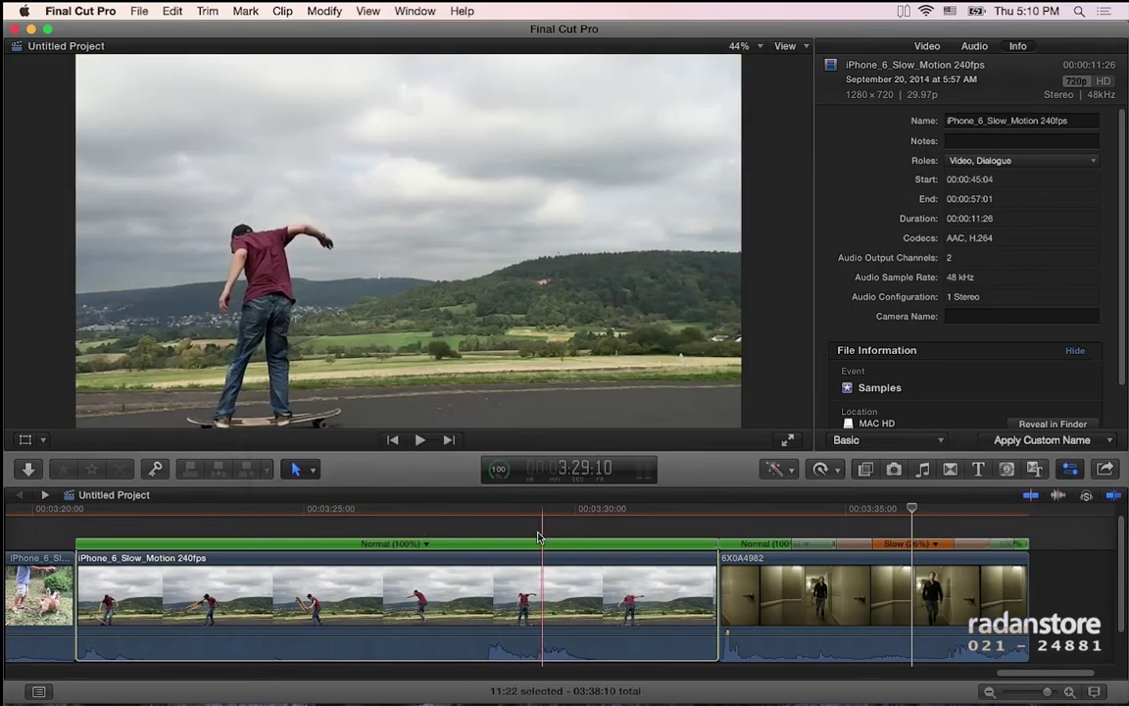
- Browse the Retime menu and position the playhead within the skateboard clip near 3:23
left_click(282, 534)
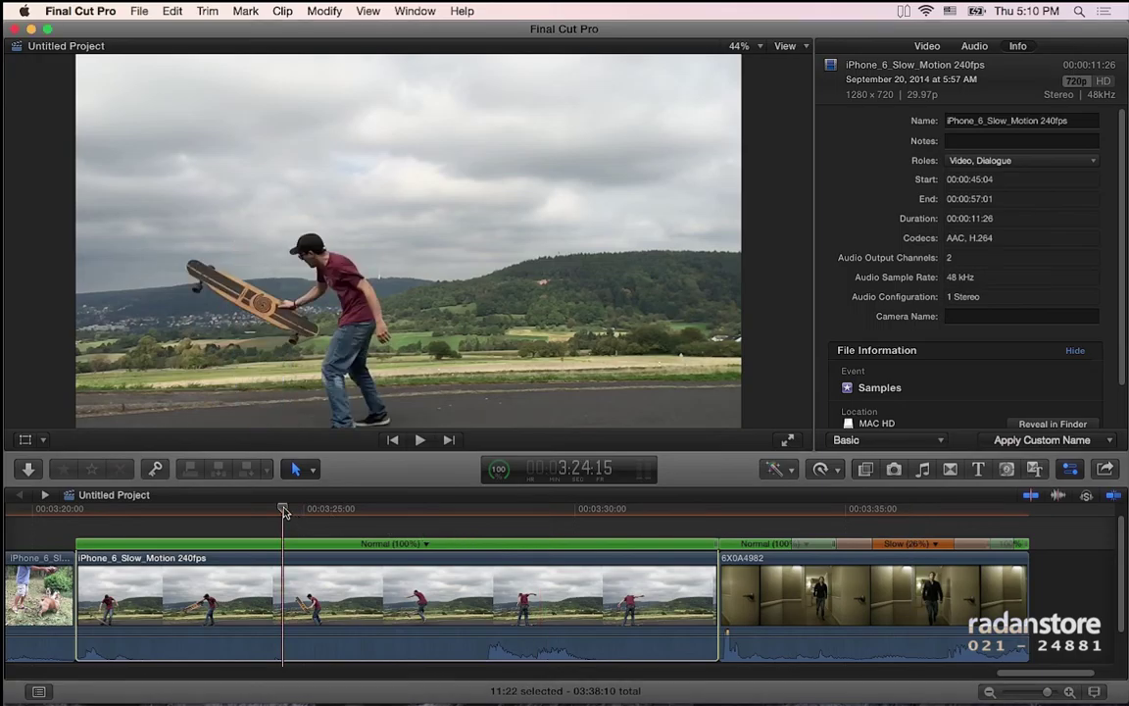
left_click(368, 11)
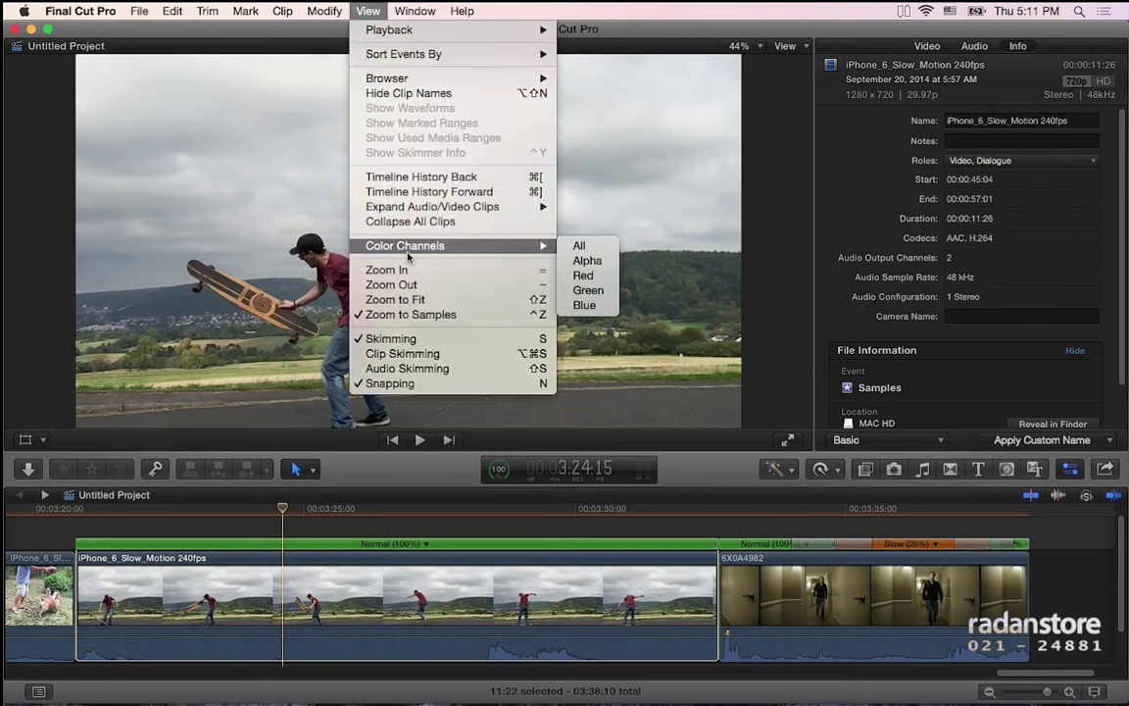
mouse_move(346, 21)
mouse_move(348, 207)
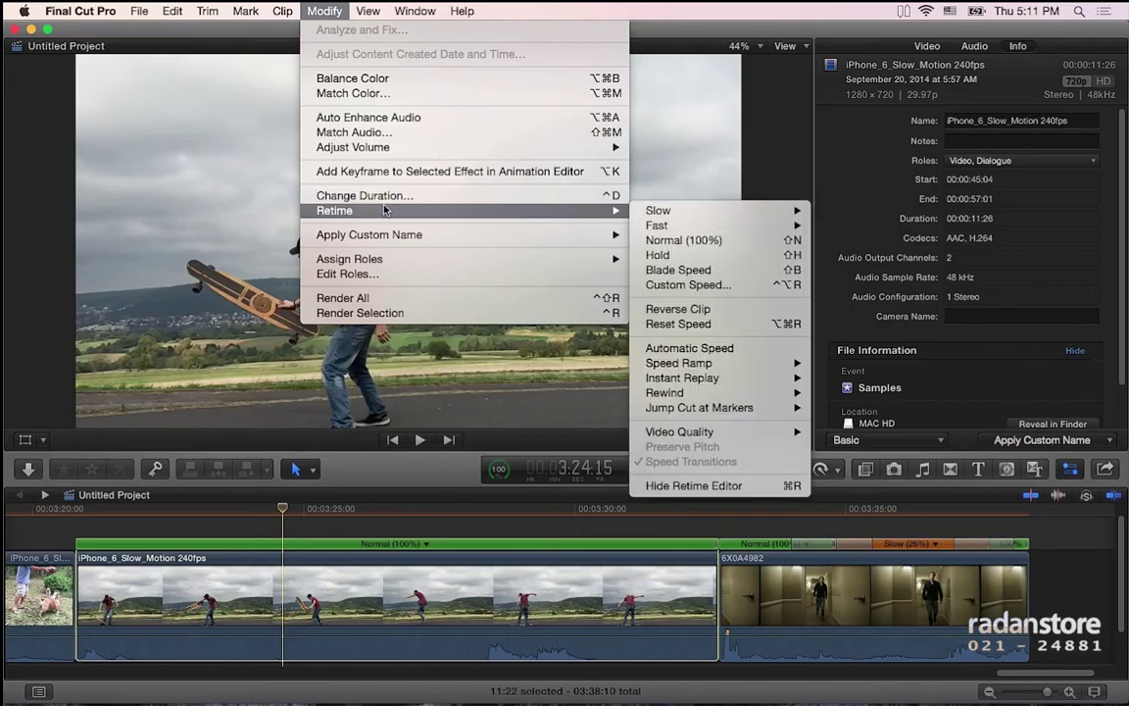
mouse_move(764, 396)
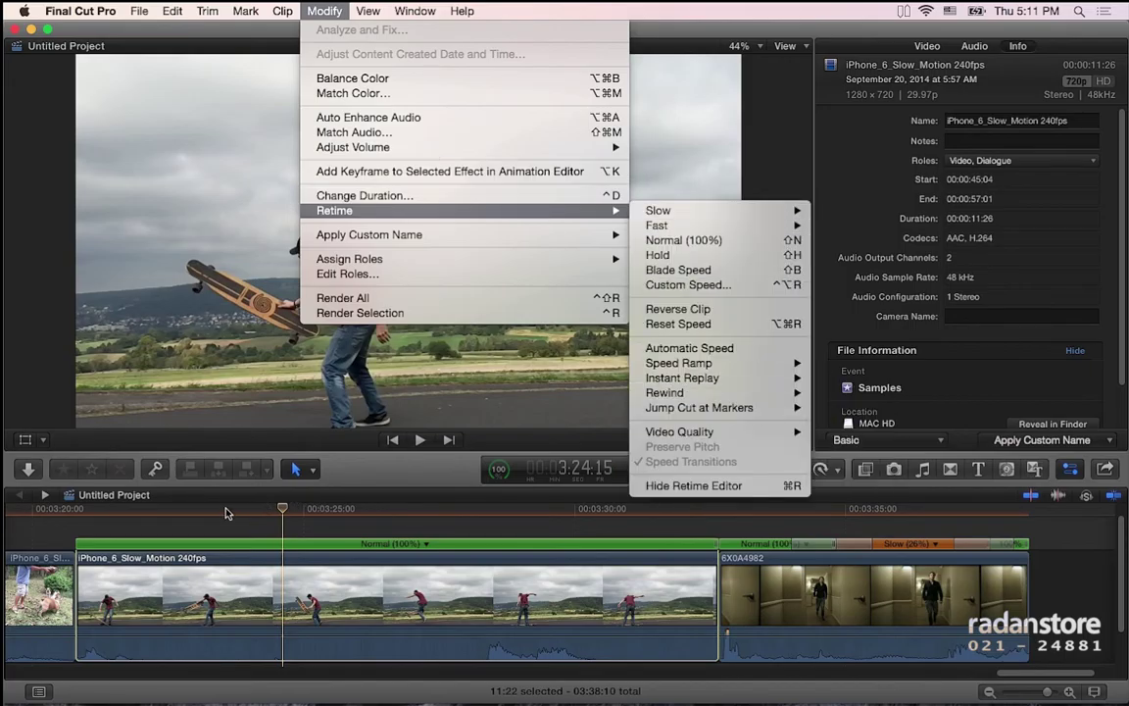
left_click(225, 513)
left_click_drag(216, 510, 189, 510)
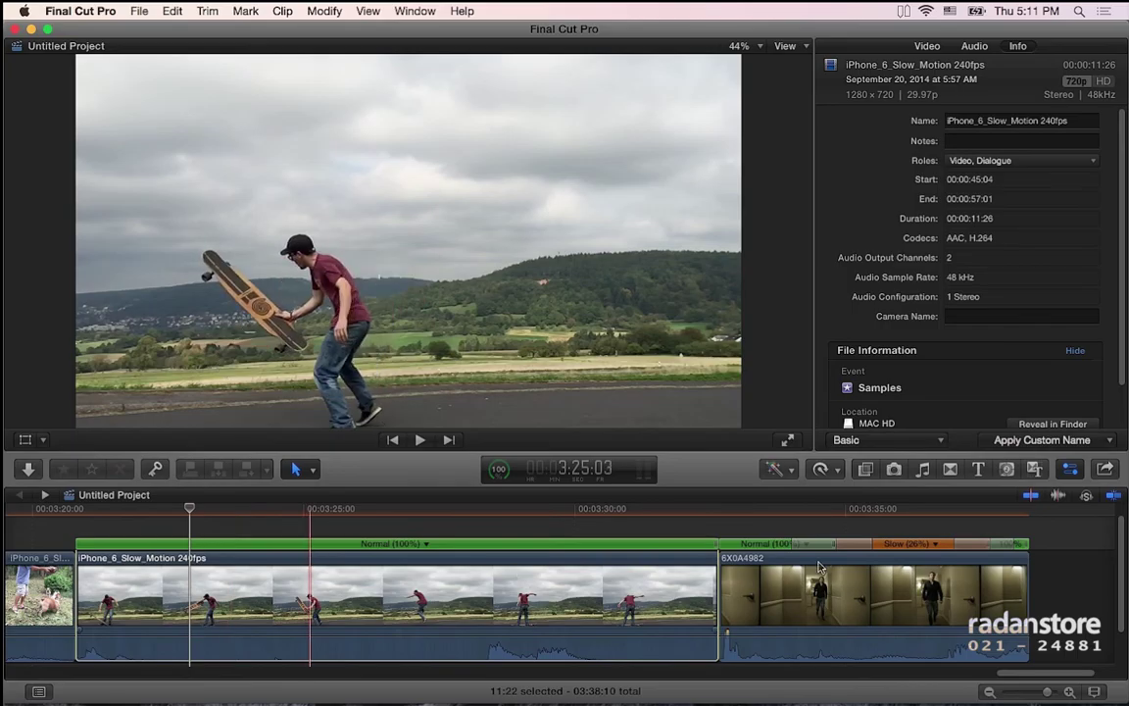
left_click(156, 509)
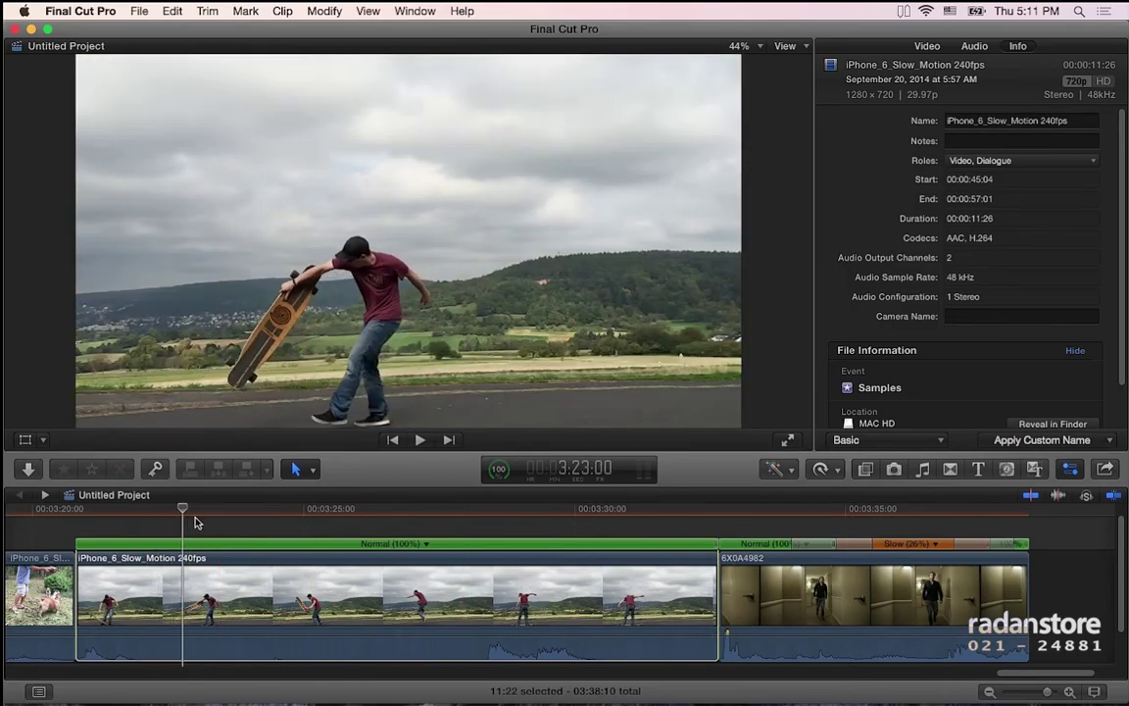
left_click(194, 512)
left_click_drag(194, 522, 547, 523)
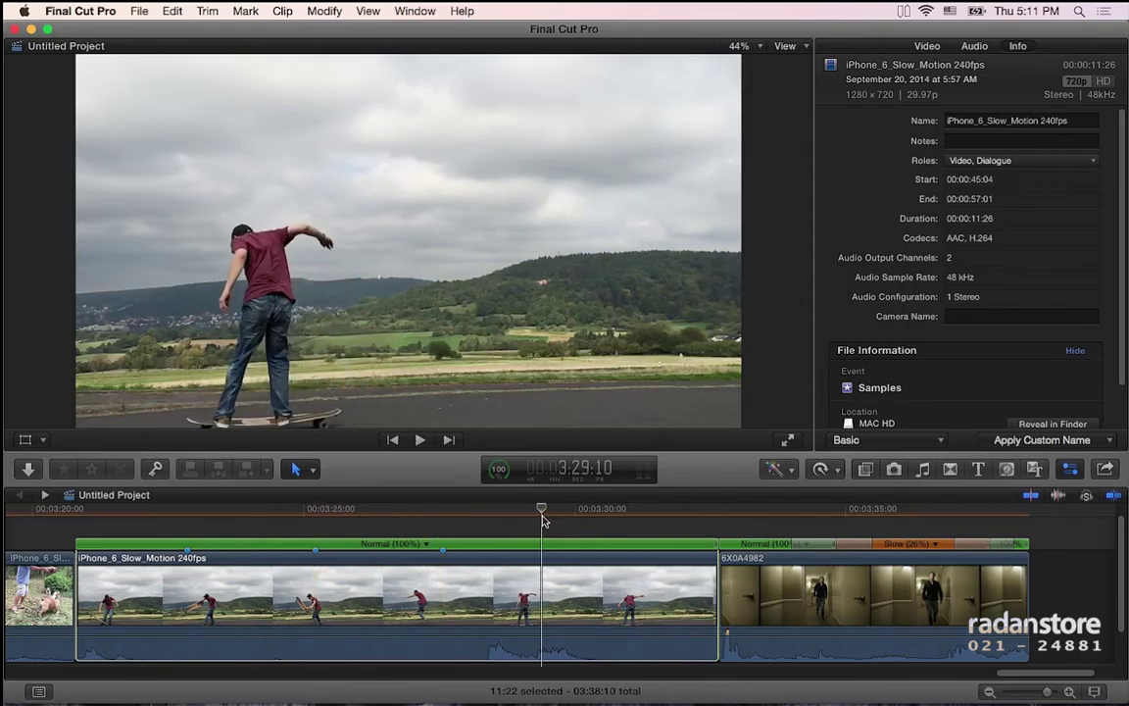
left_click(644, 513)
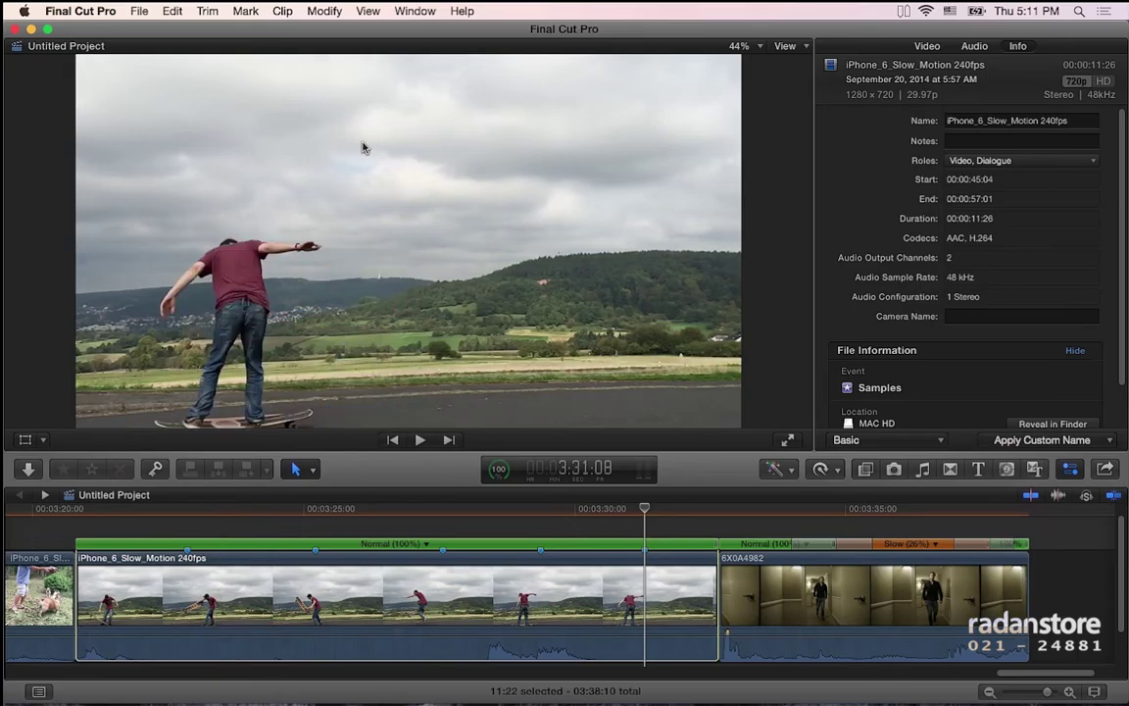
- Jump-cut the skateboard clip at its markers with 10-frame cuts
left_click(315, 11)
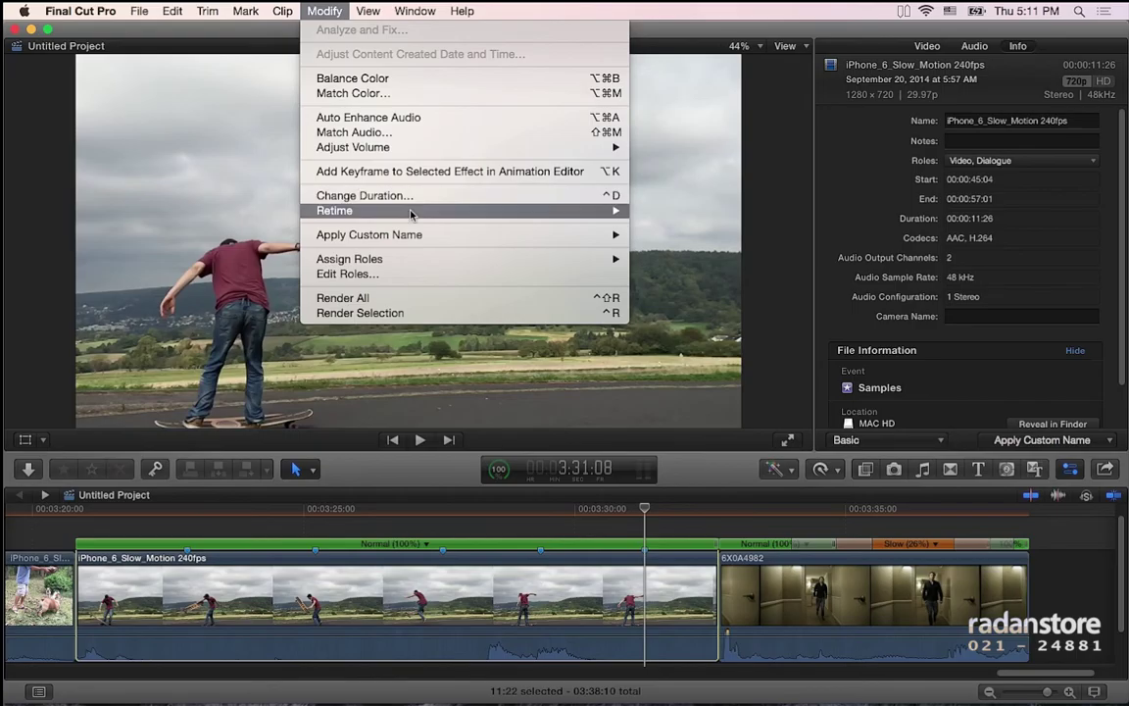
mouse_move(412, 210)
mouse_move(732, 409)
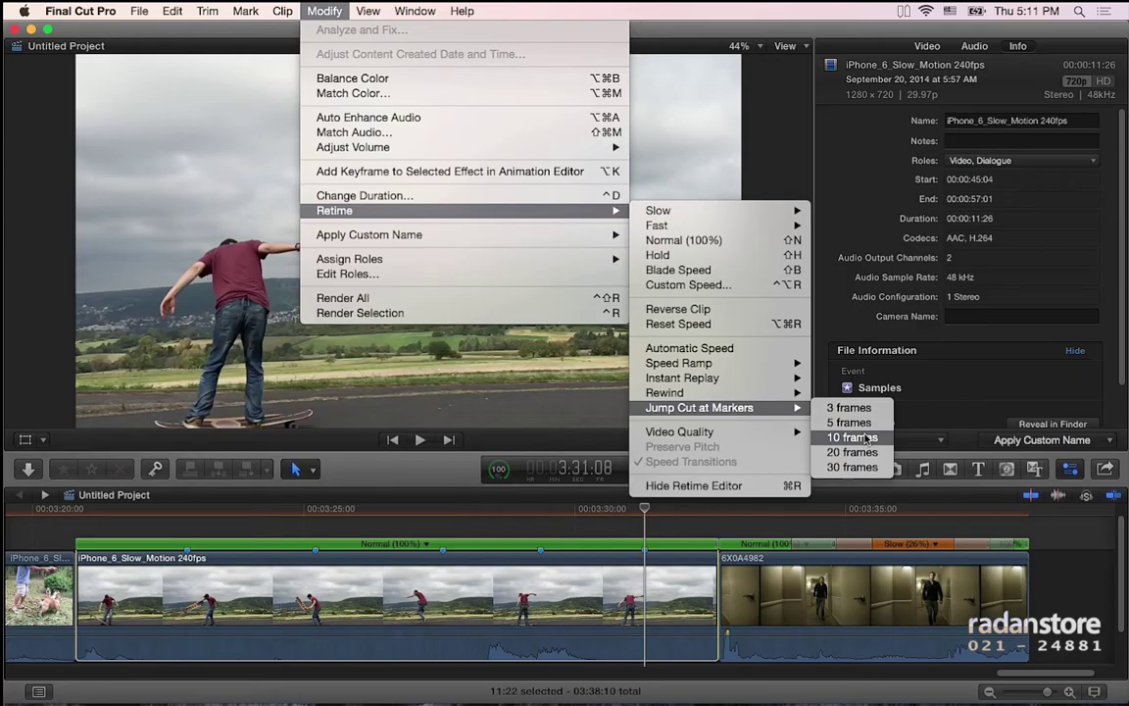
left_click(852, 438)
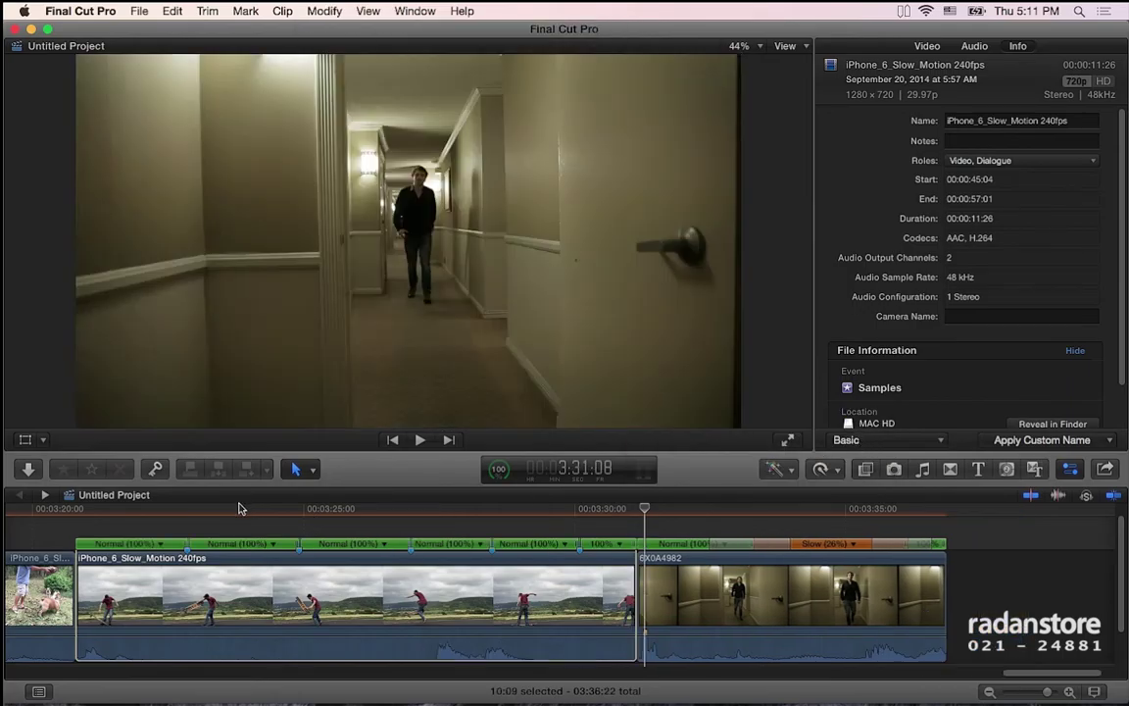
- Play back the jump-cut clip from its start, then reset its speed with Option-Command-R
left_click(76, 511)
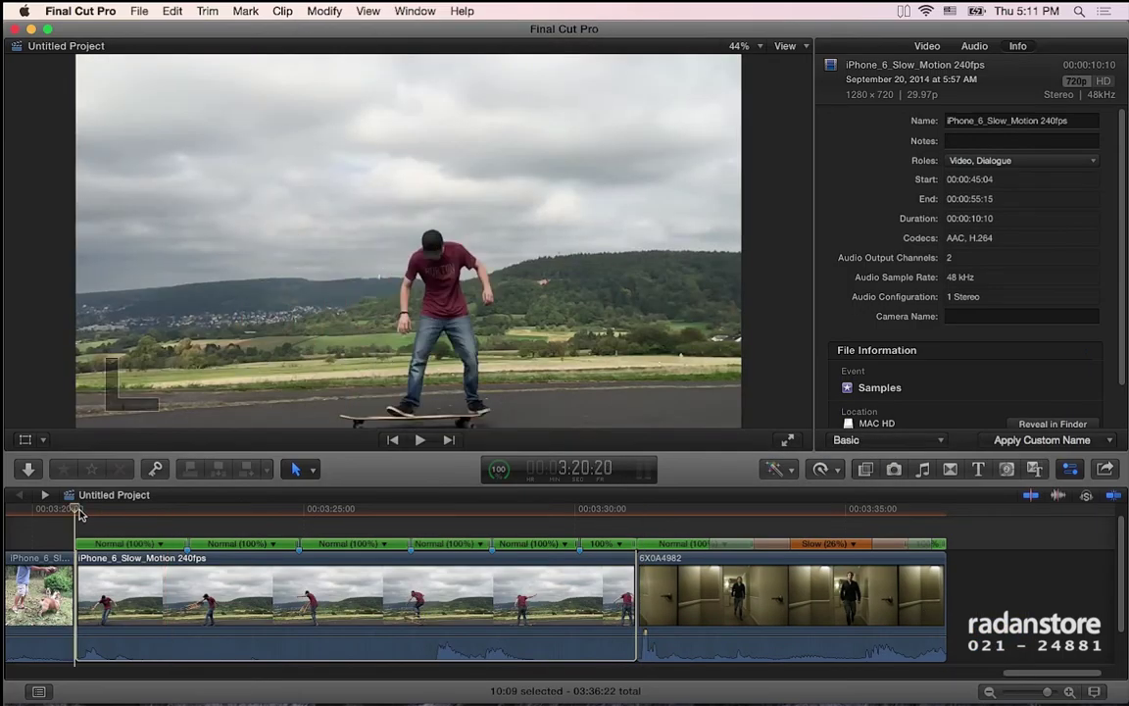
key("space")
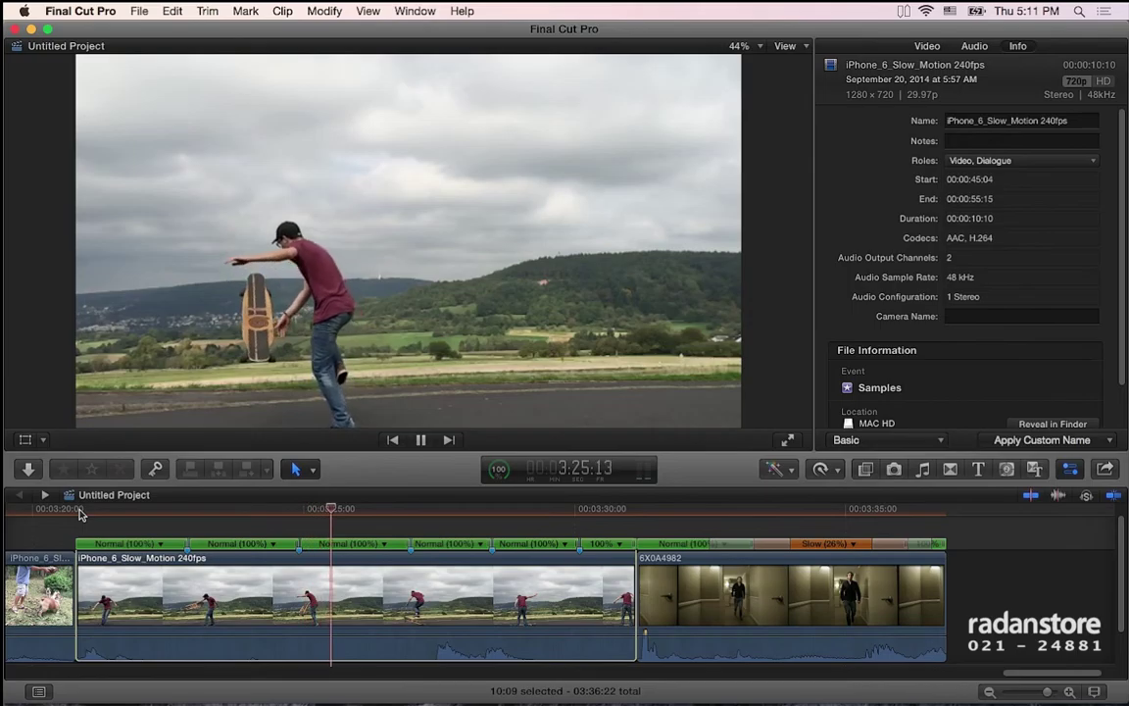
key("space")
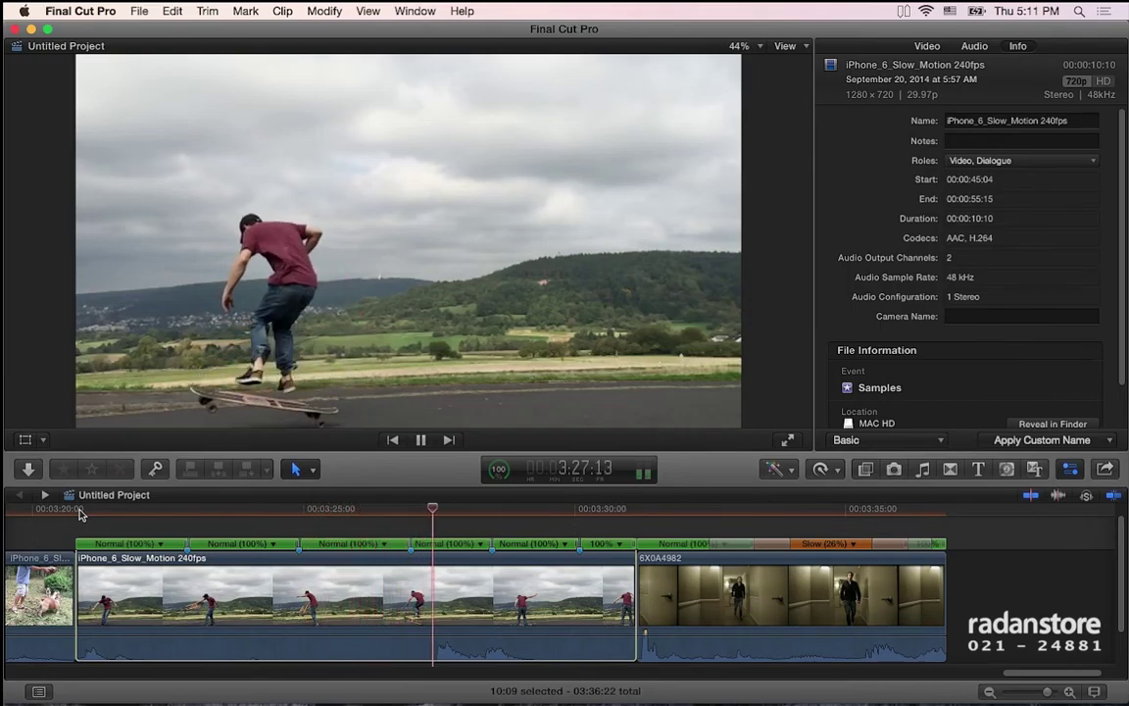
key("alt+super+r")
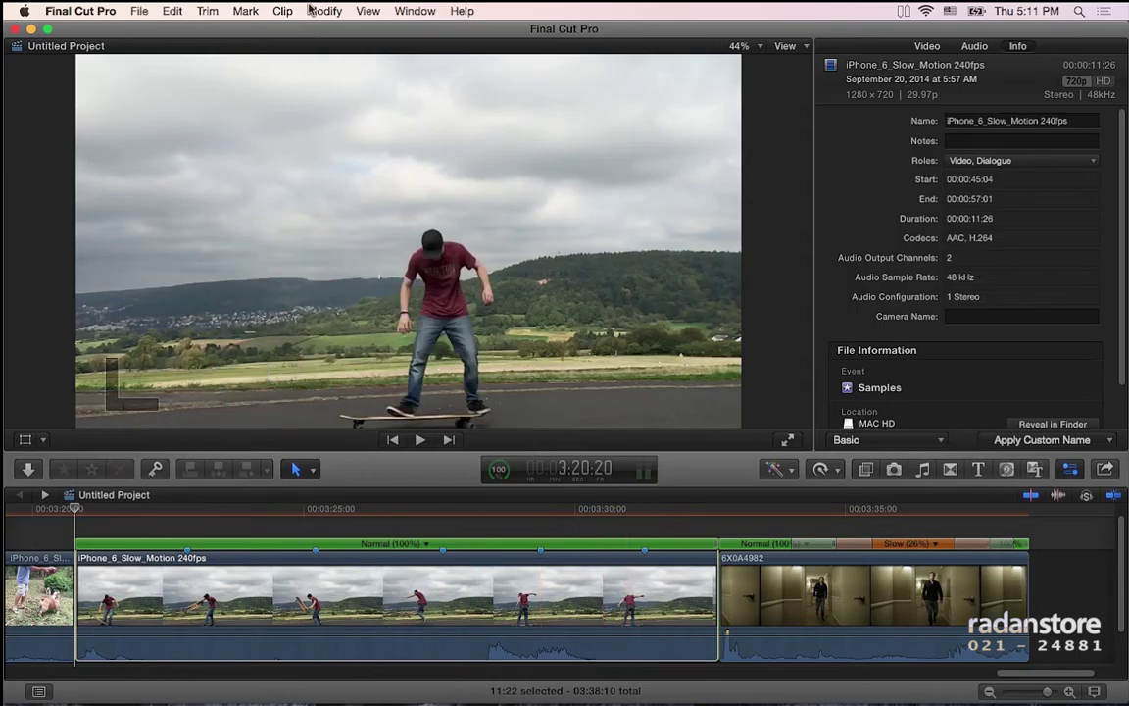
- Jump-cut the skateboard clip at its markers with 30-frame cuts
left_click(312, 11)
mouse_move(461, 211)
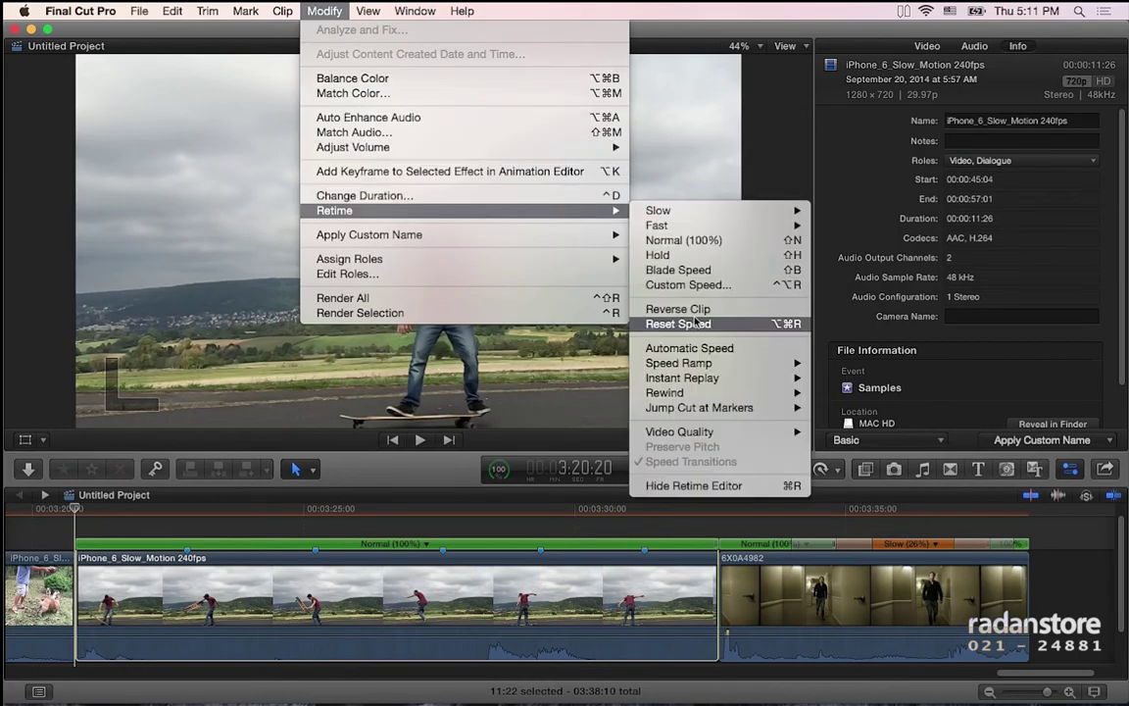
mouse_move(688, 379)
mouse_move(741, 408)
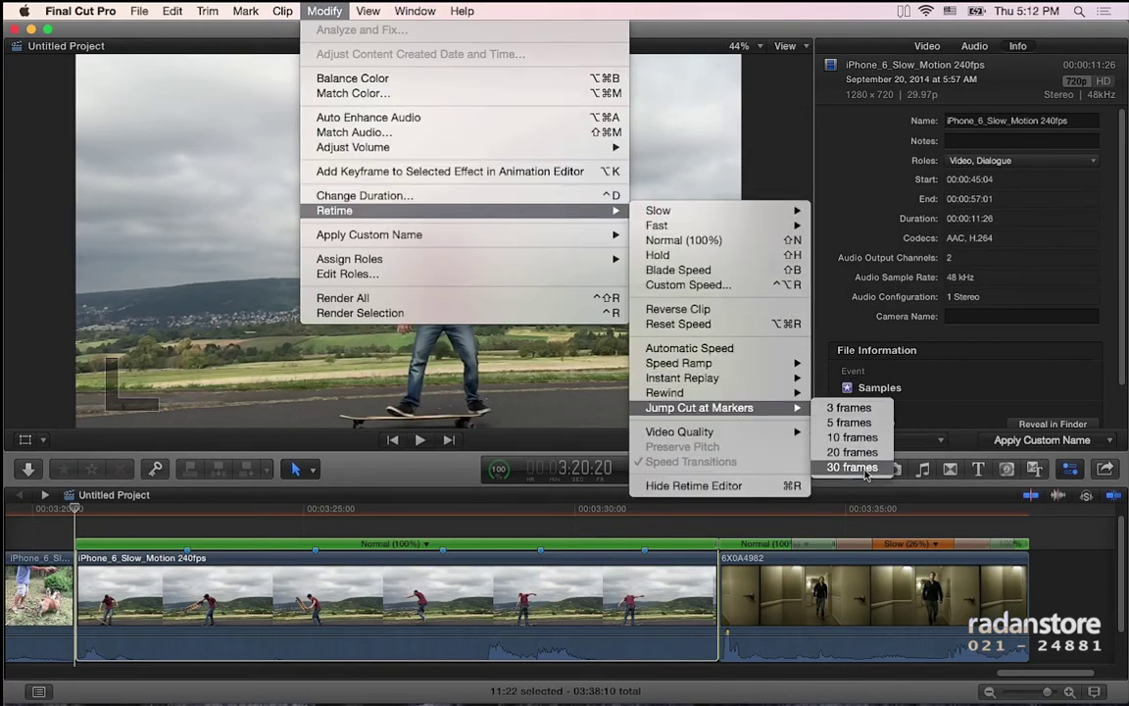
left_click(851, 466)
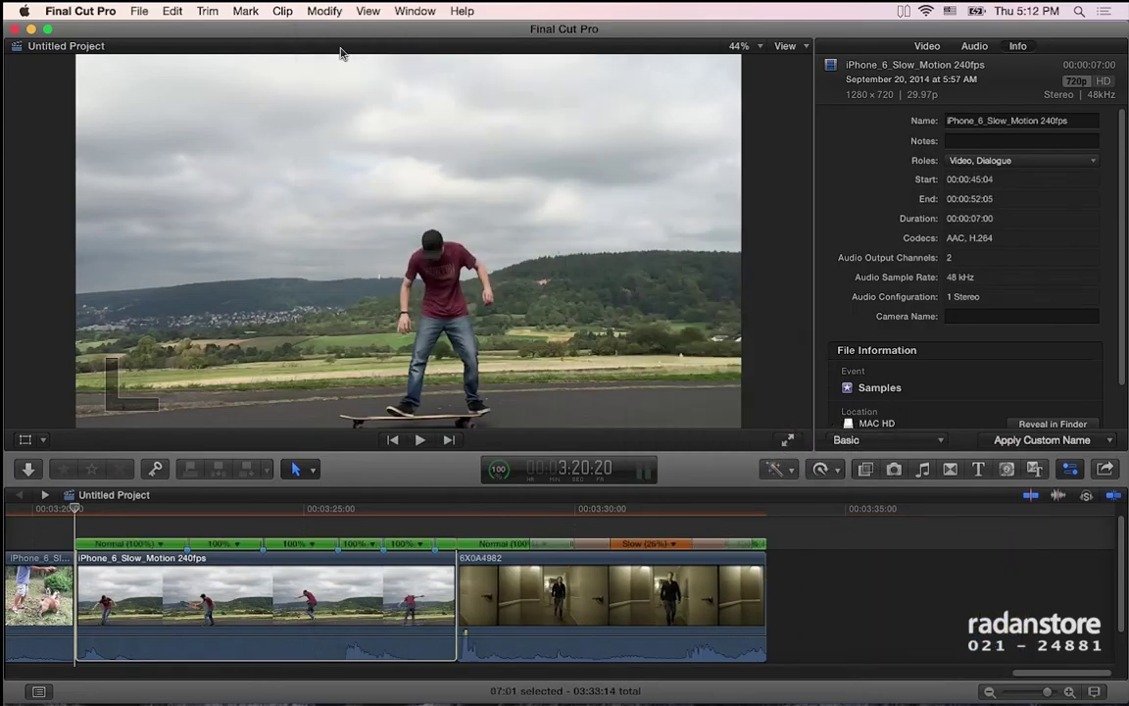
- Play back the 30-frame jump cuts, then undo them to restore the full clip
key("space")
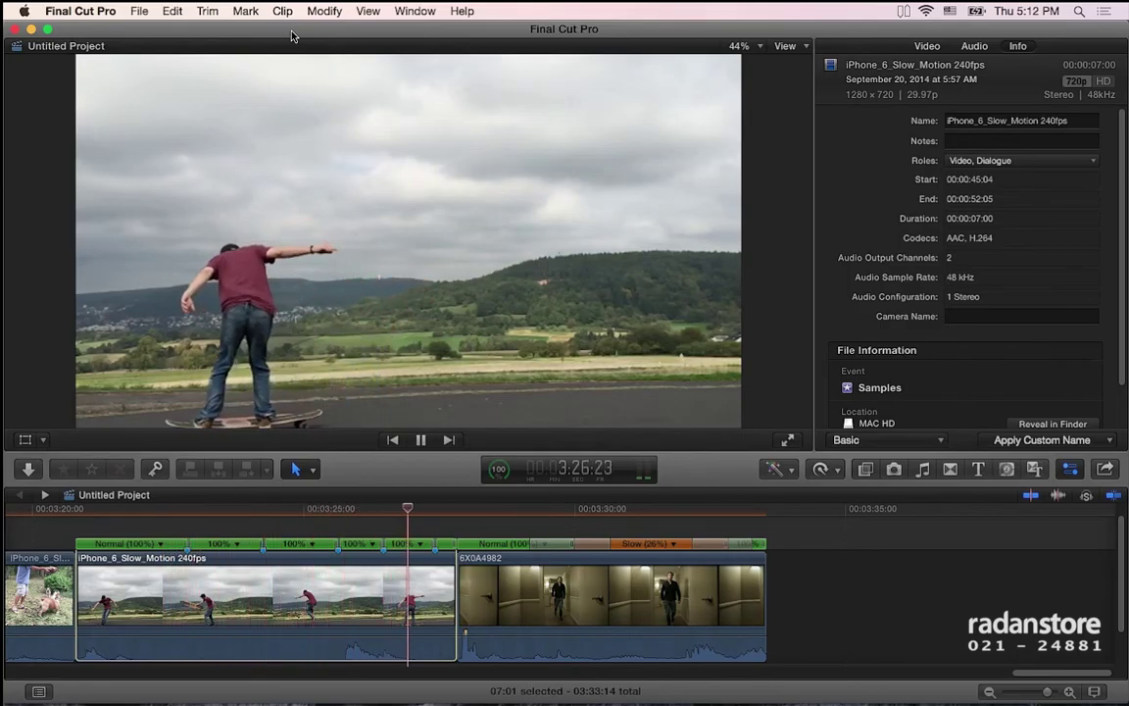
key("space")
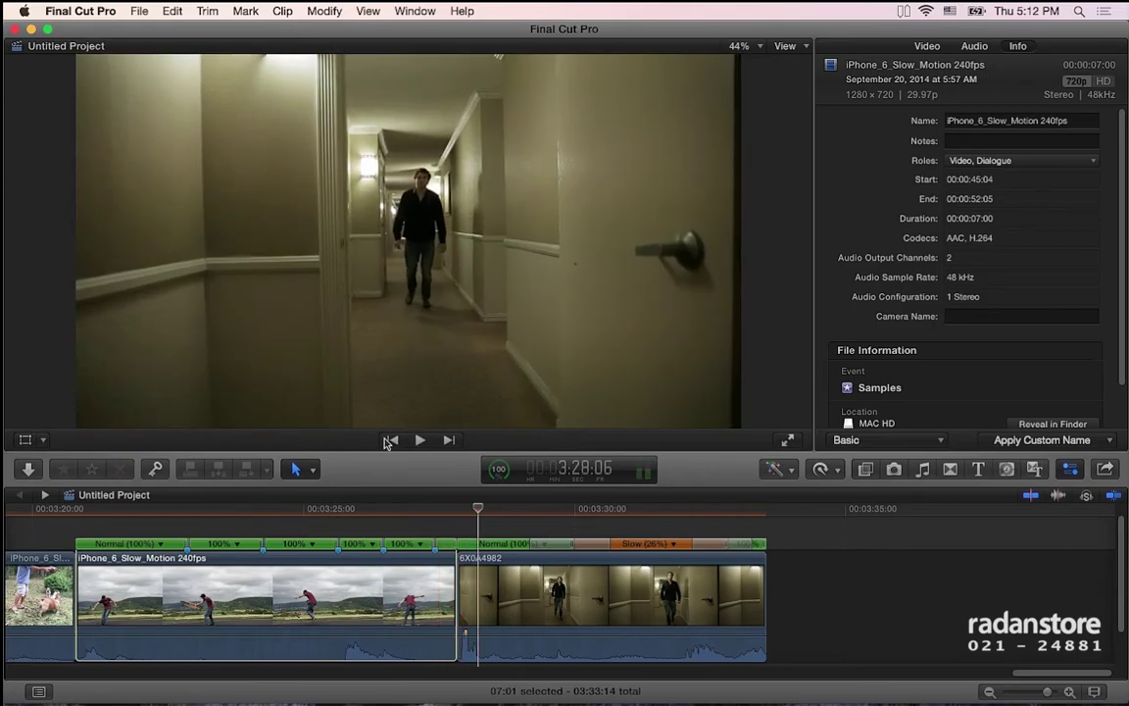
left_click(314, 510)
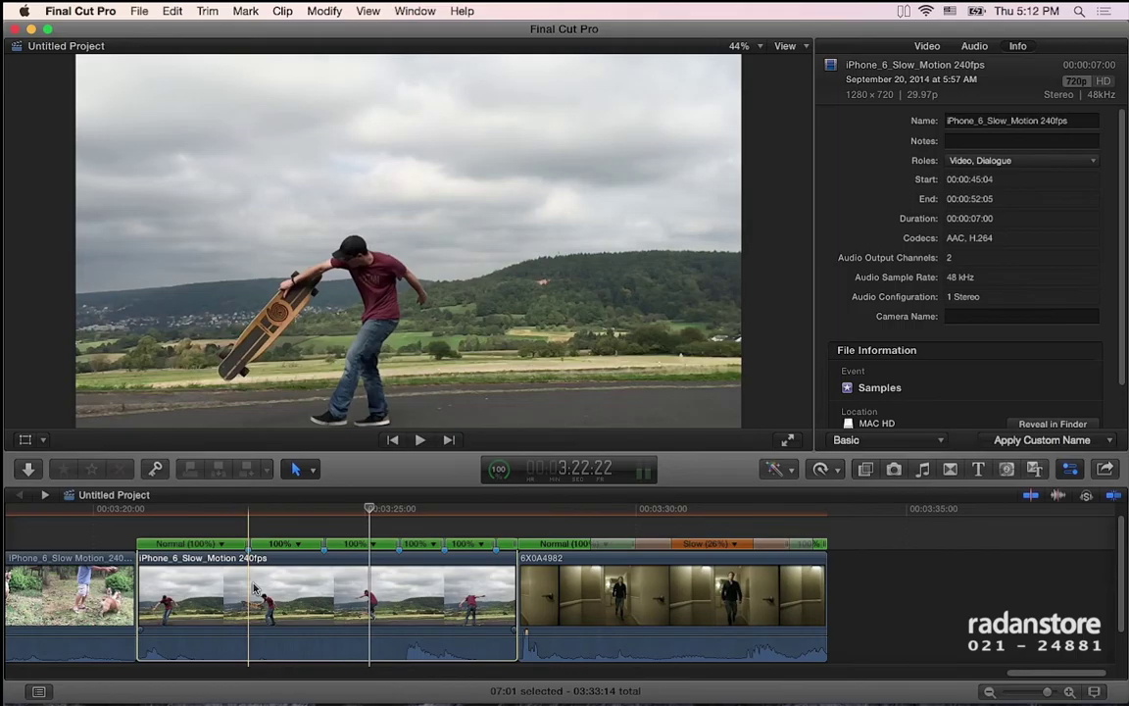
key("shift+n")
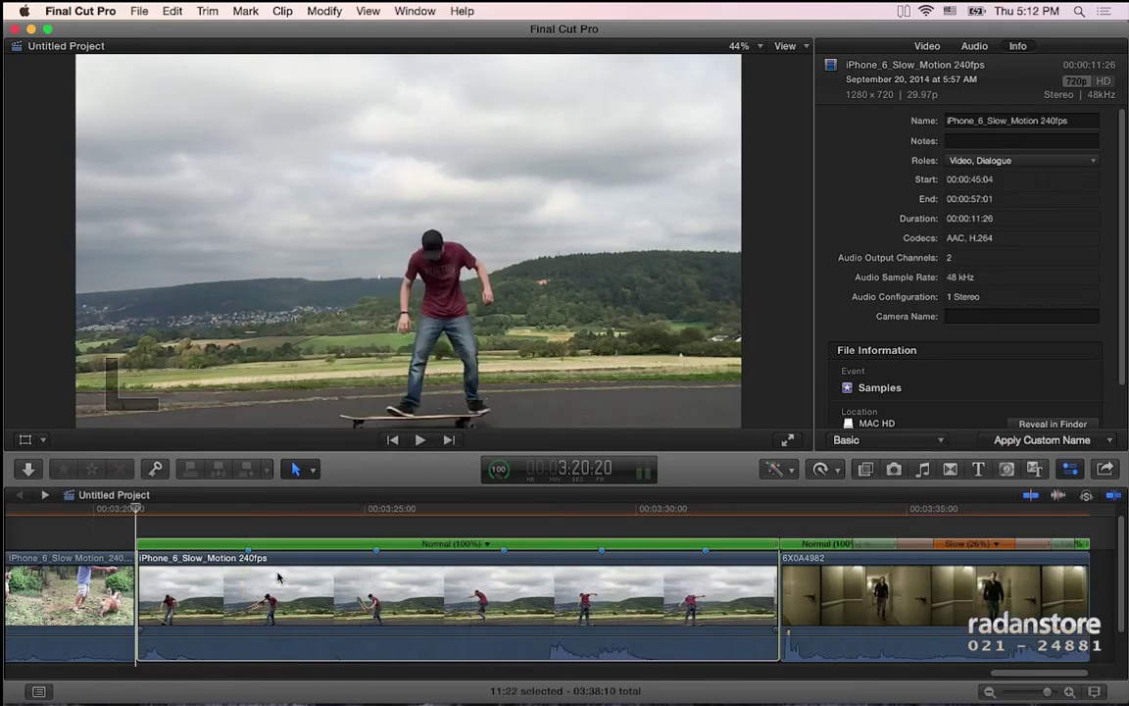
- Hide the retime editor above the skateboard clip via Modify > Retime
left_click(325, 11)
mouse_move(377, 239)
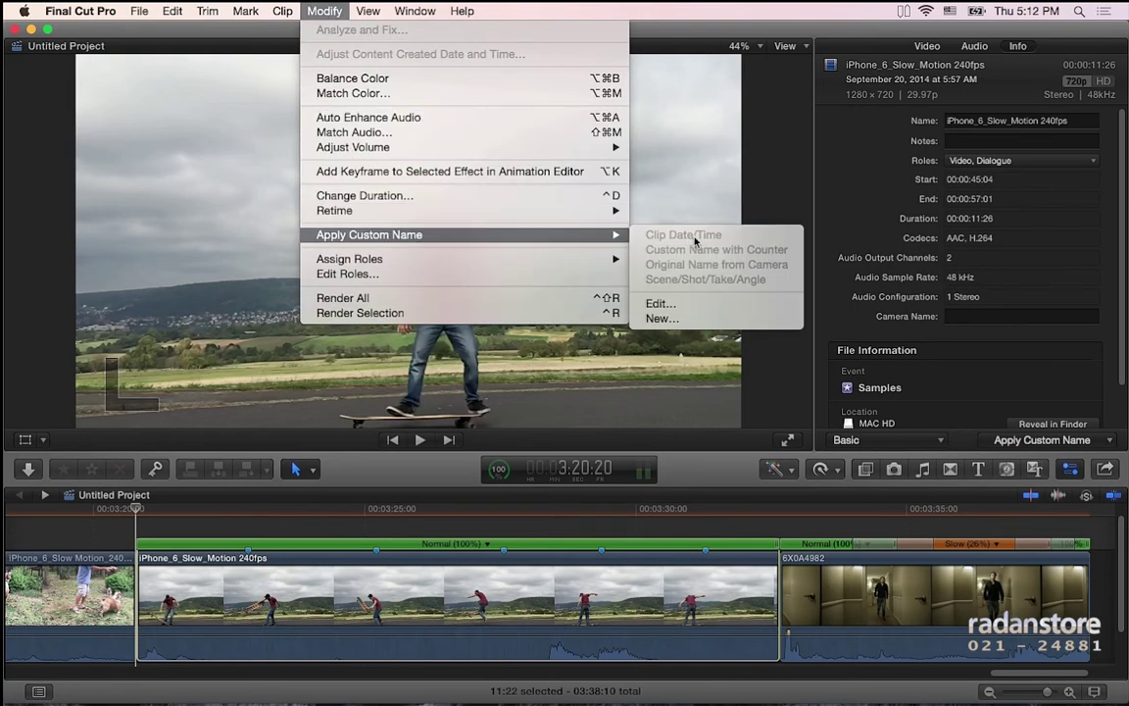
mouse_move(503, 210)
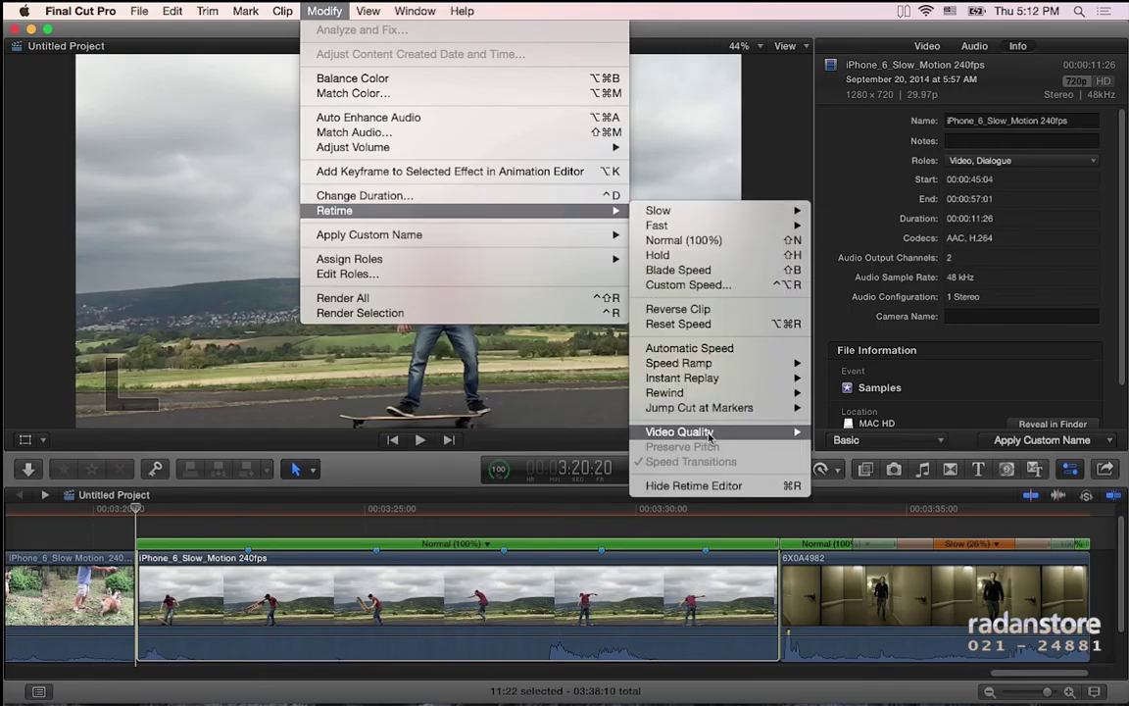
mouse_move(710, 436)
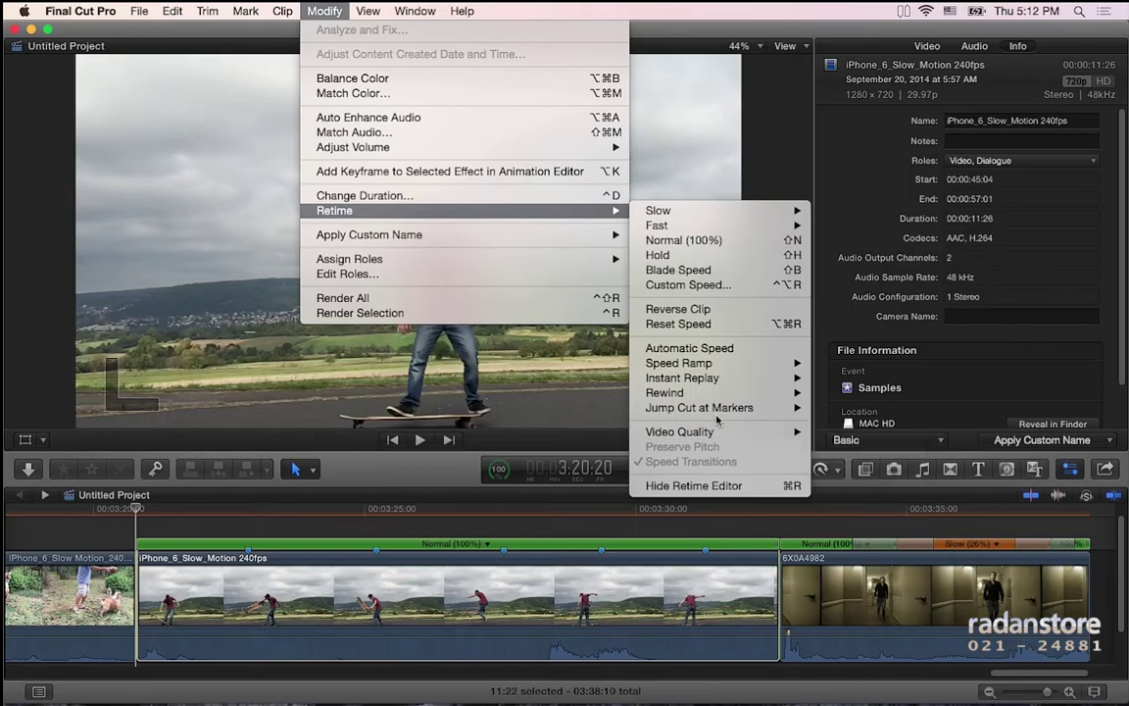
left_click(694, 486)
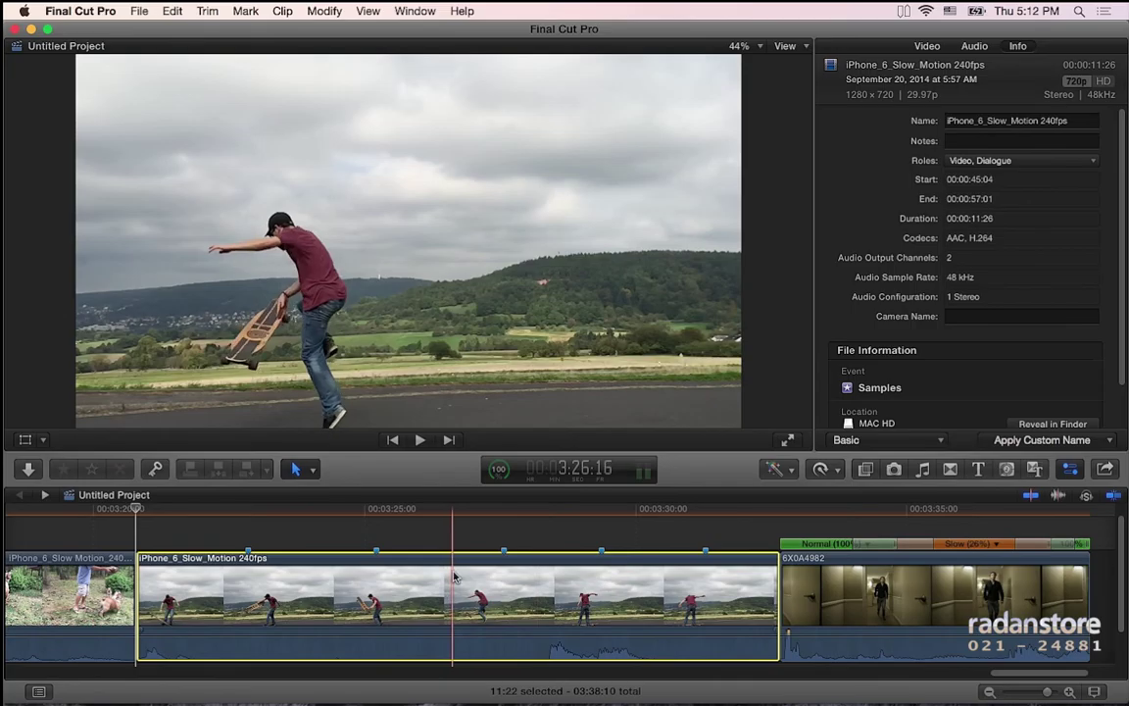
- Scroll the timeline right and select the 6X0A4982 hallway clip
scroll(461, 576, "right", 5)
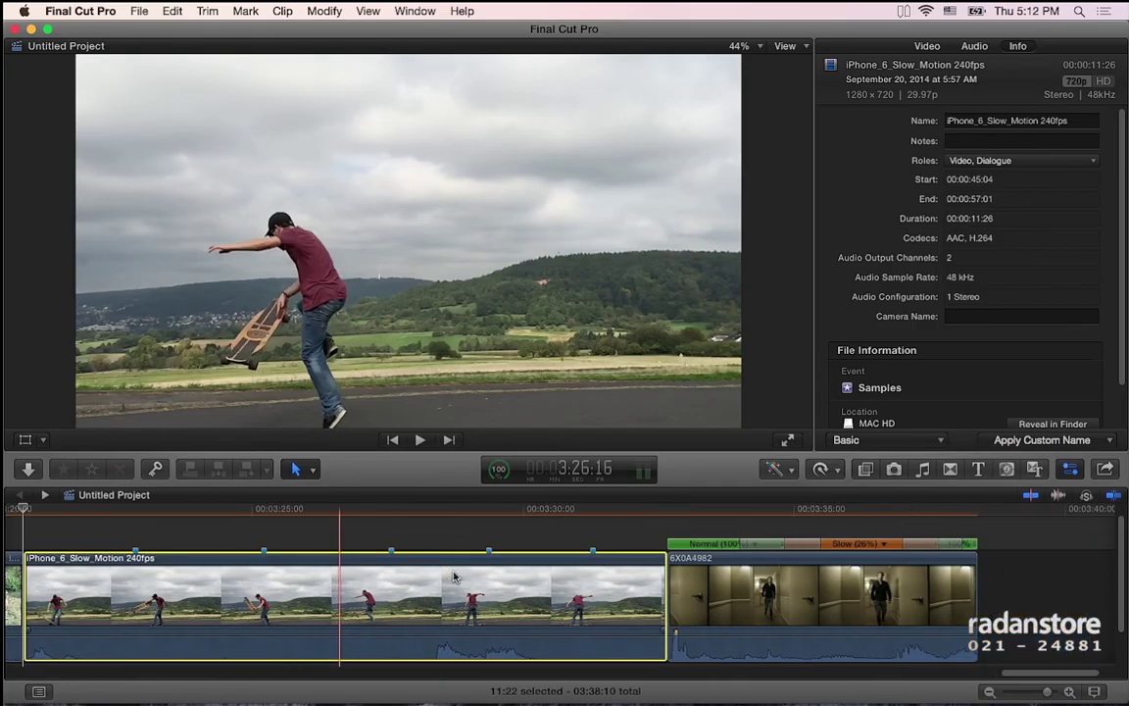
scroll(510, 568, "right", 5)
scroll(559, 564, "right", 1)
left_click(579, 563)
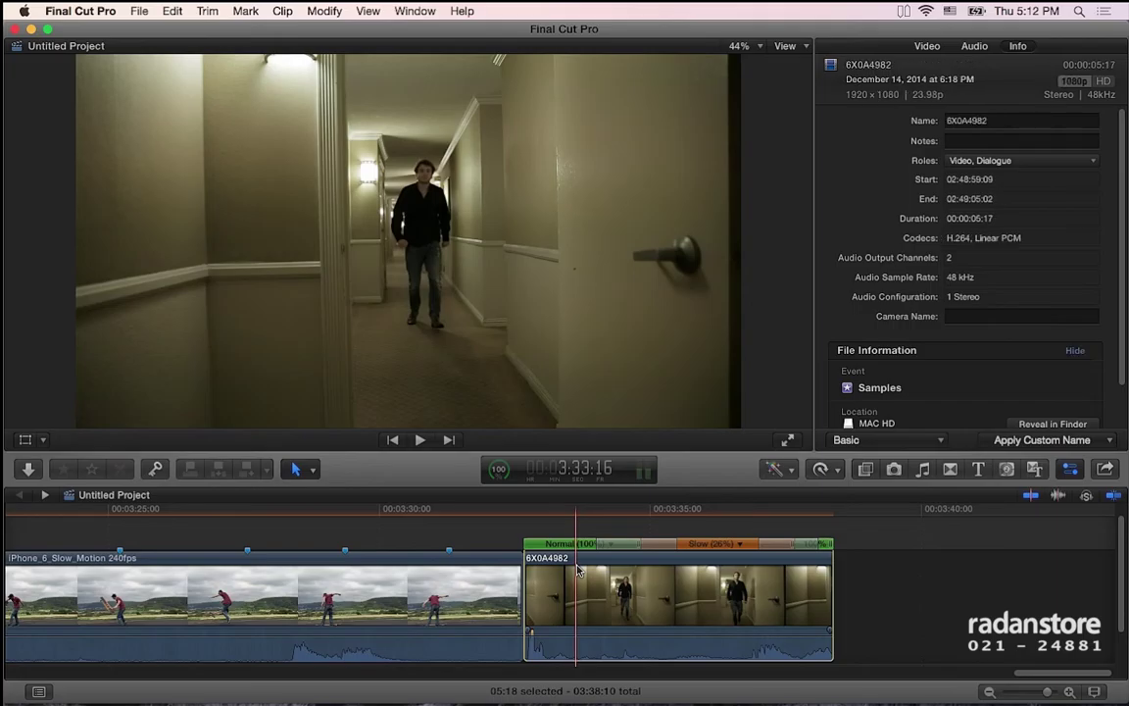
- Render the selected 6X0A4982 hallway clip with Modify > Render Selection
key("shift+n")
left_click(620, 575)
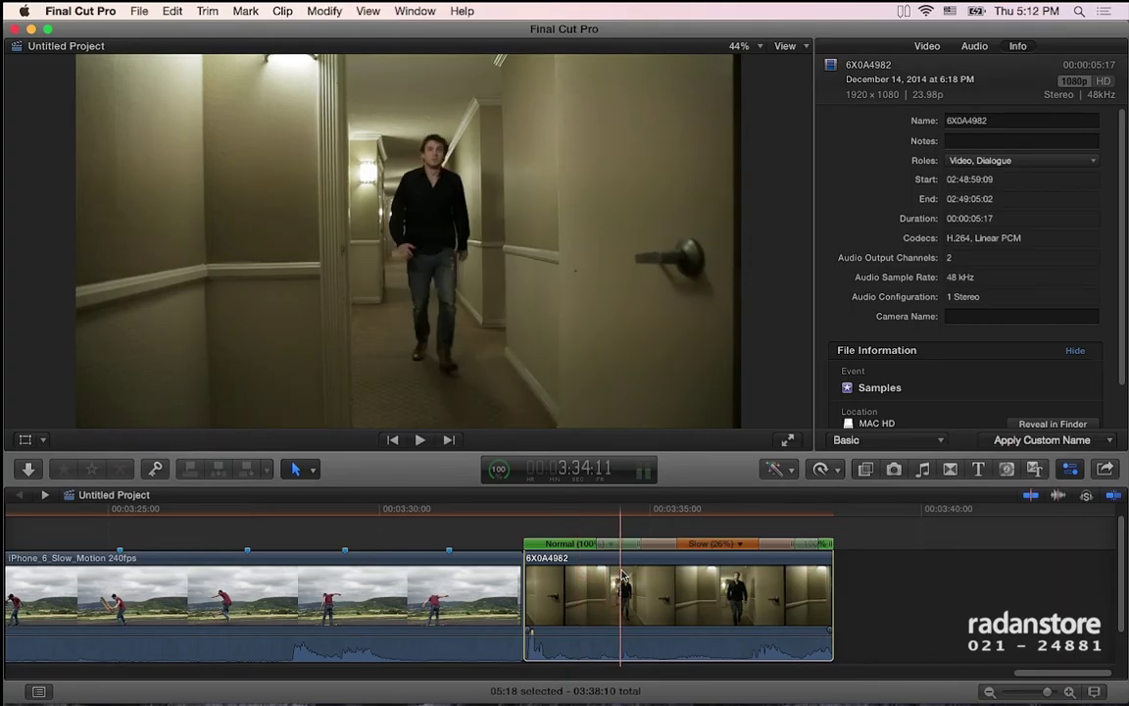
left_click(548, 578)
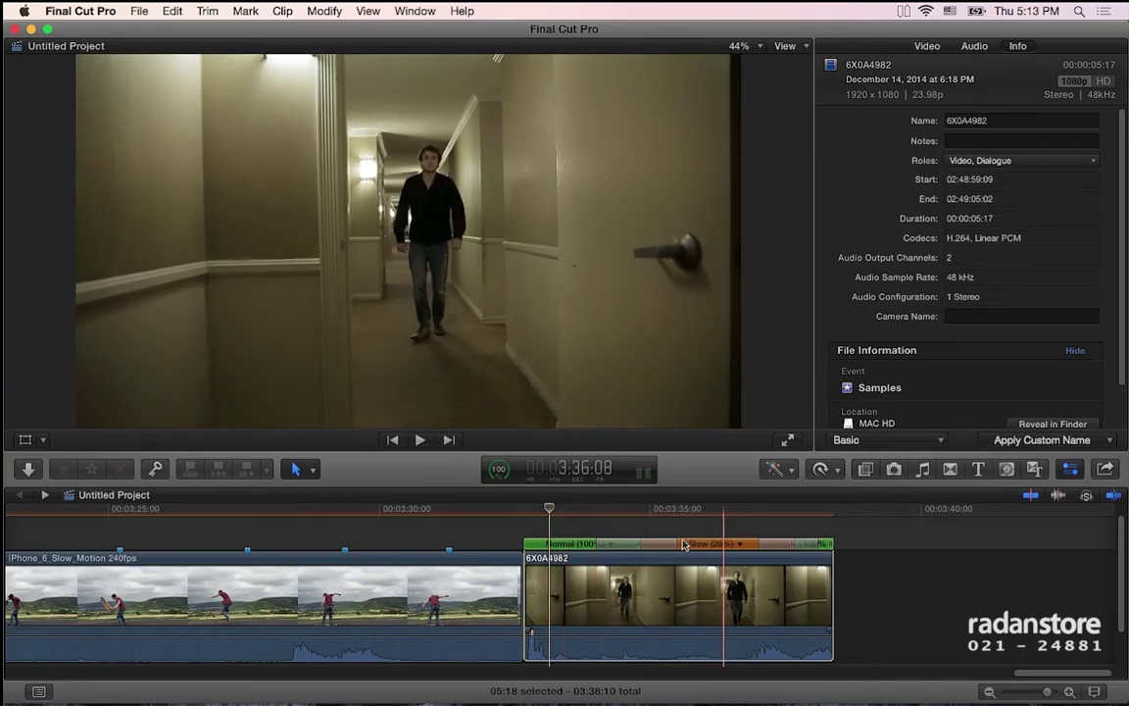
left_click(282, 11)
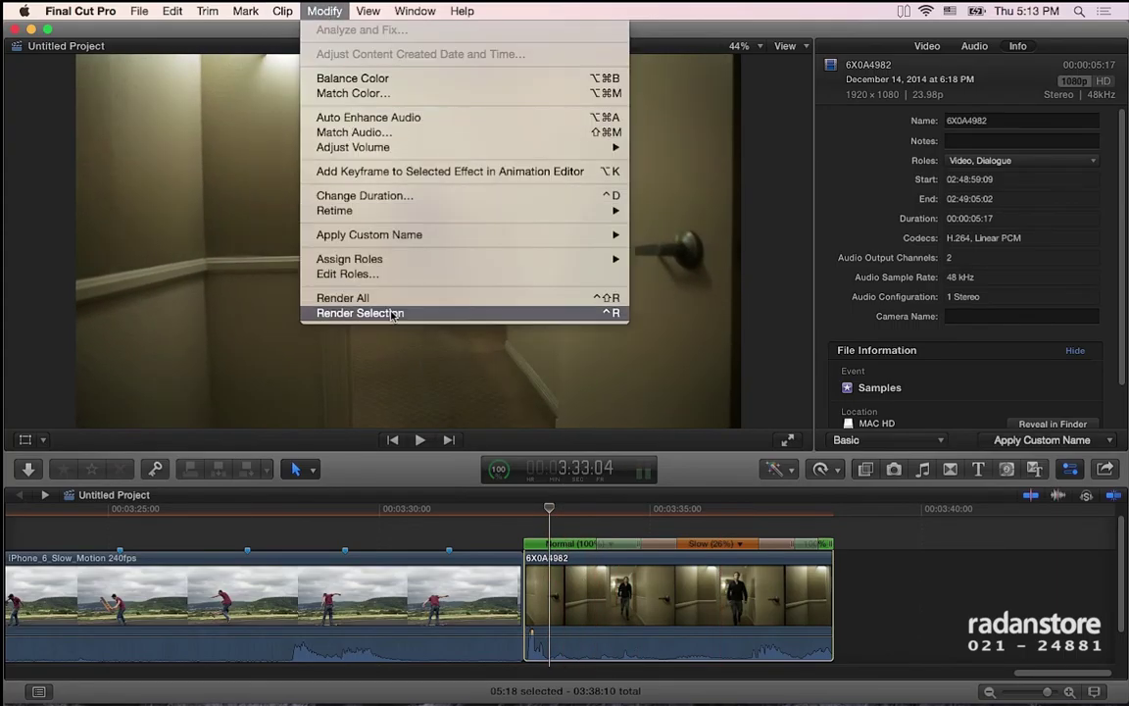
left_click(363, 313)
- Play the hallway clip from its start twice, ending the playhead at 3:36:08
left_click_drag(549, 509, 523, 510)
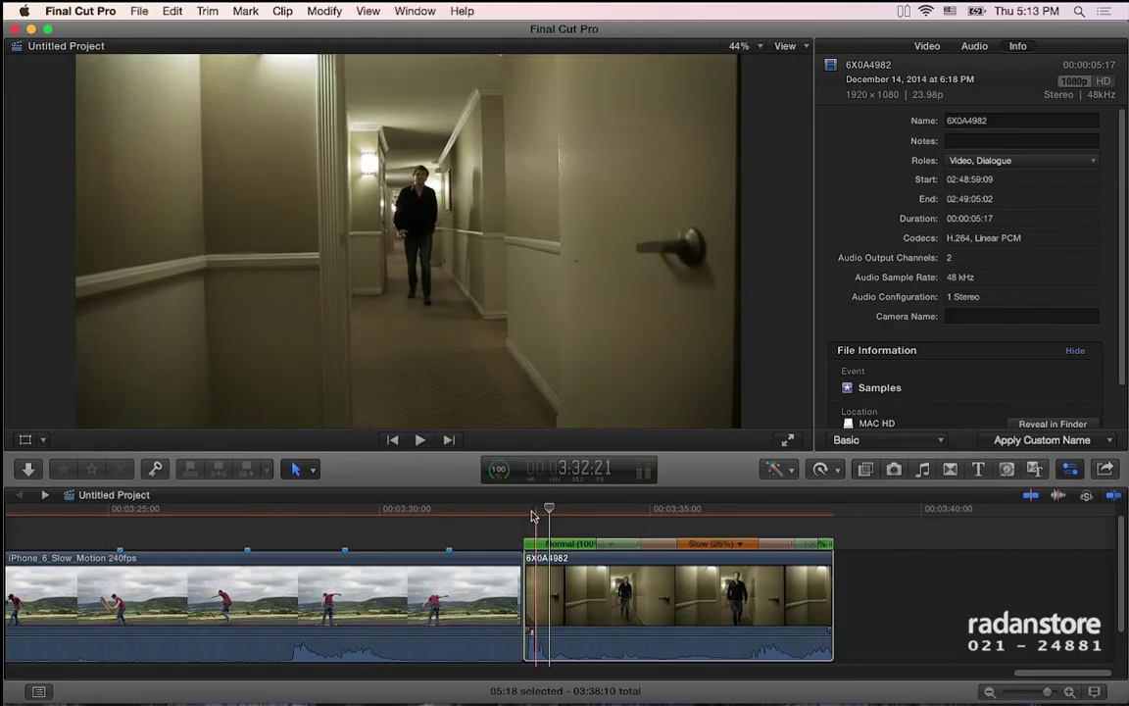
key("space")
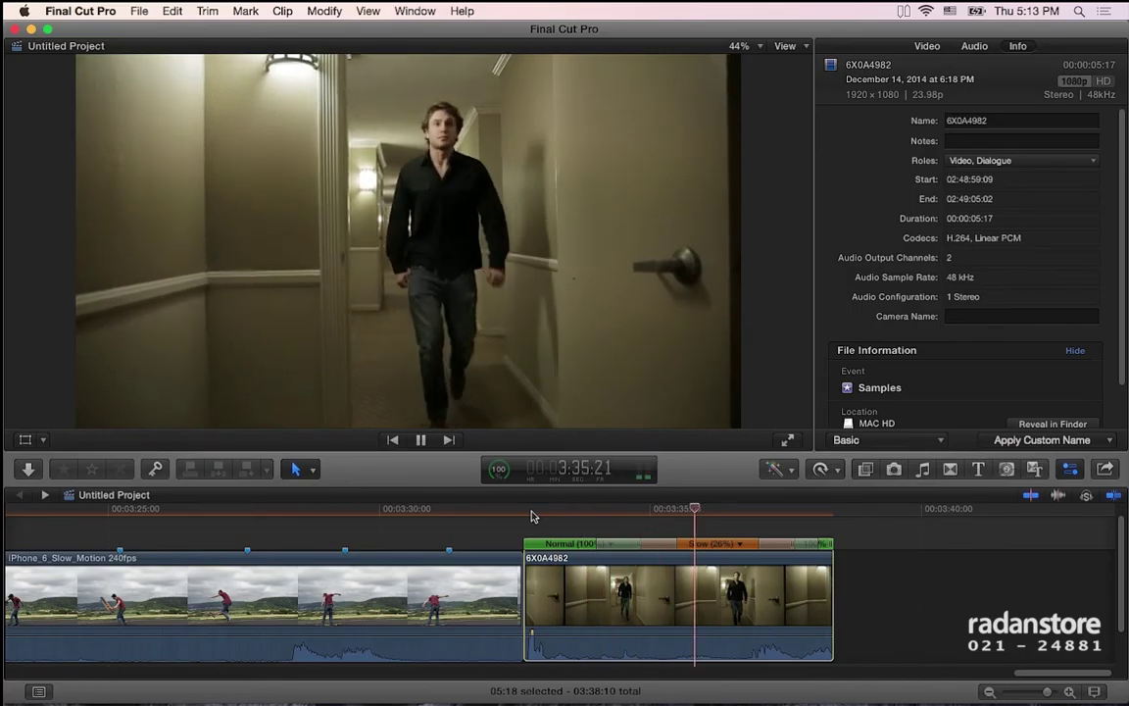
key("space")
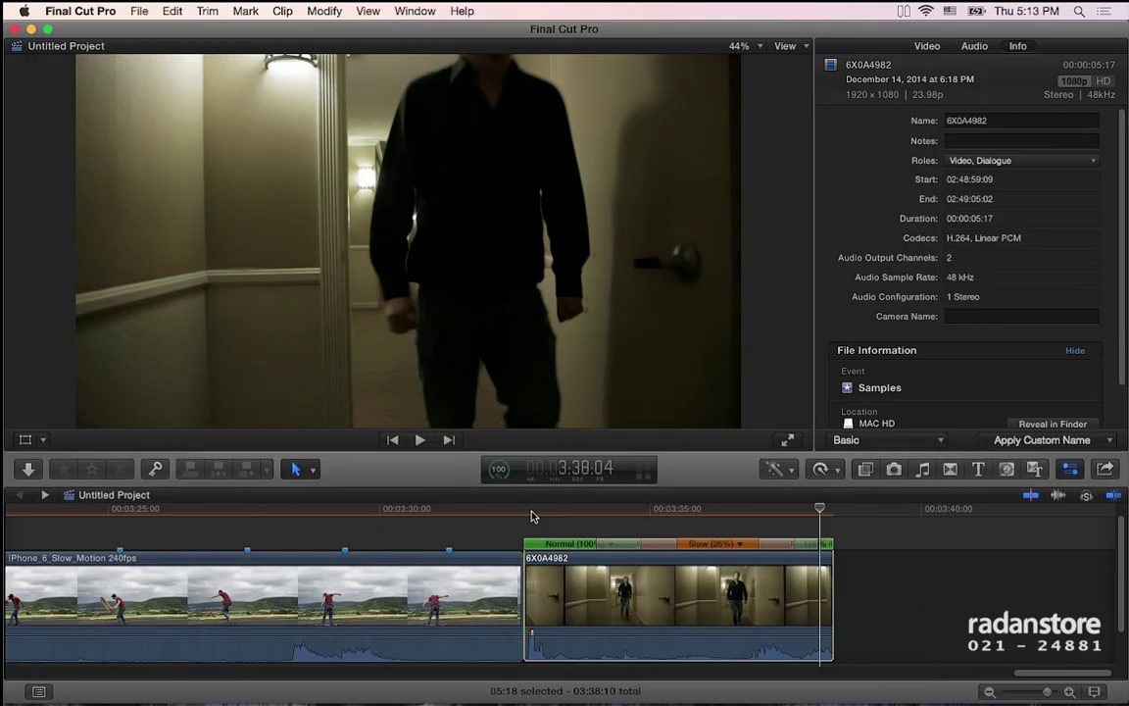
left_click(527, 511)
key("space")
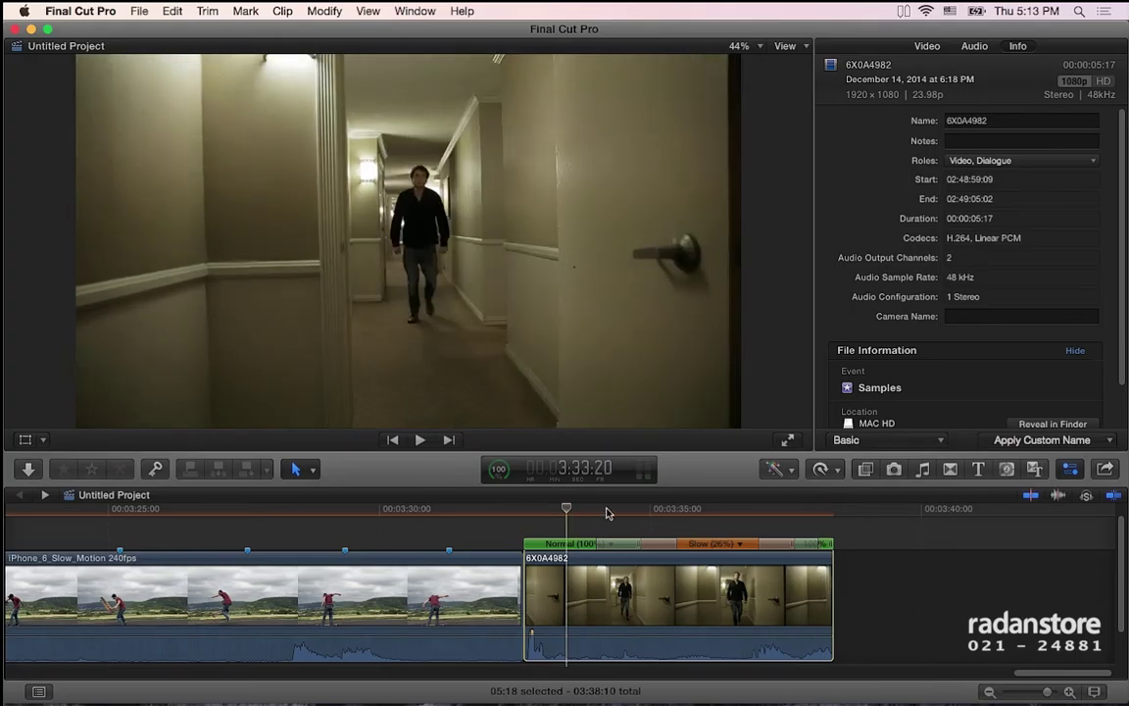
key("space")
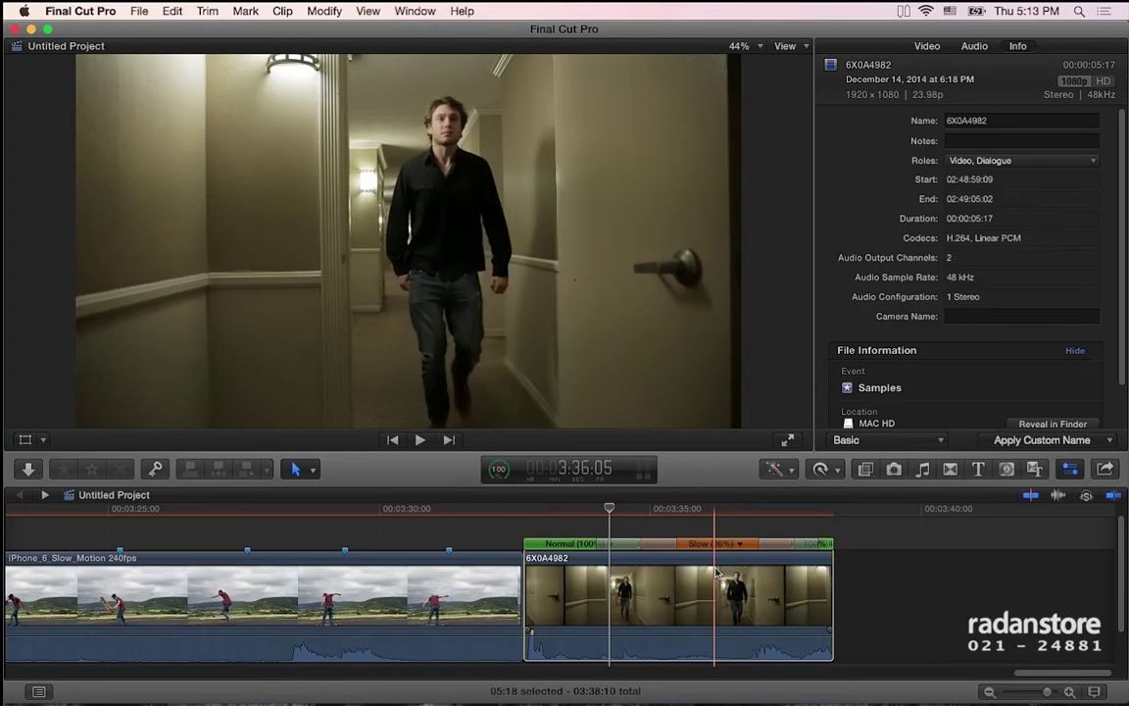
left_click(722, 511)
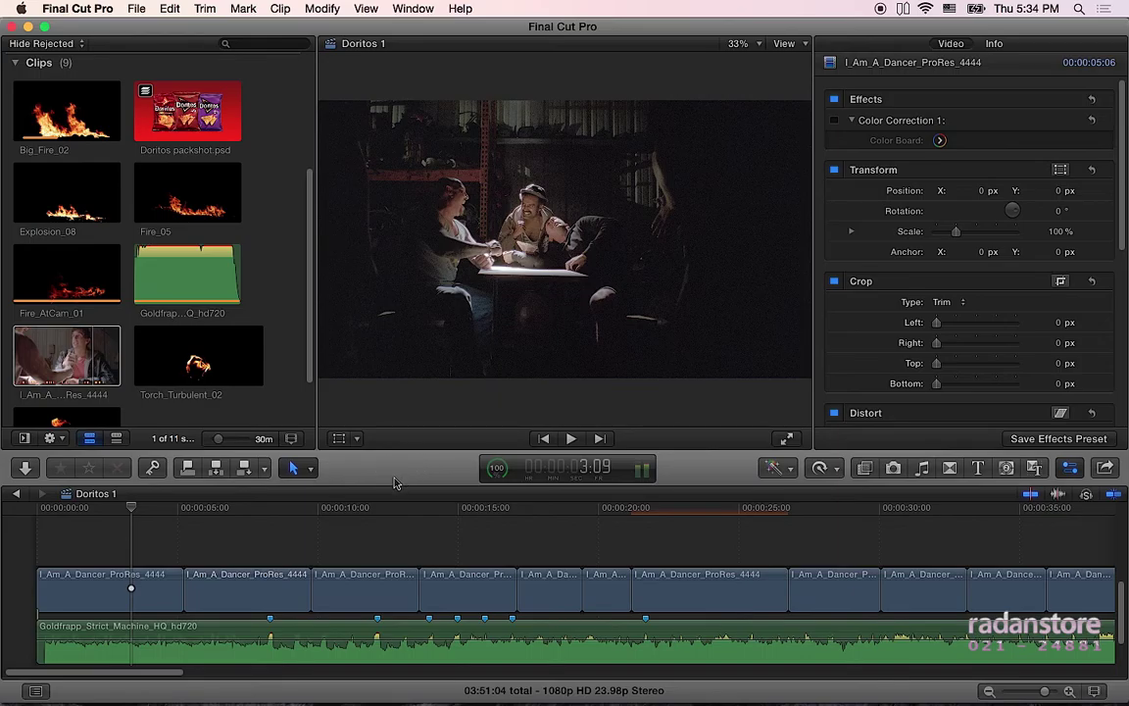
- Play Doritos 1 from the start, then review frames between 7:12 and 12:04
left_click(93, 520)
key("space")
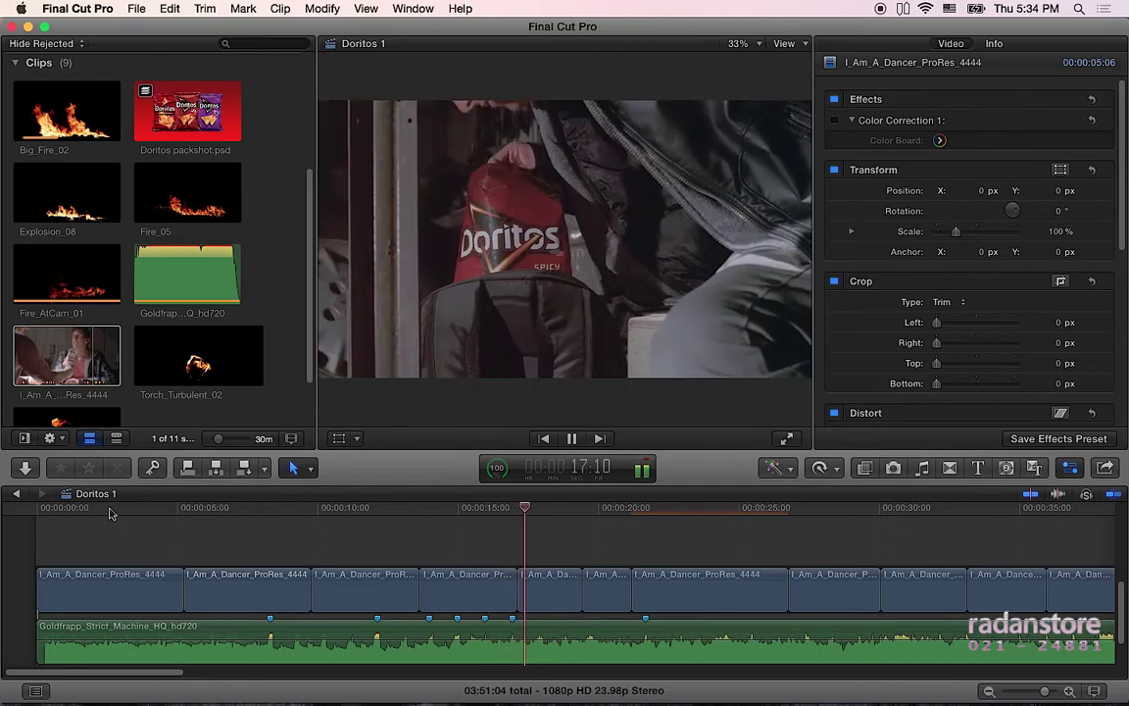
key("space")
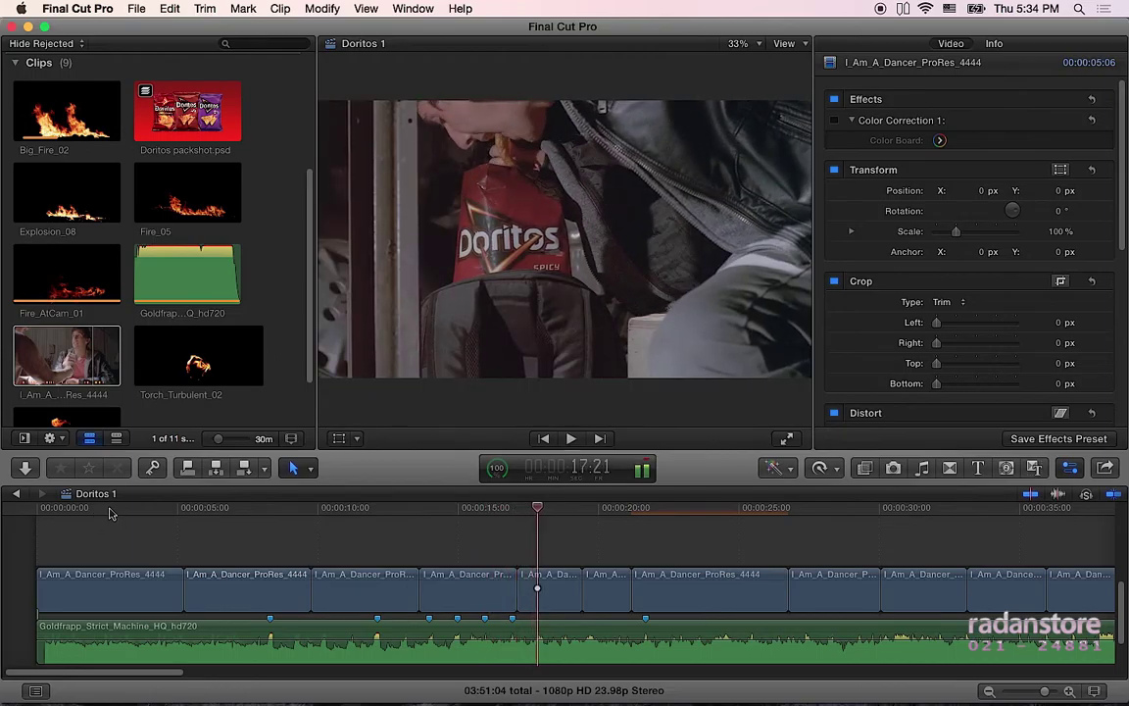
left_click(377, 510)
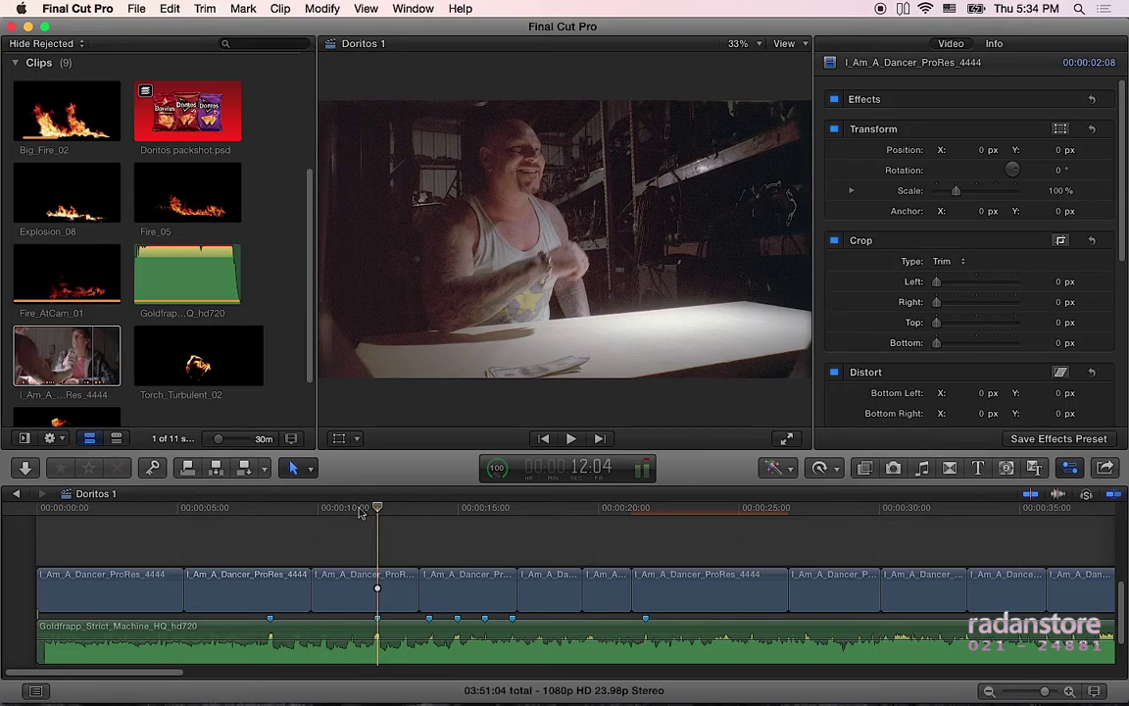
left_click(351, 509)
left_click_drag(352, 509, 360, 511)
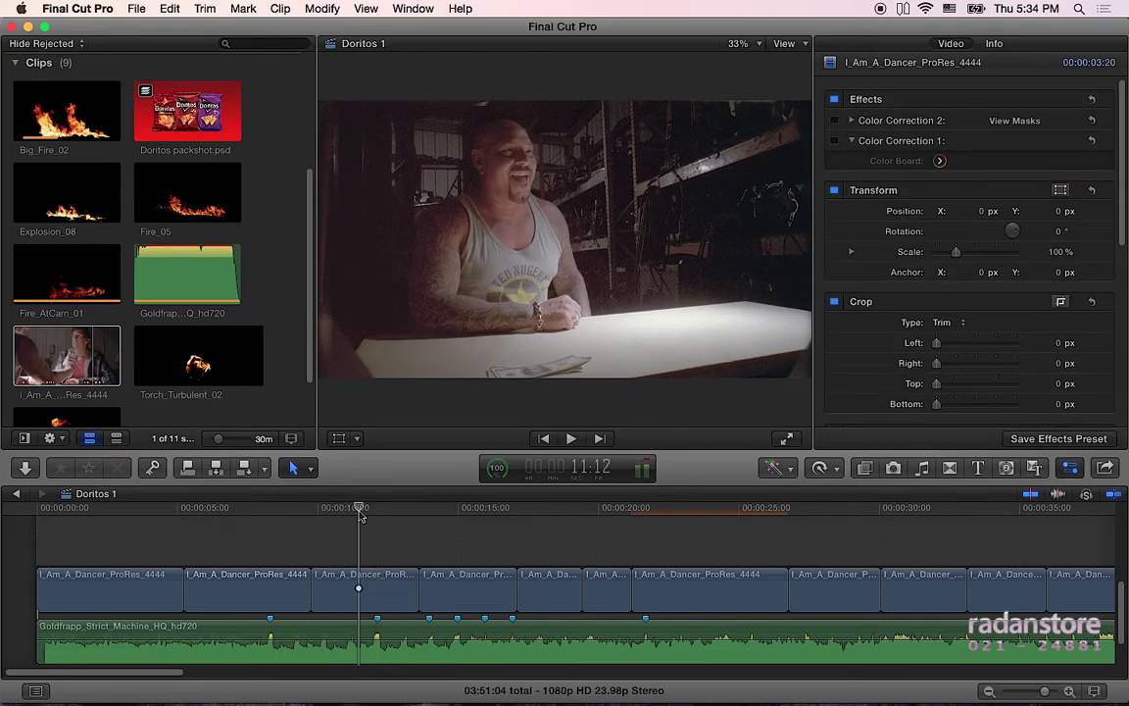
left_click(285, 512)
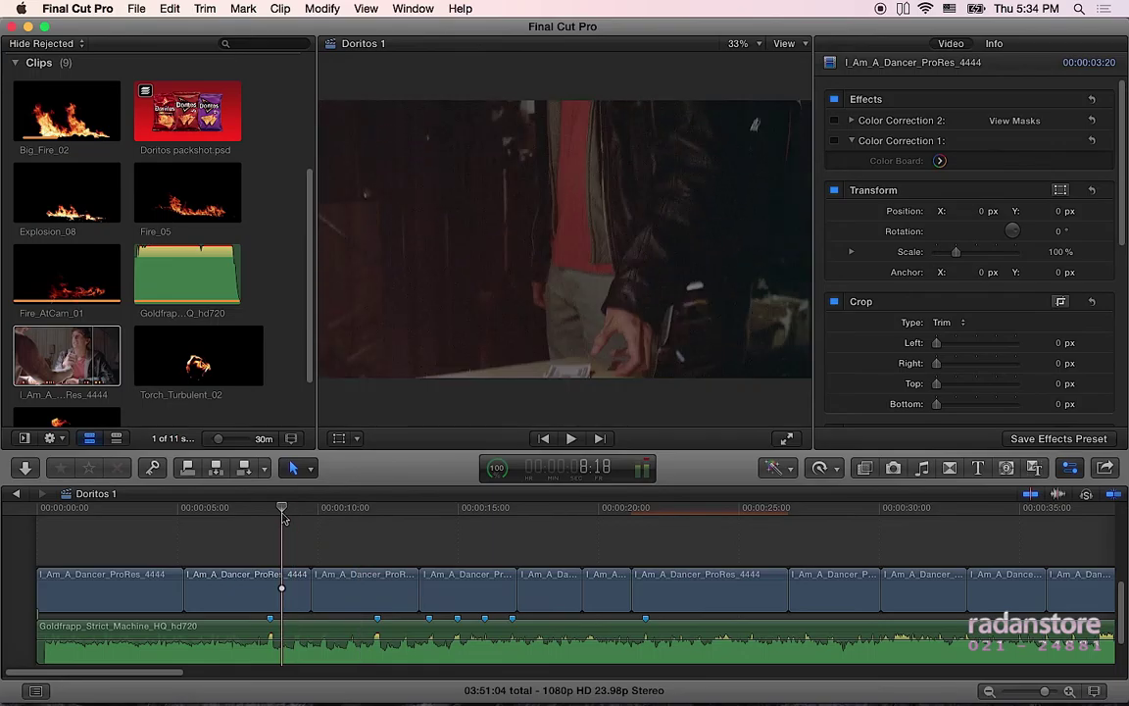
left_click(272, 512)
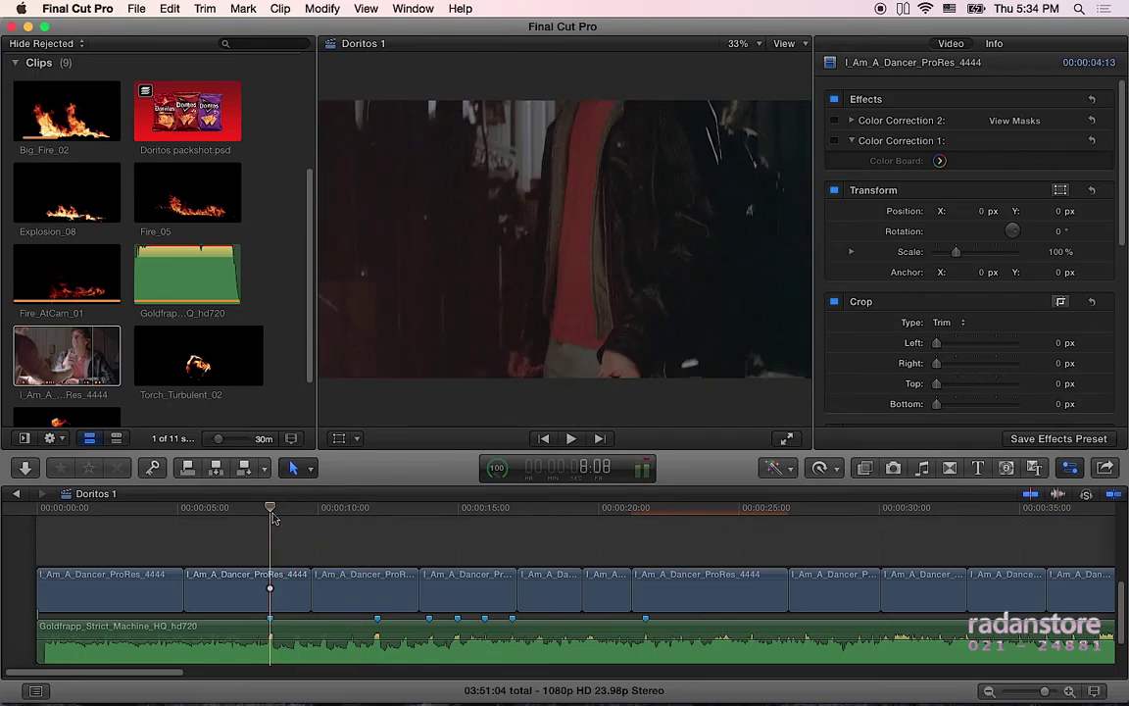
left_click(379, 512)
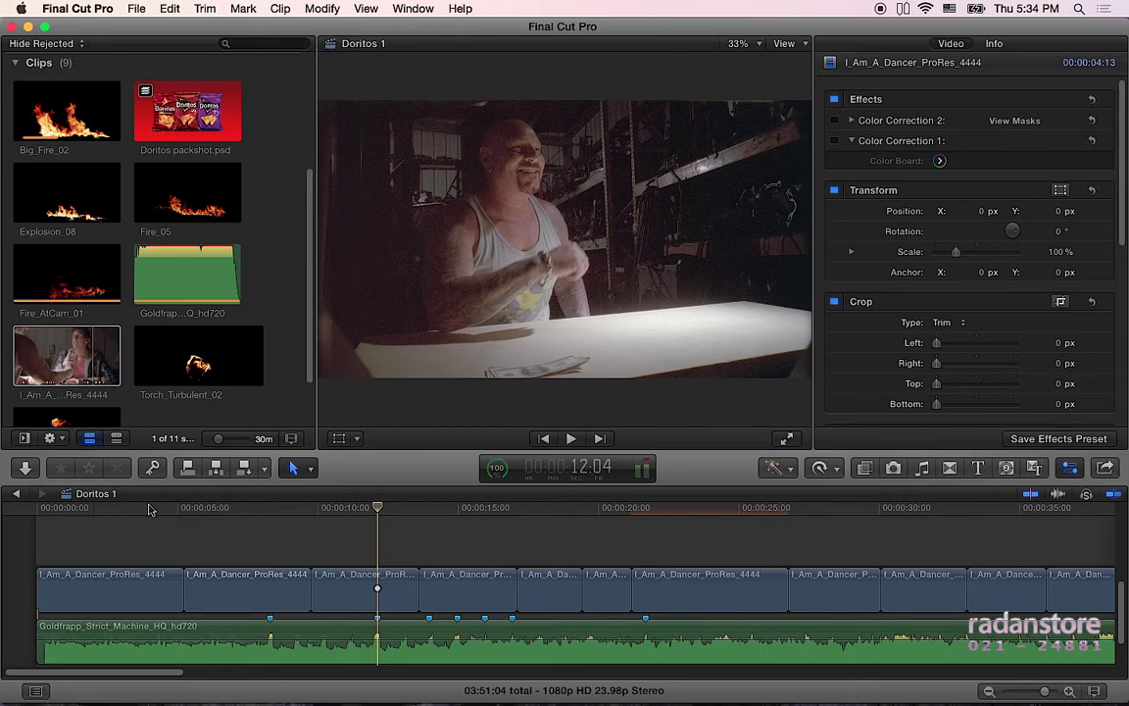
left_click(249, 510)
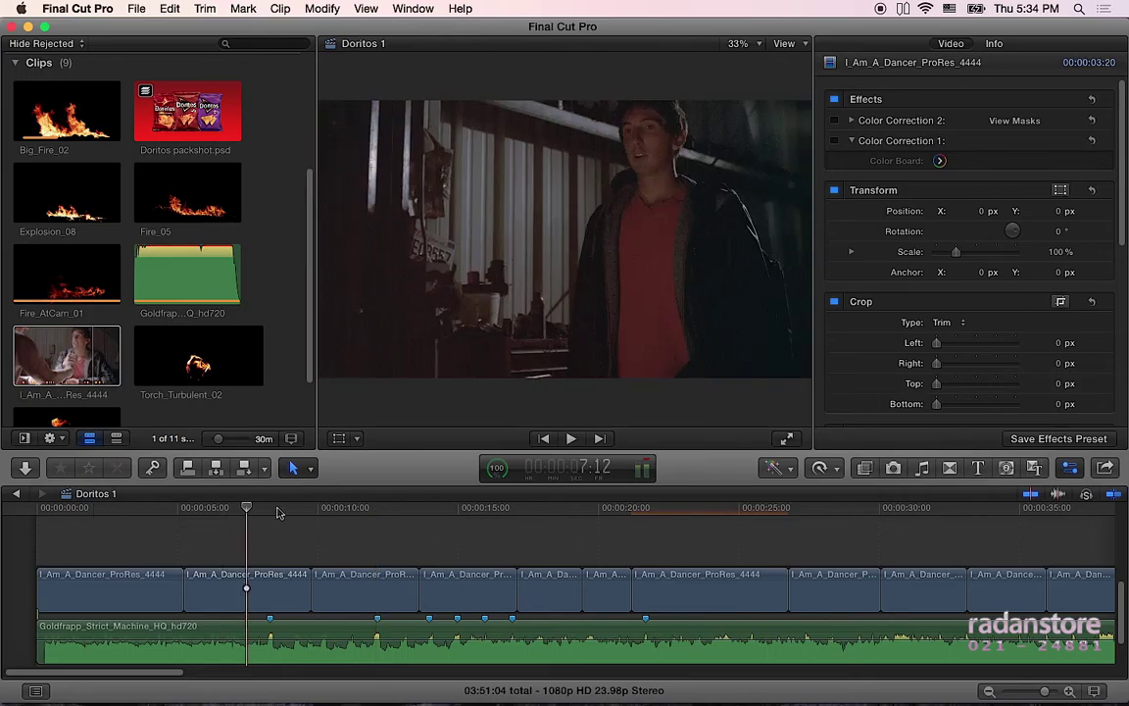
left_click(269, 512)
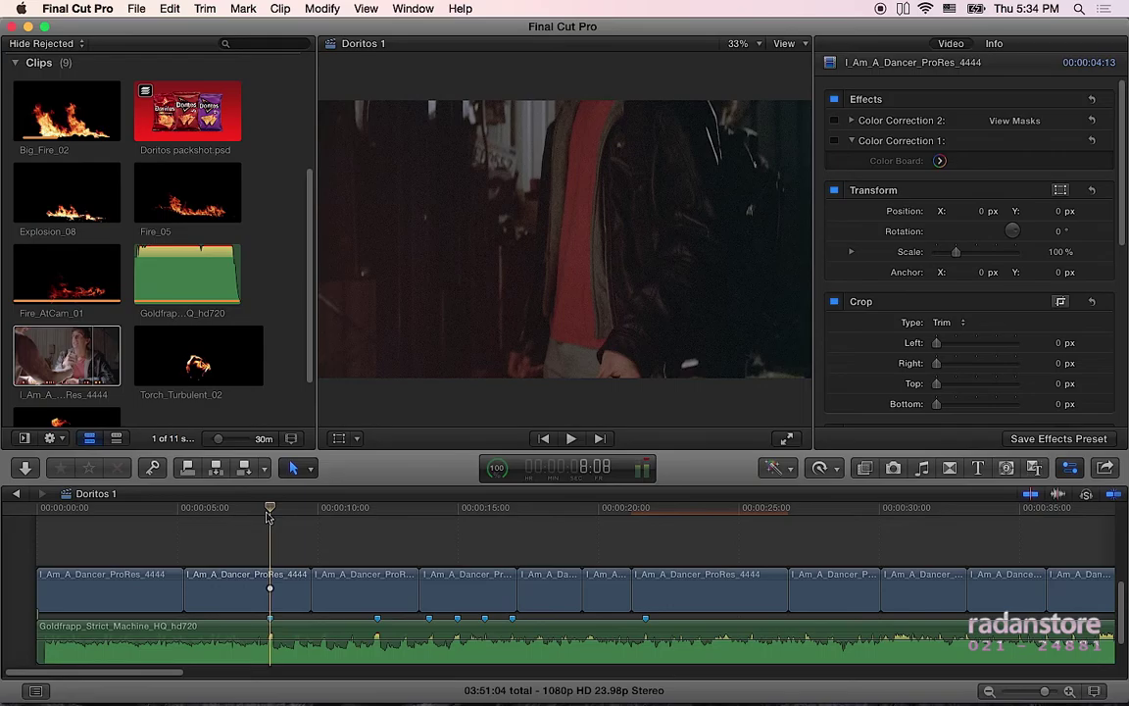
key("Right")
key("Right")
key("Right")
key("Right")
key("Right")
key("Right")
key("Right")
key("Right")
key("Right")
key("Right")
key("Right")
key("Right")
key("Right")
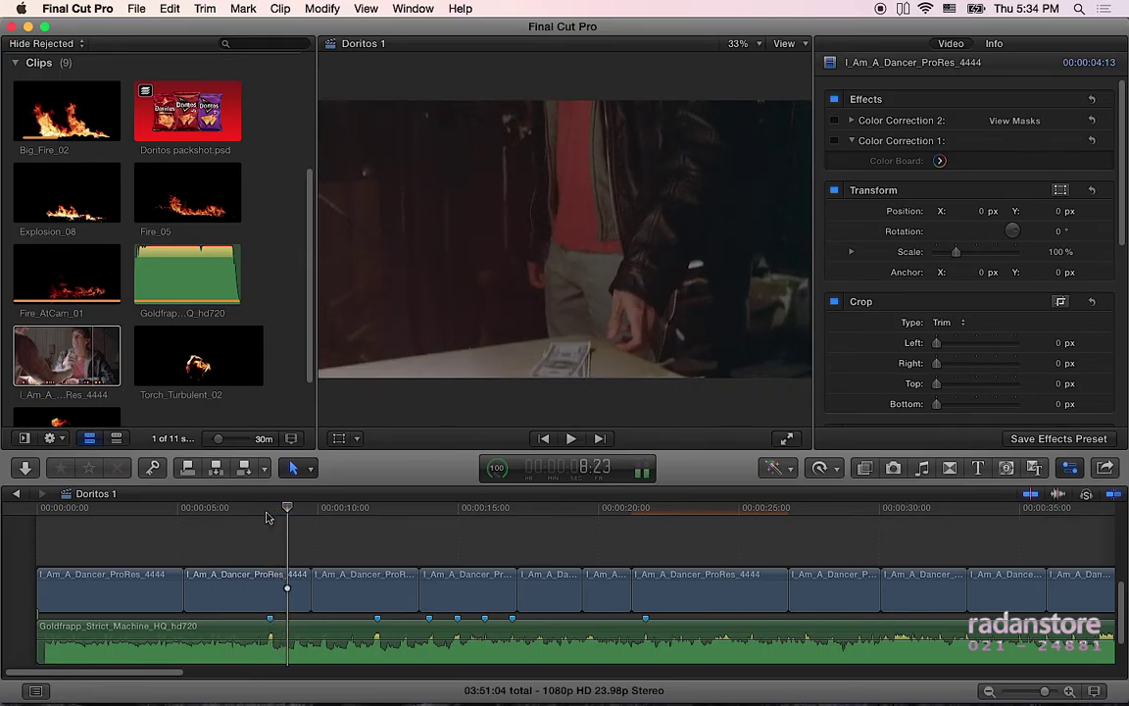
key("Right")
key("Right")
key("Left")
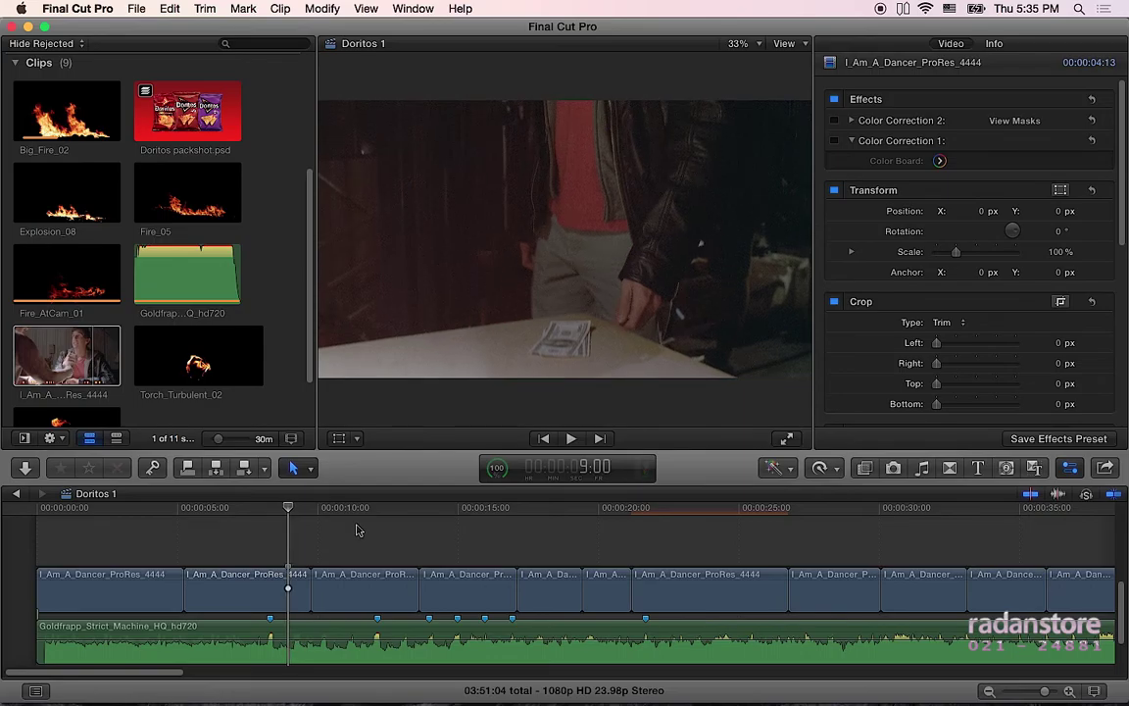
- Step frame by frame around 12:20 in the third dancer clip, ending at 12:21
left_click(393, 521)
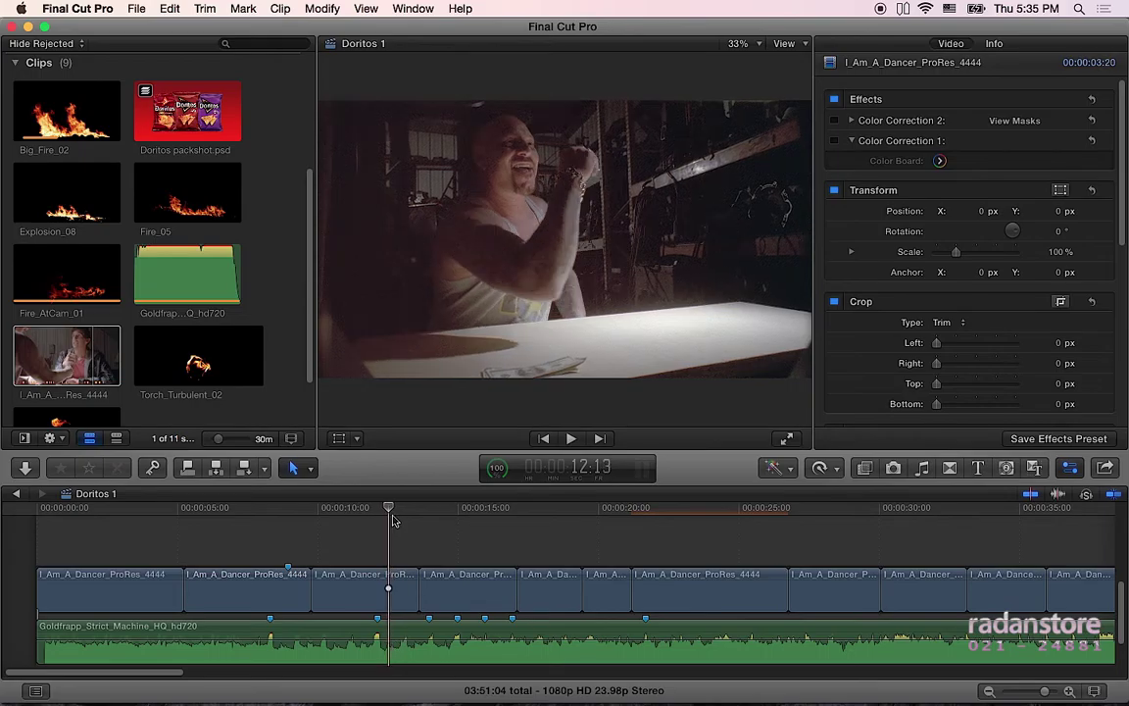
key("Left")
key("Left")
key("Left")
key("Right")
key("Right")
key("Right")
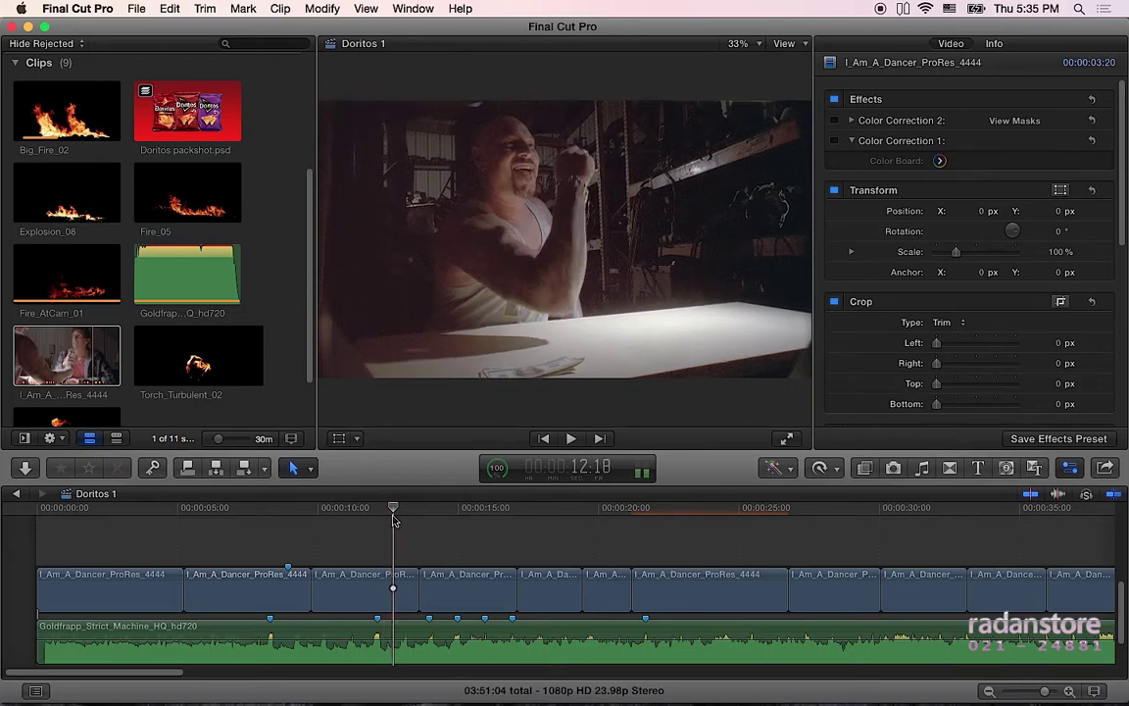
key("Right")
key("Right")
key("Right")
key("Left")
key("Right")
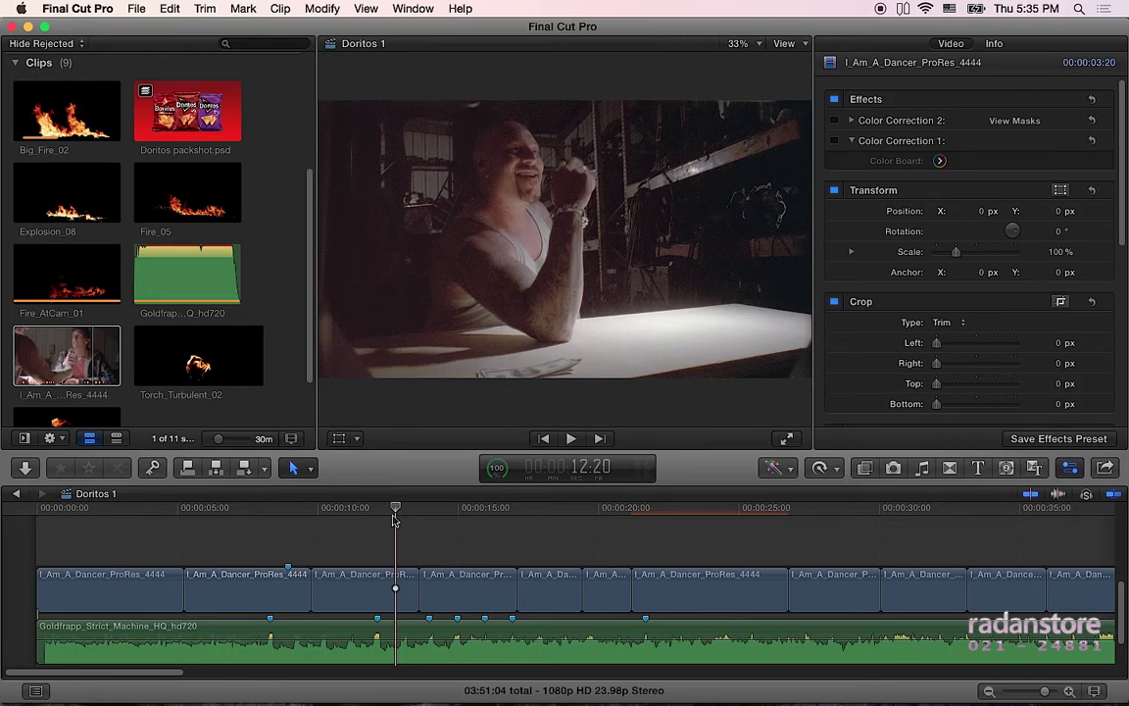
key("Left")
key("Right")
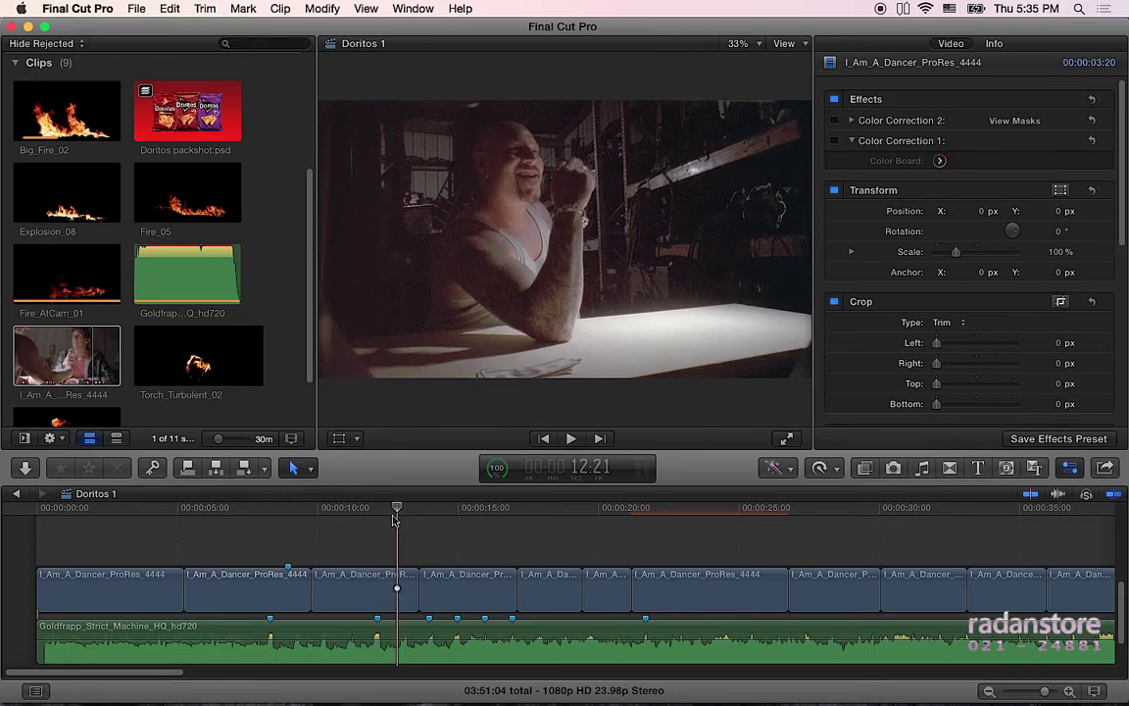
key("Right")
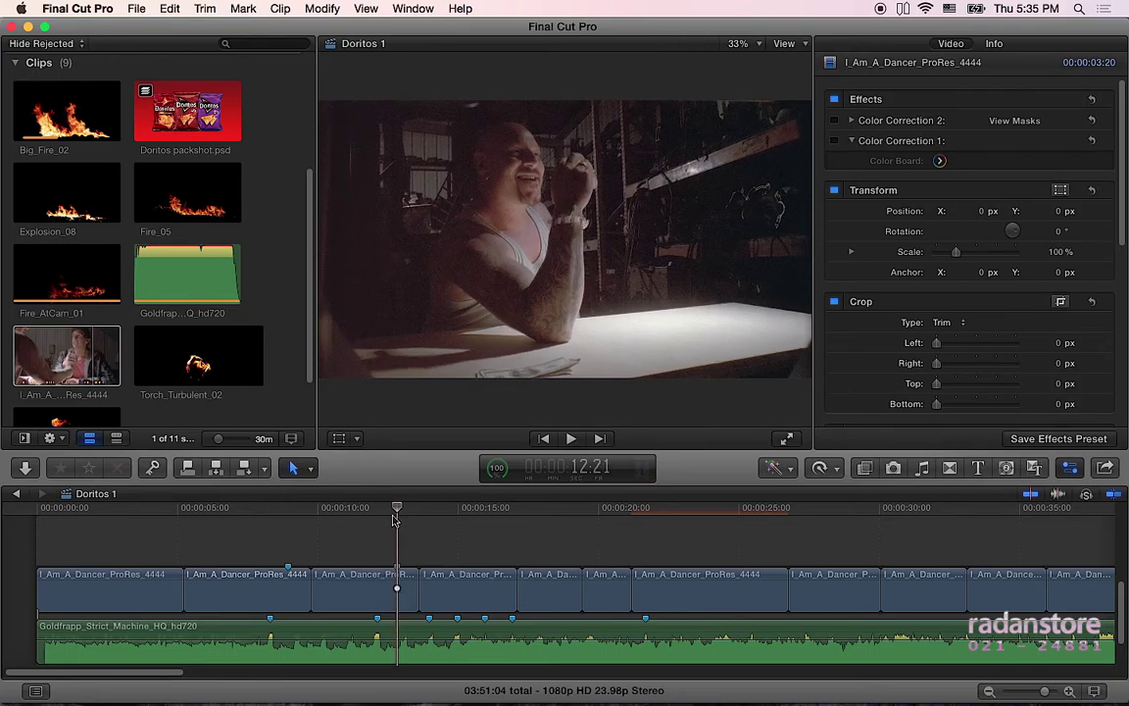
- Play the sequence from 7:03, then select the second dancer clip and switch to the Trim tool
left_click(251, 529)
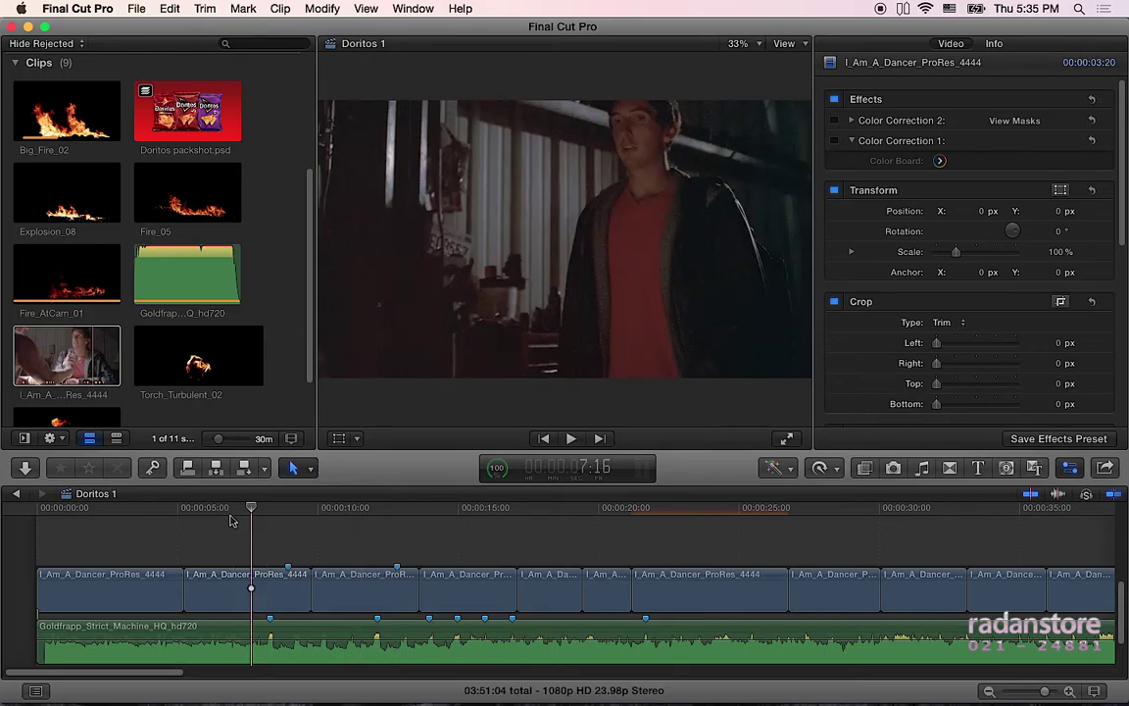
left_click(231, 519)
left_click(236, 517)
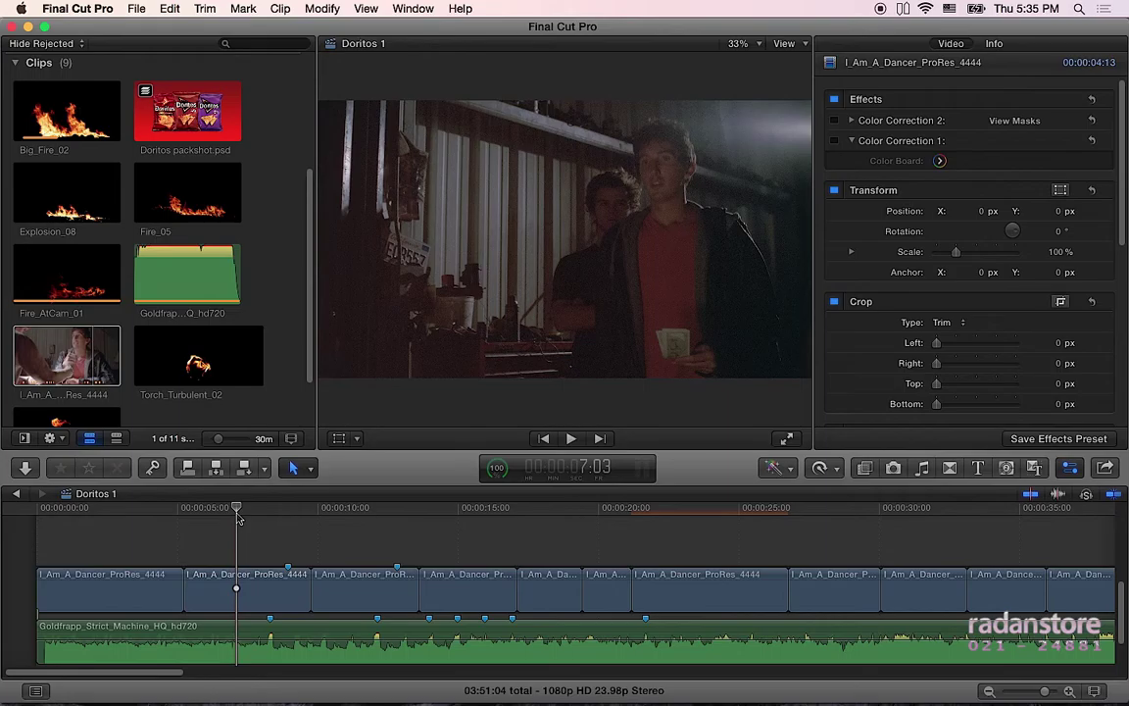
key("space")
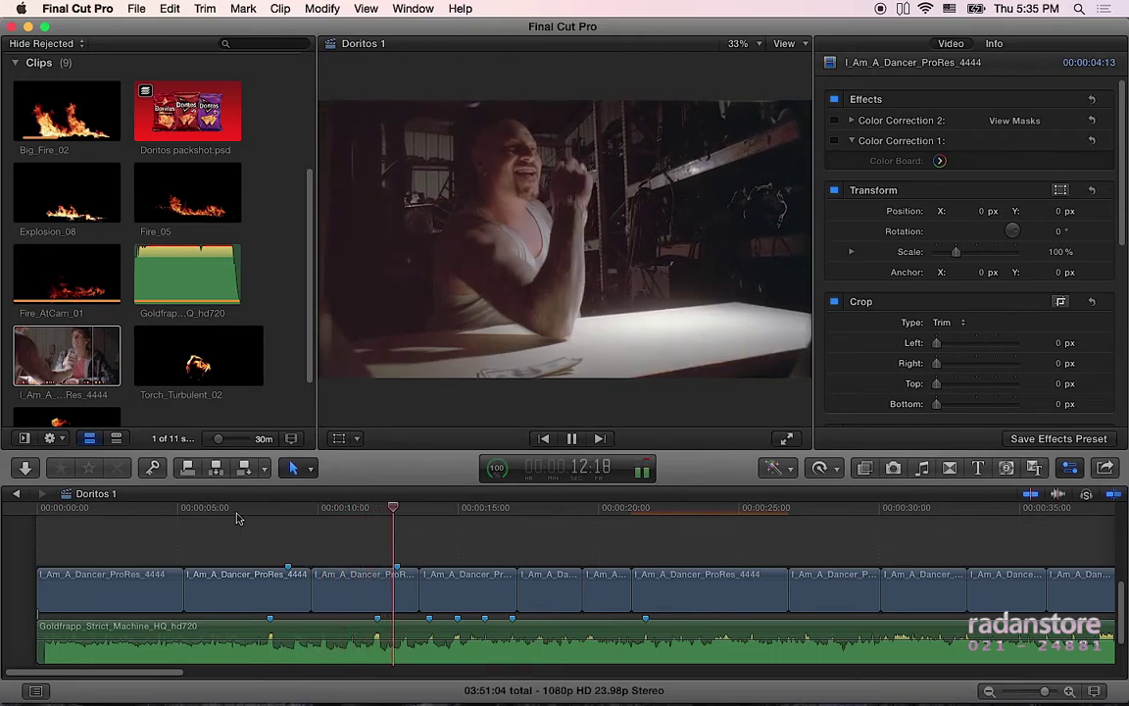
key("space")
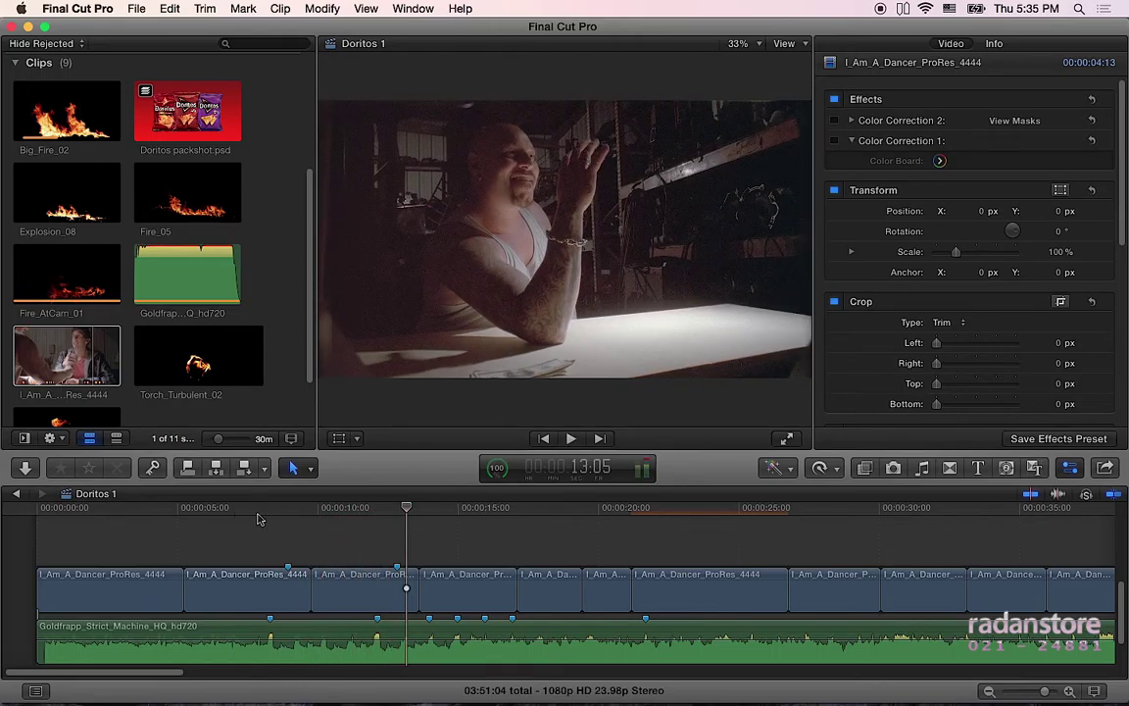
left_click(259, 518)
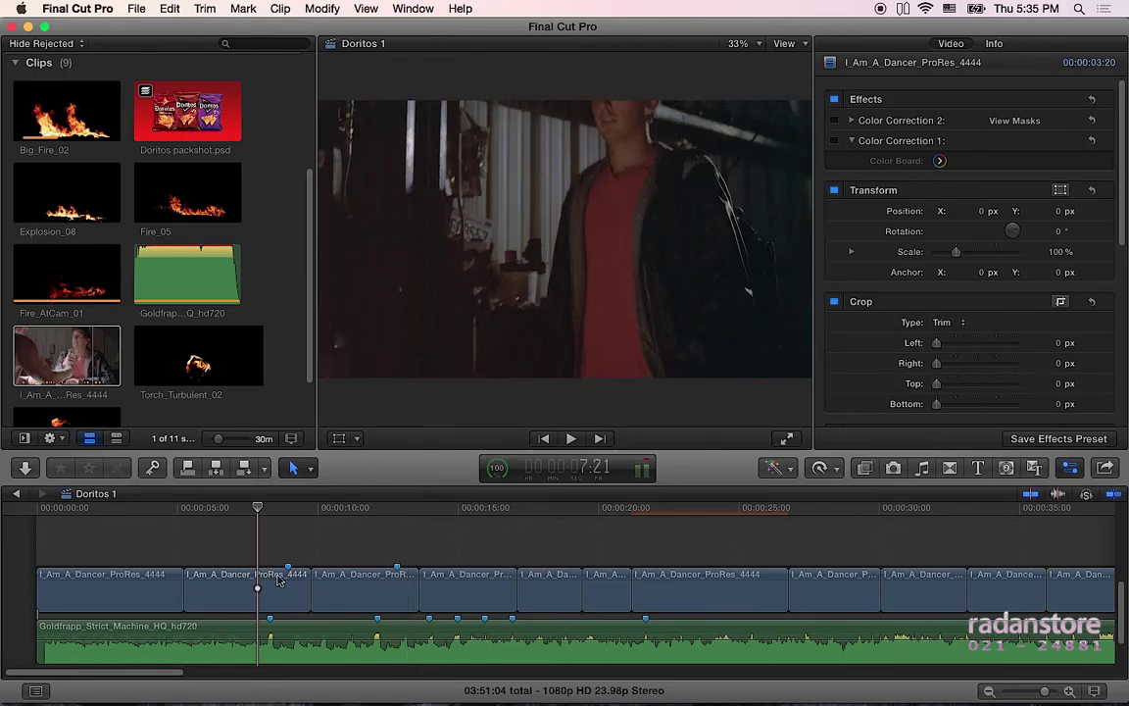
left_click(280, 580)
key("t")
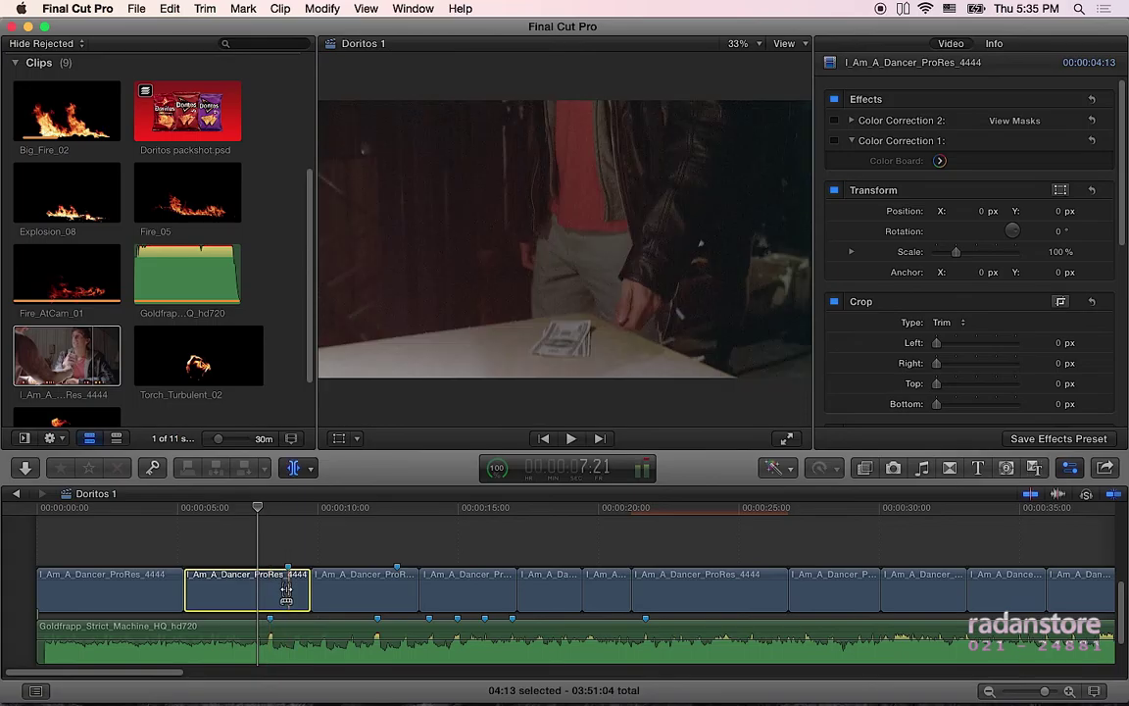
- Slip the second dancer clip's footage by -00:15 and play back the edit from about 4:21
key("super+shift+a")
left_click_drag(286, 590, 274, 592)
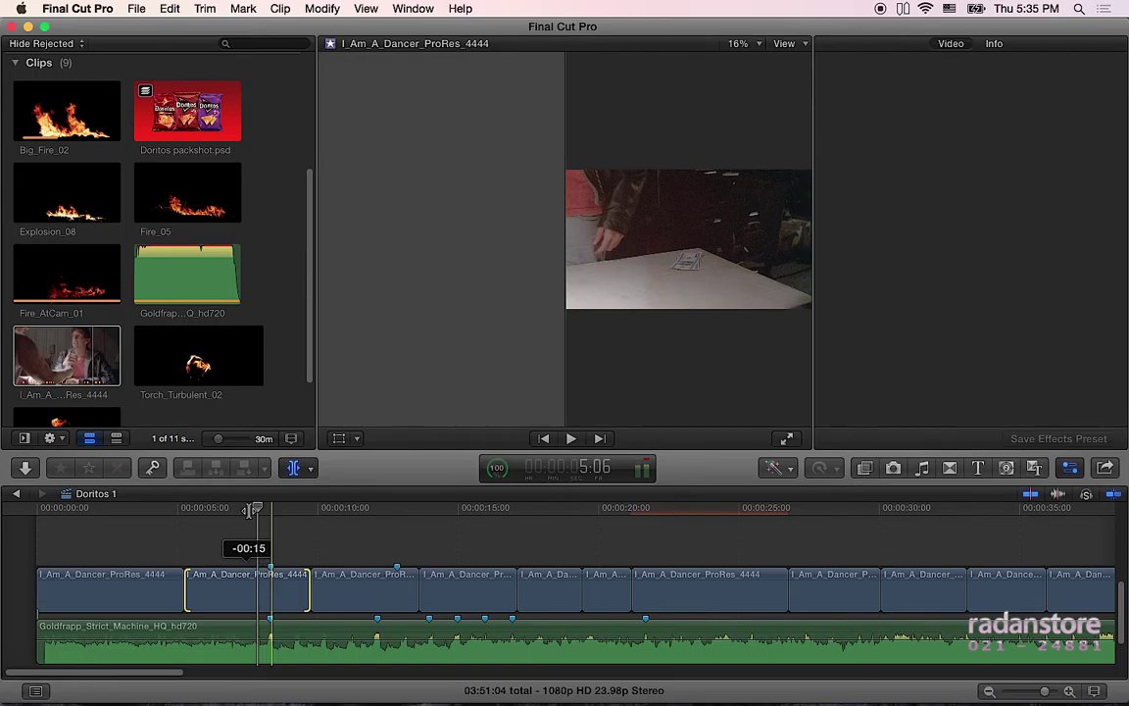
left_click_drag(251, 510, 253, 514)
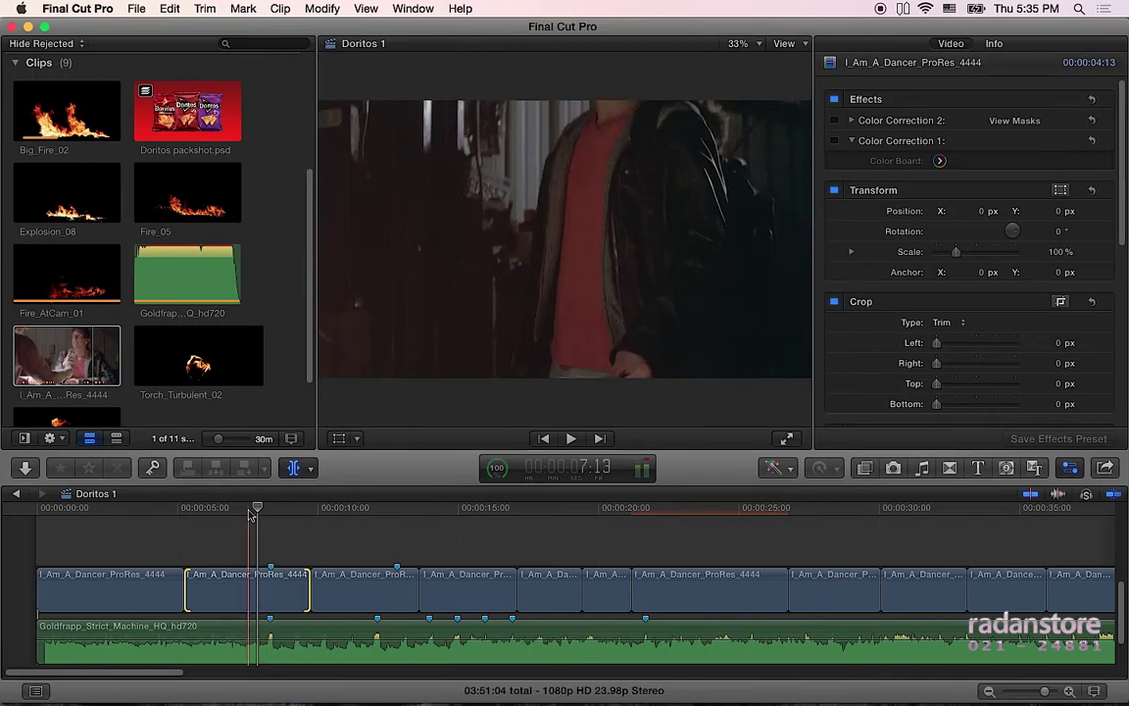
left_click_drag(237, 514, 171, 511)
key("space")
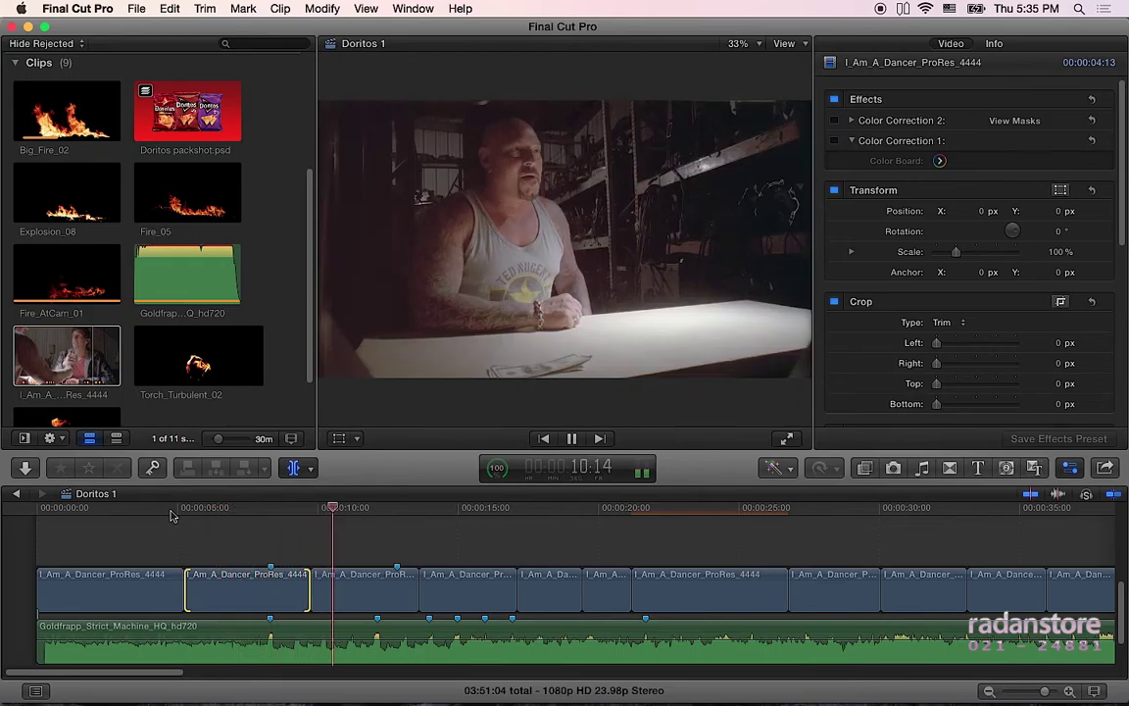
key("space")
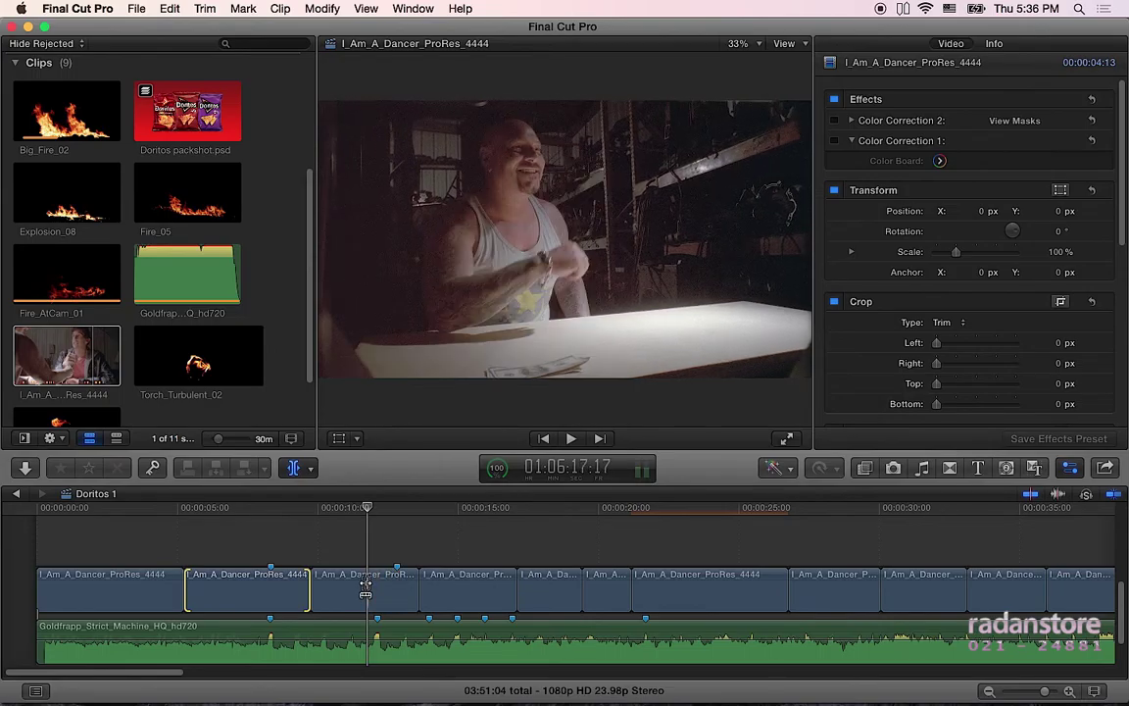
- Return to the Select tool and select the third dancer clip
left_click(293, 467)
left_click(319, 491)
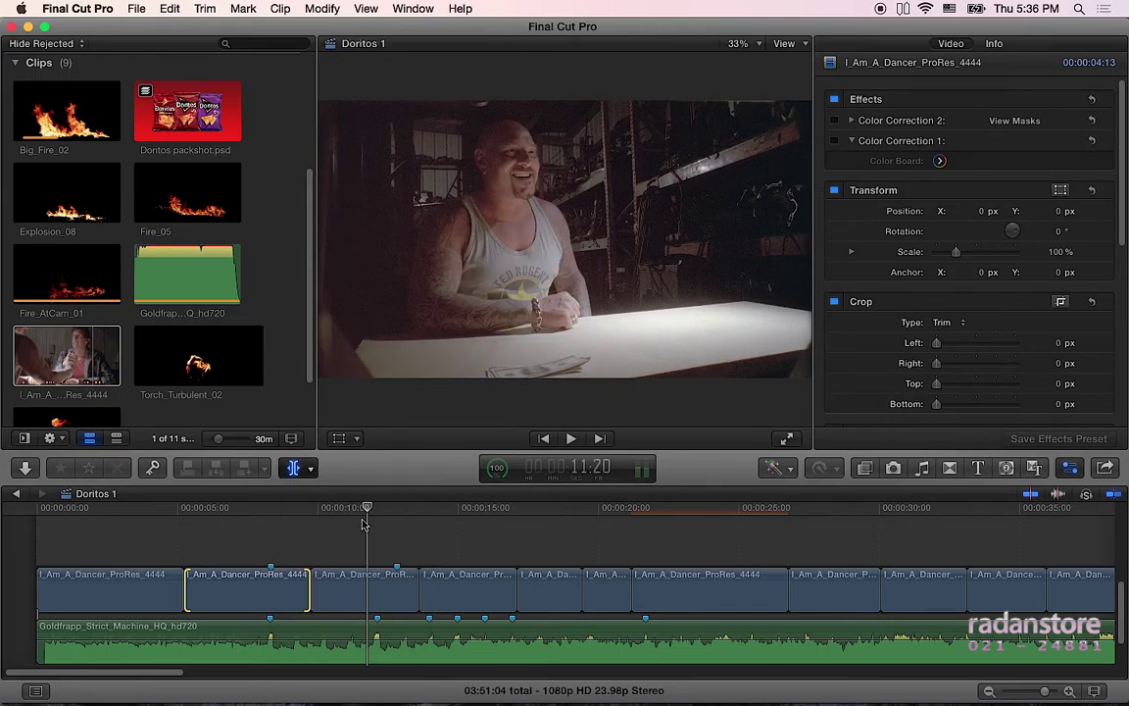
left_click(362, 583)
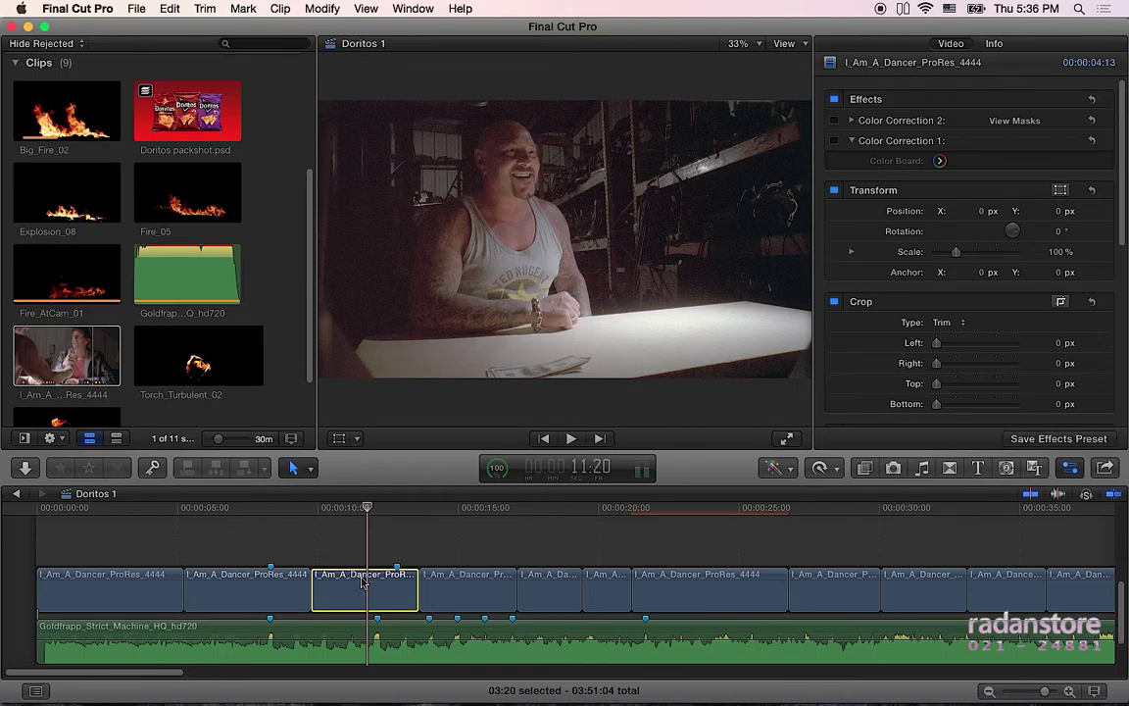
- Show the third clip's retime editor and zoom the timeline in around 12:12
key("super+r")
left_click(389, 508)
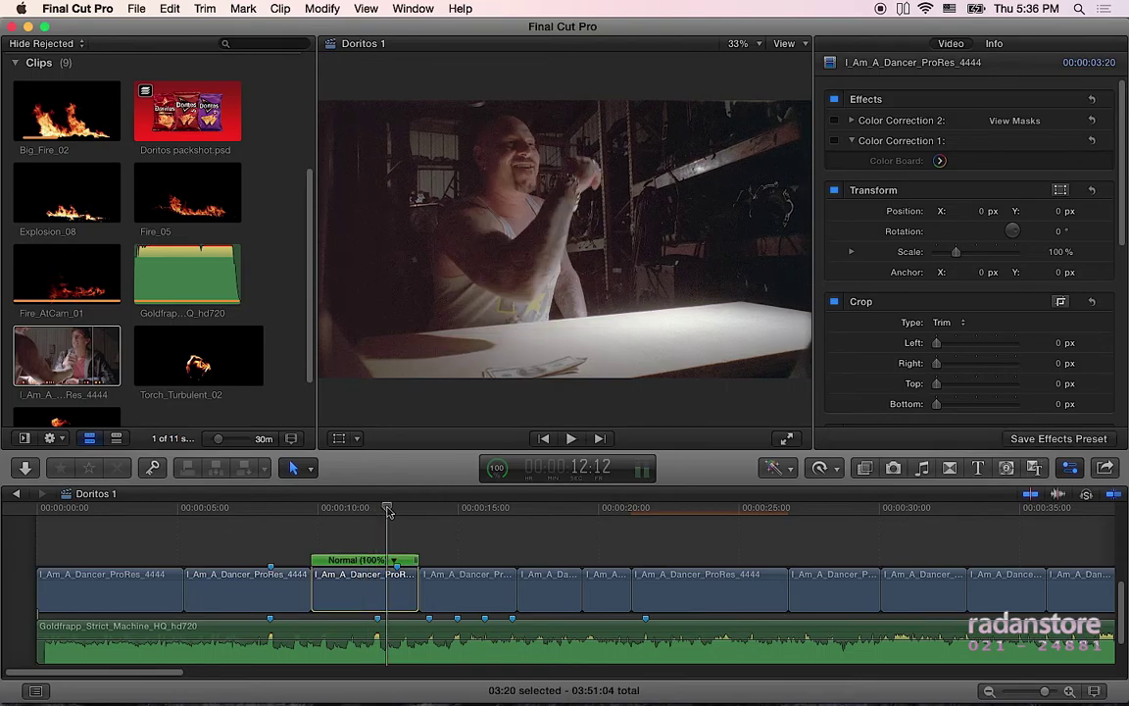
key("super+equal")
key("super+equal")
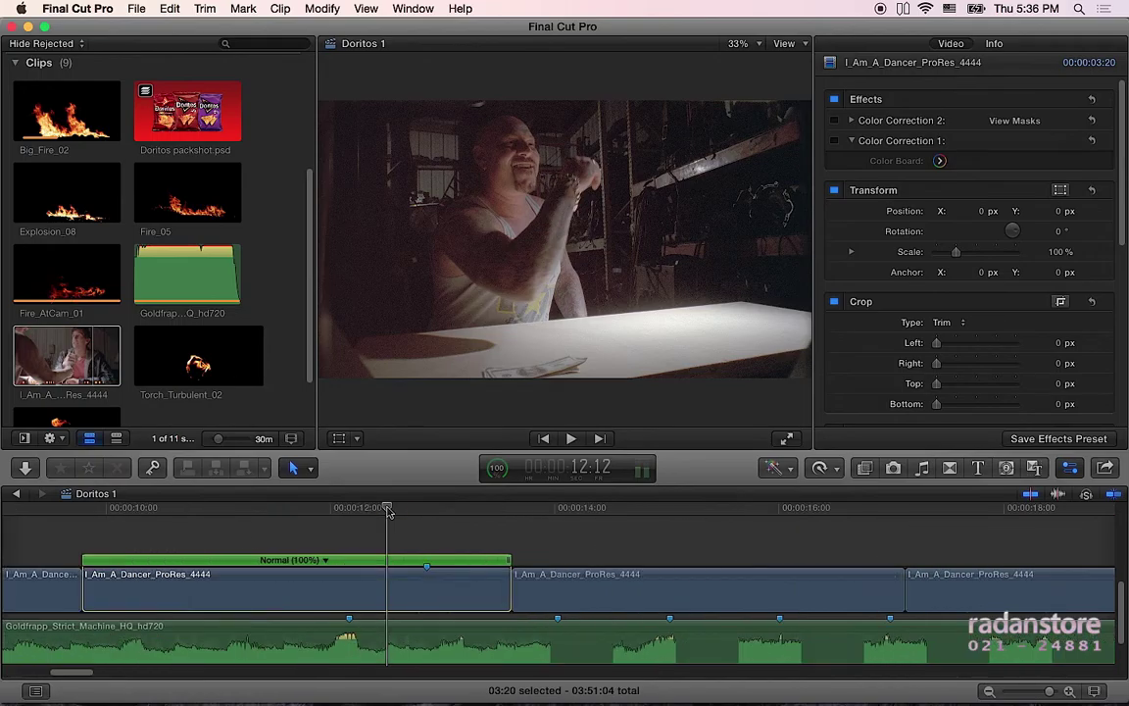
left_click_drag(388, 509, 385, 510)
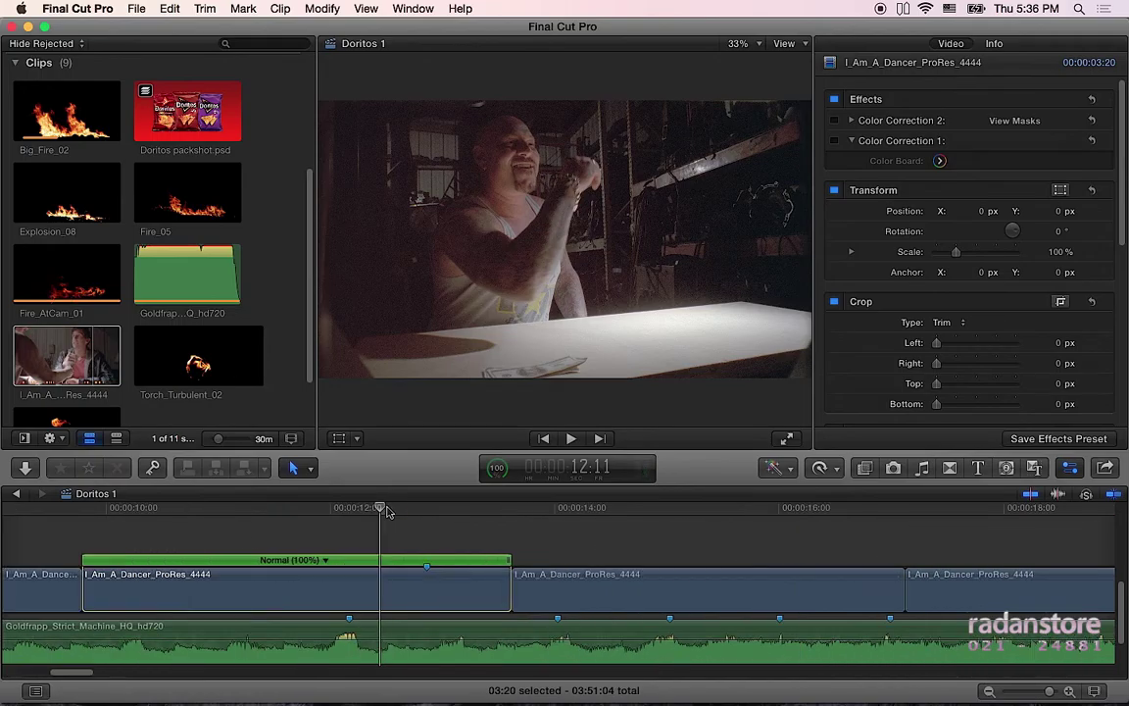
key("Left")
key("Right")
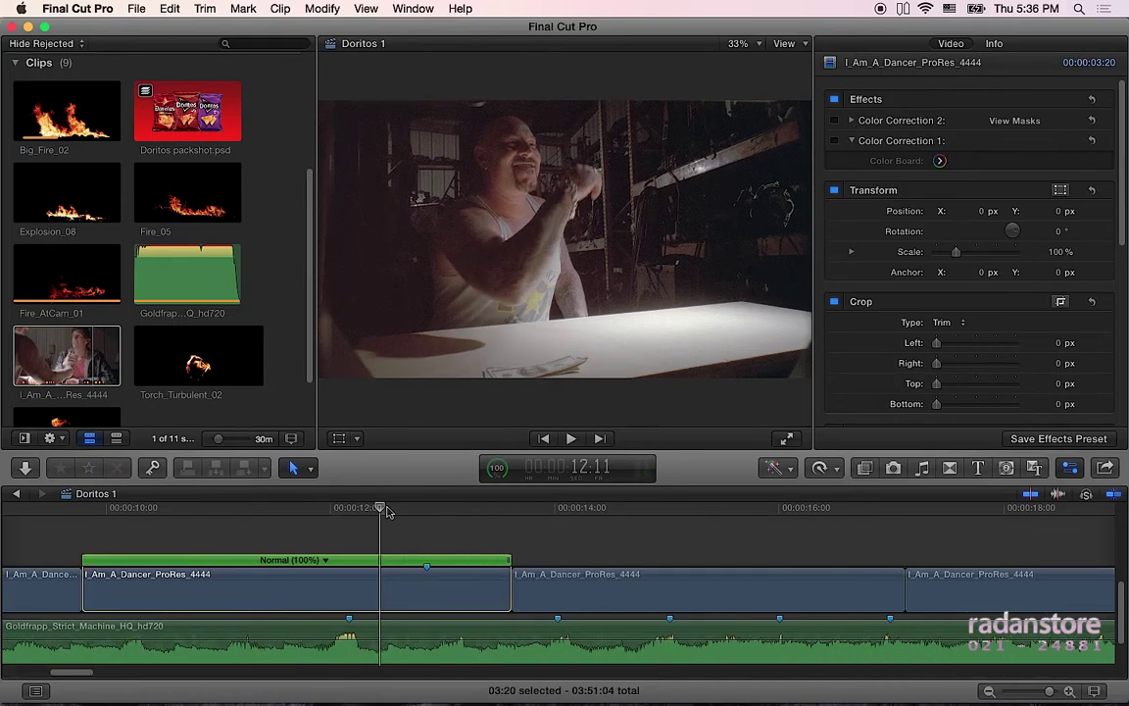
key("Right")
- Step the playhead to 12:07 and blade the clip's speed there
left_click(388, 508)
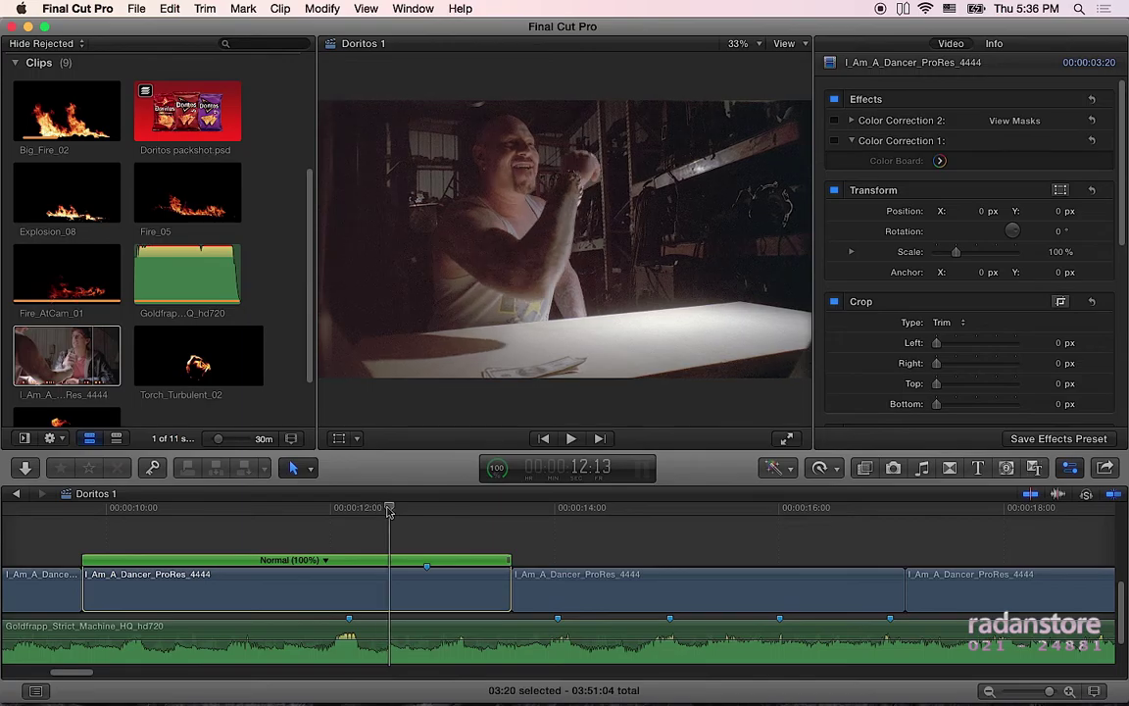
key("Right")
key("Right")
key("Right")
key("Right")
key("Right")
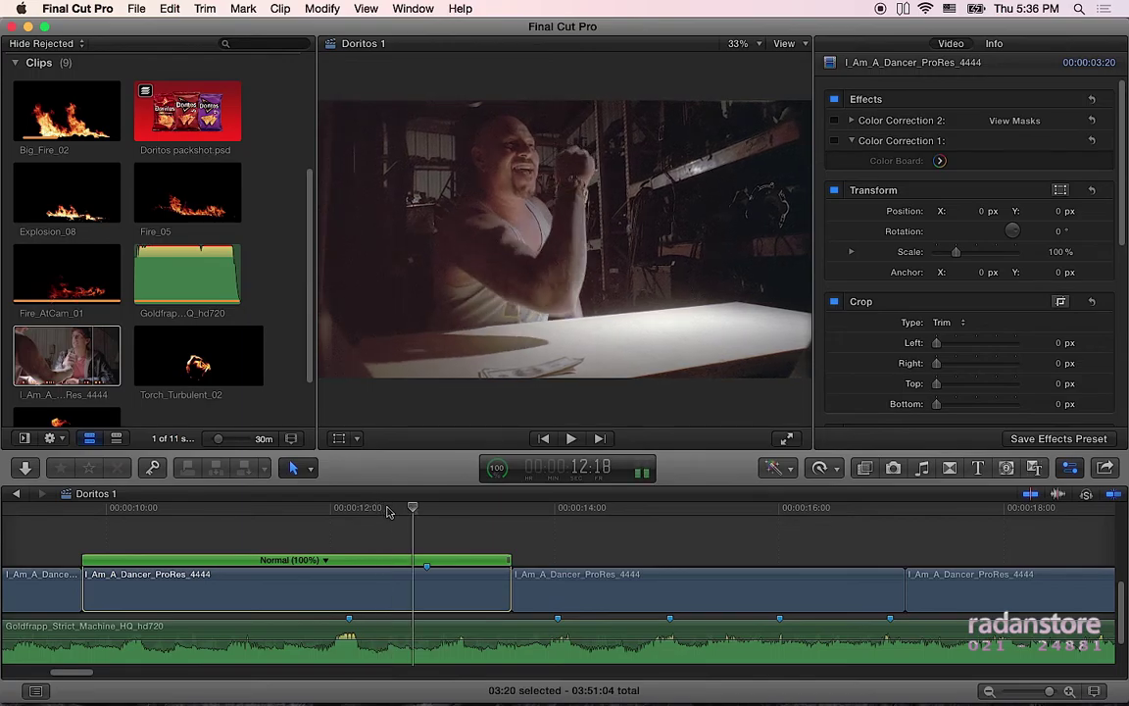
key("Right")
key("Right")
key("Right")
key("Right")
key("Right")
key("Right")
key("Right")
key("Right")
key("Right")
key("Right")
key("Right")
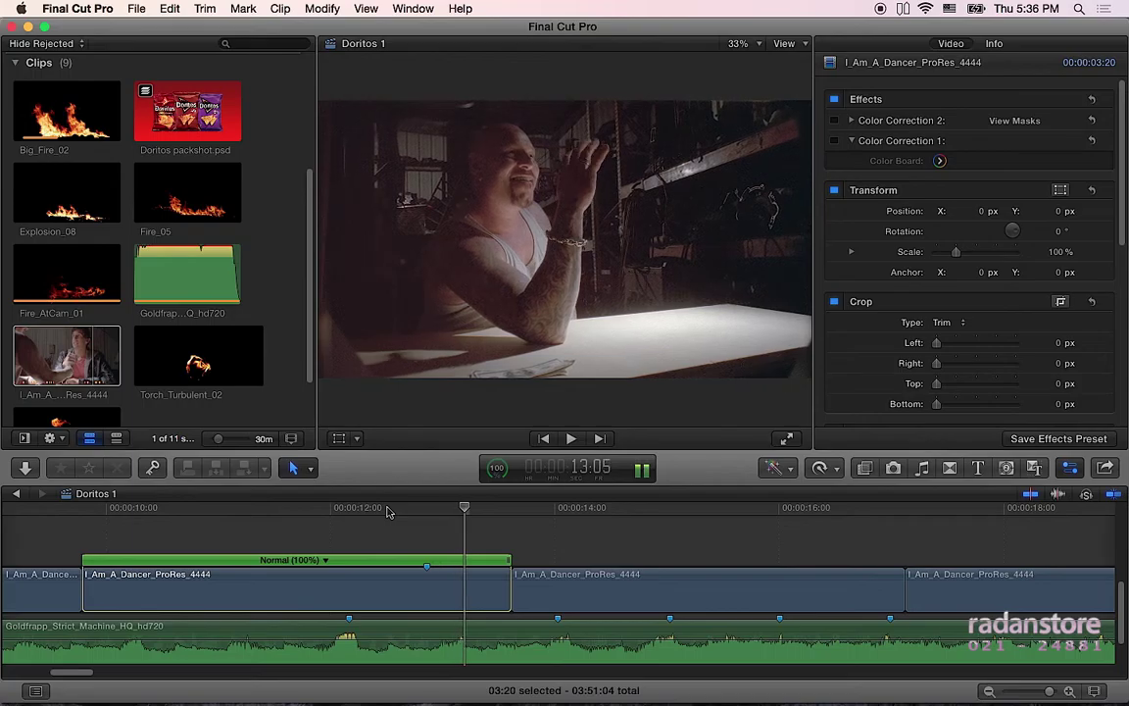
key("Left")
key("Left")
key("Left")
key("Left")
key("Left")
key("Left")
key("Left")
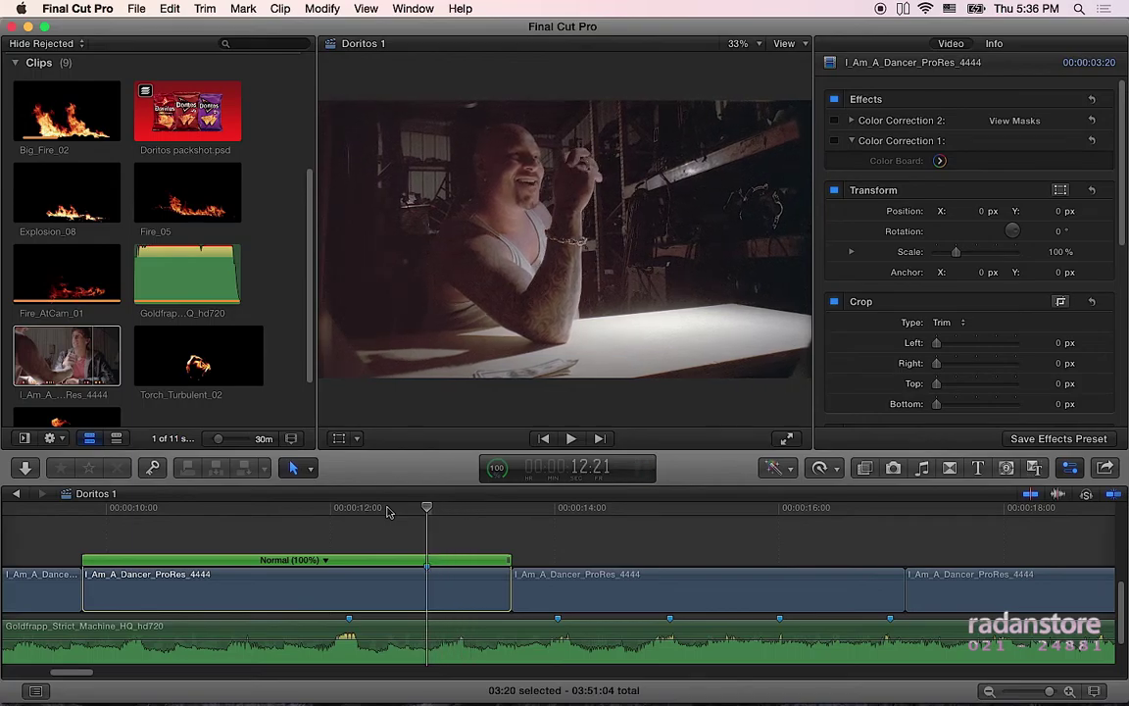
key("Left")
key("Left")
key("Left")
key("Left")
key("Left")
key("Left")
key("Left")
key("Left")
key("Right")
key("Right")
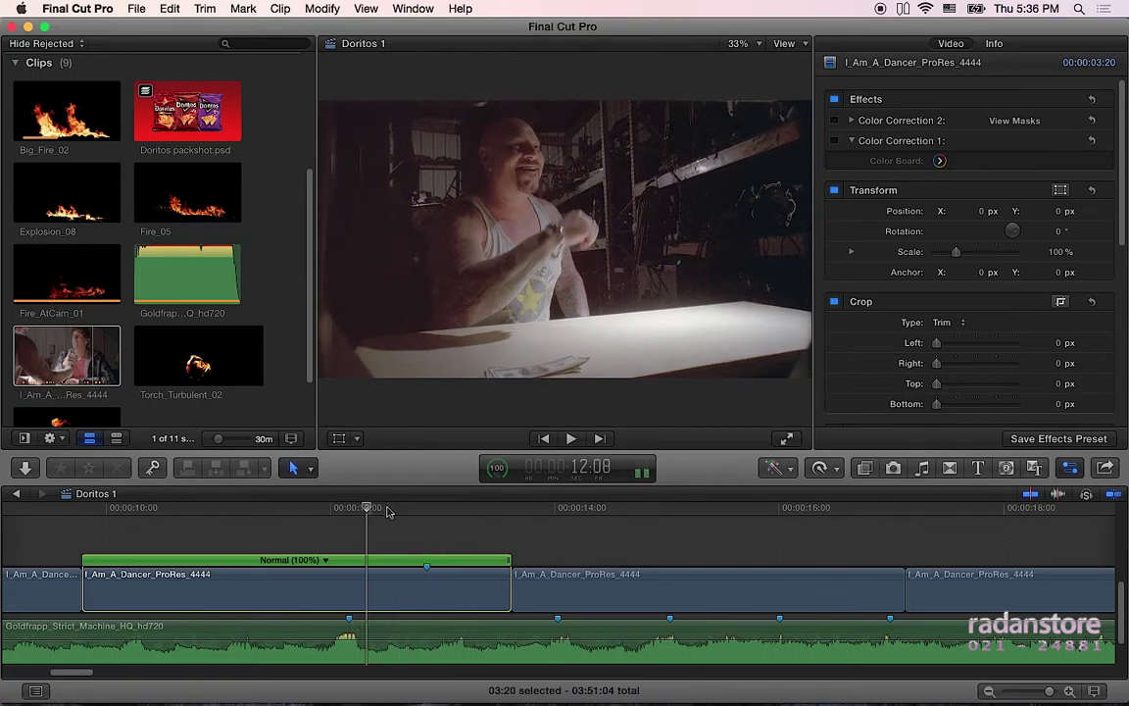
key("Right")
key("Right")
key("Left")
key("Left")
key("Right")
key("Right")
key("Left")
key("Left")
key("Left")
key("Right")
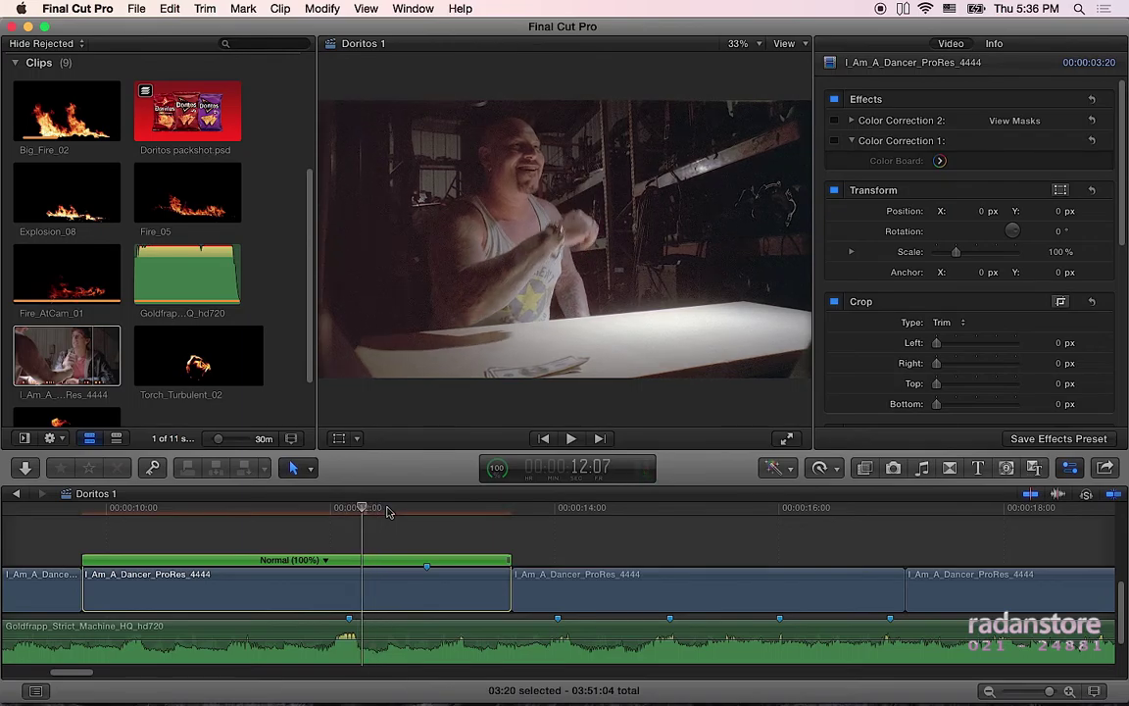
key("shift+b")
- Scan with J and L to 10:20 and blade the first speed segment there
key("j")
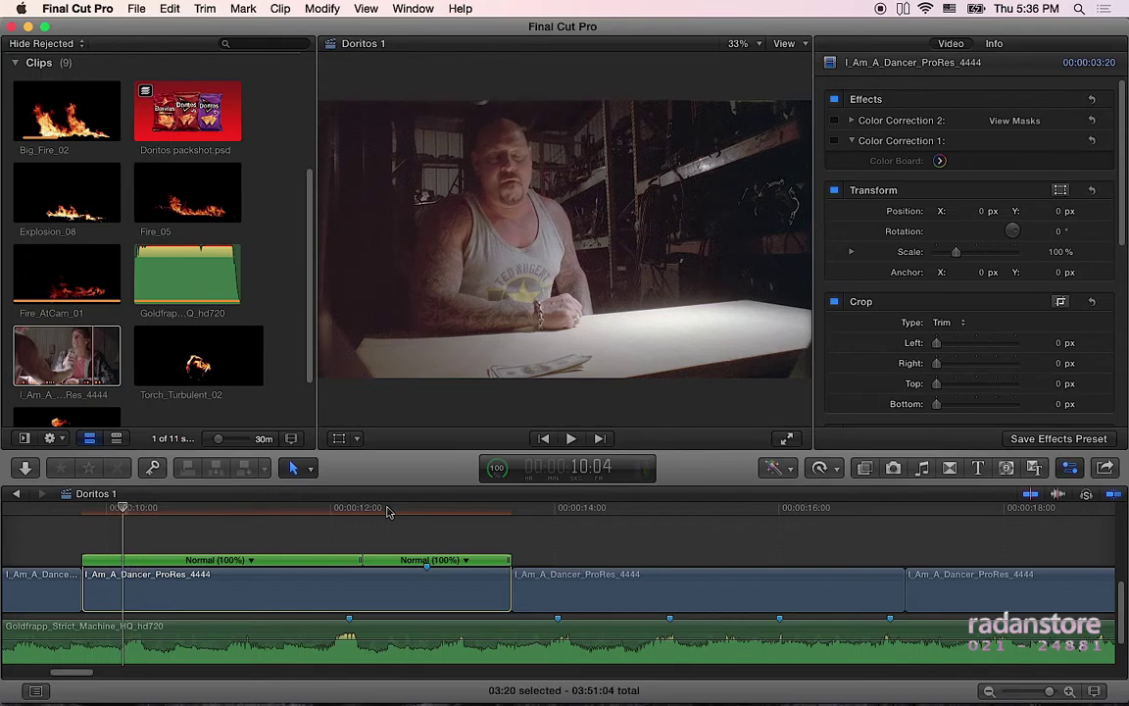
key("l")
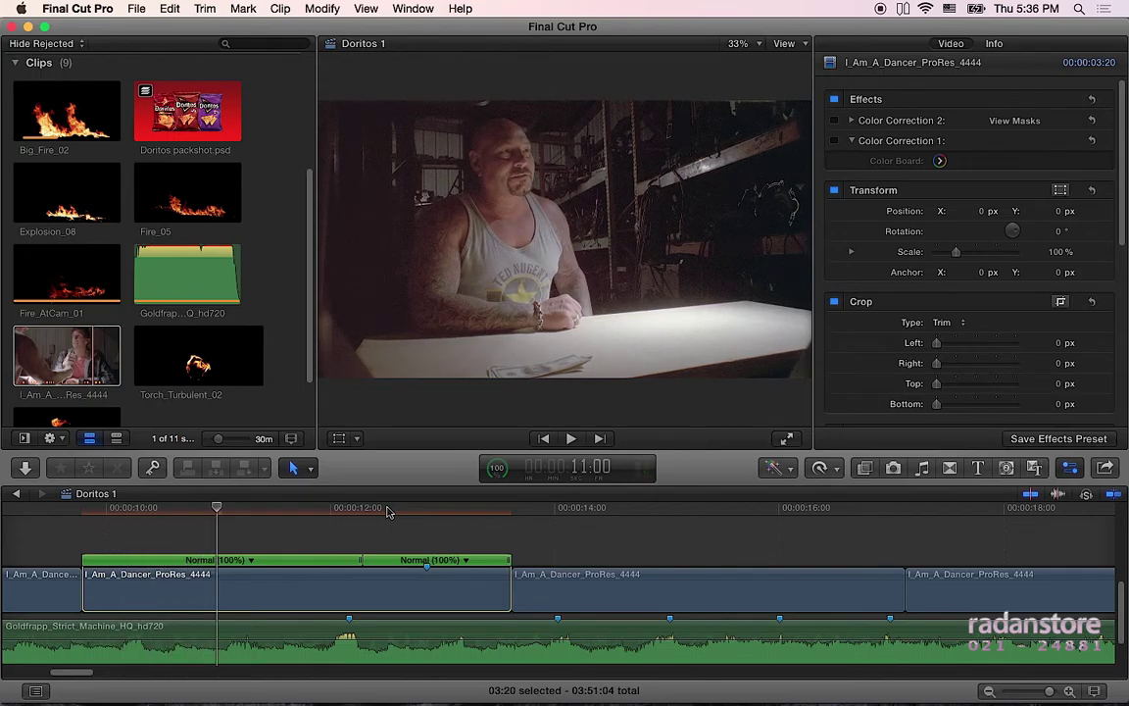
key("j")
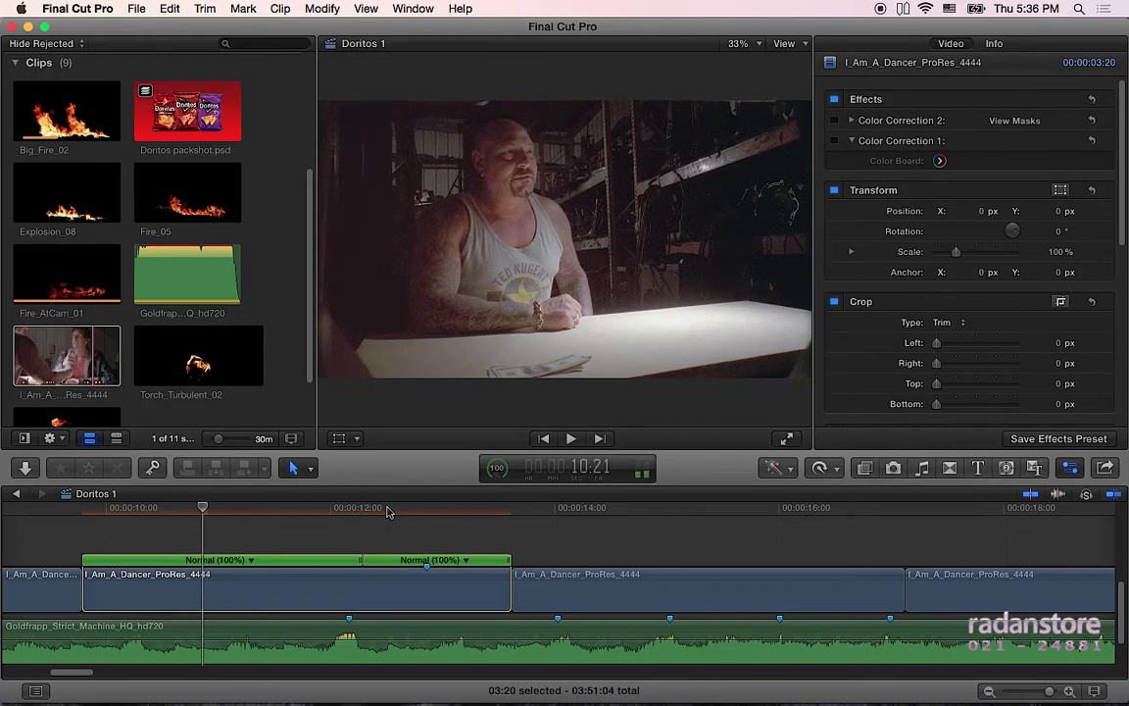
key("l")
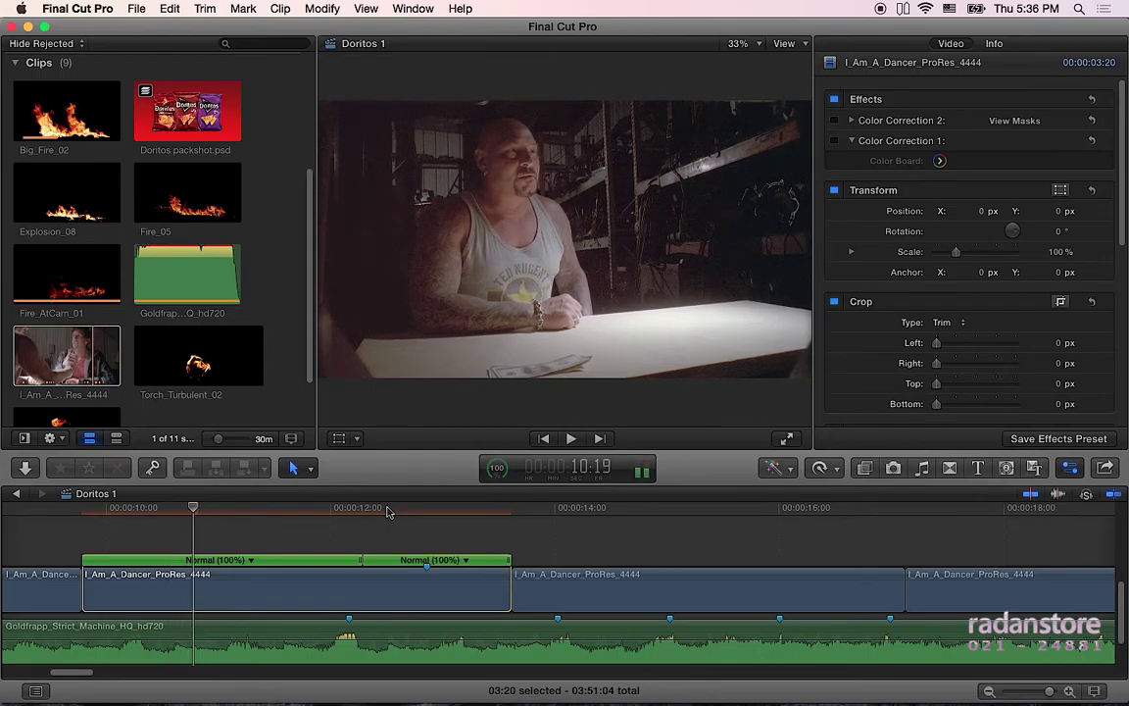
key("Left")
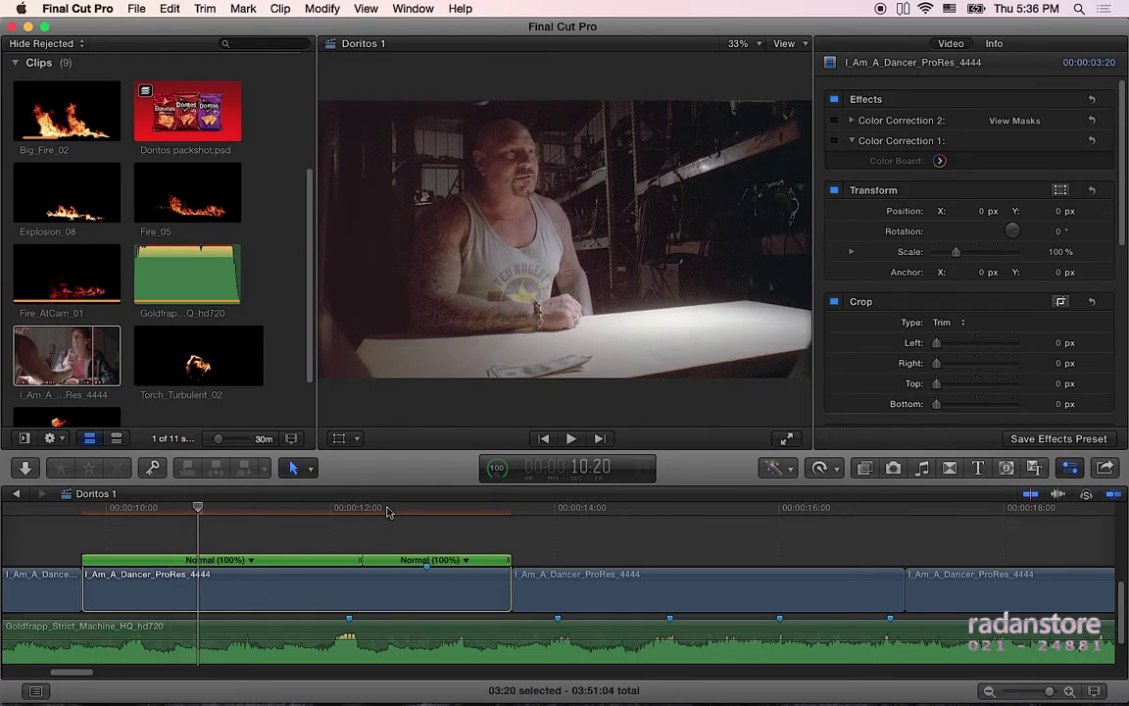
key("shift+b")
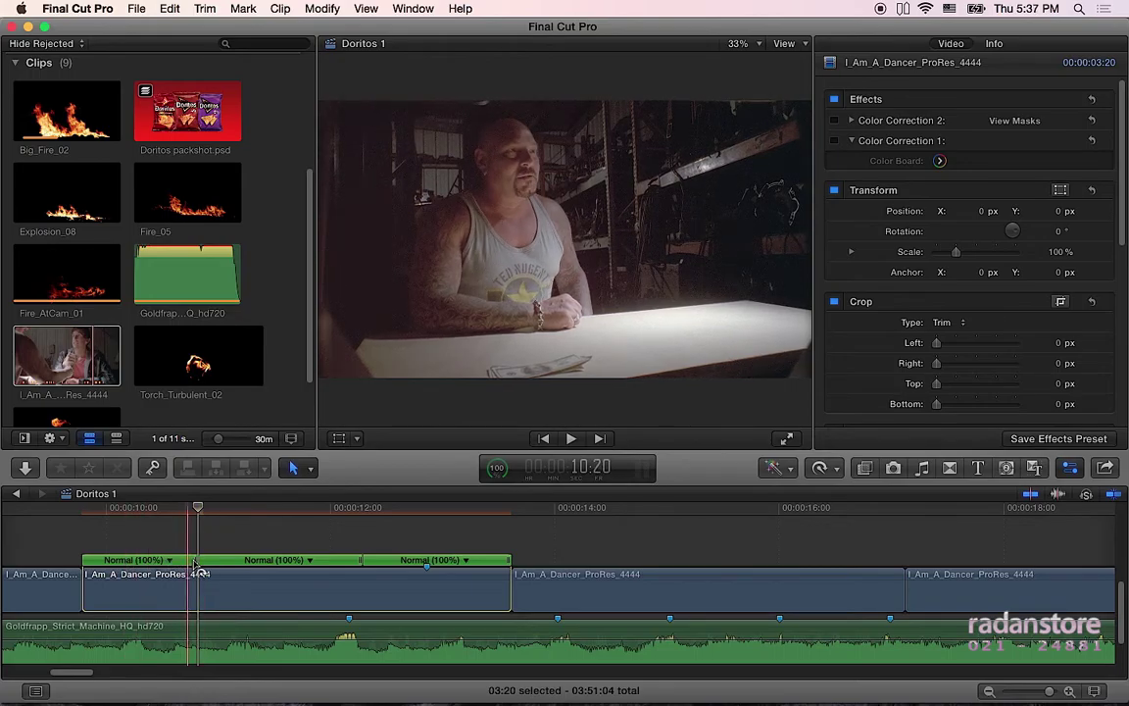
- Drag the segments' retime handles, setting the middle segment to Fast 140% and shortening the clip to 2:21
left_click_drag(196, 564, 206, 566)
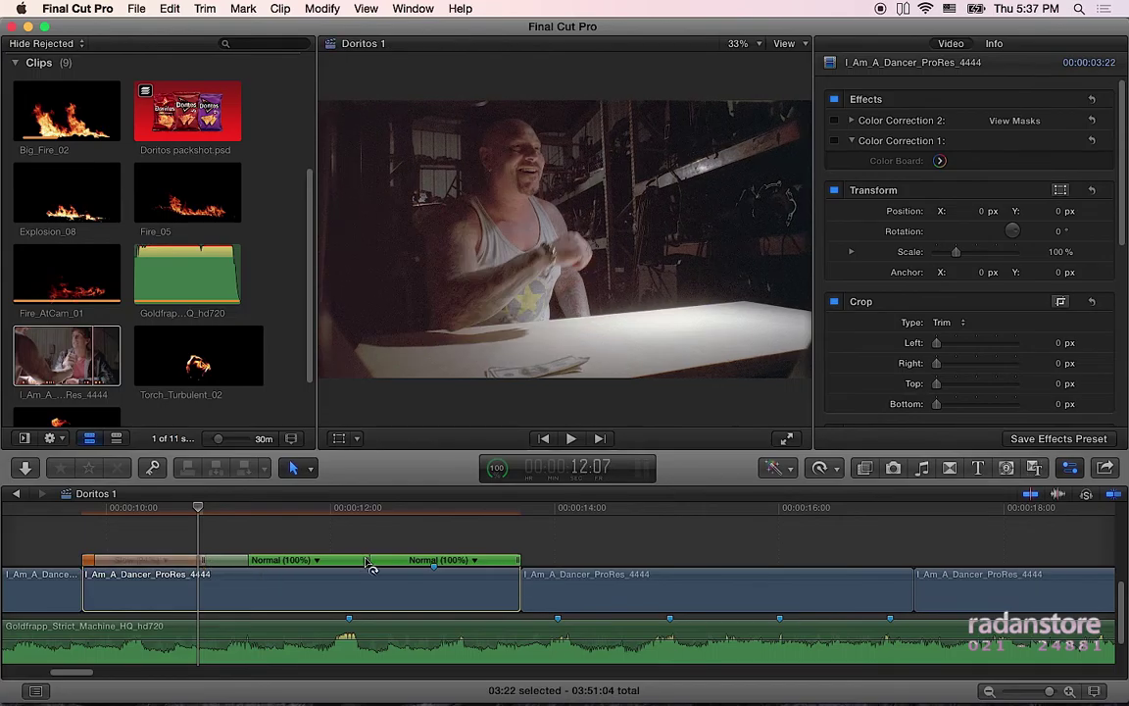
mouse_move(361, 564)
left_mouse_down()
mouse_move(313, 567)
mouse_move(337, 564)
left_mouse_up()
left_click_drag(482, 563, 440, 567)
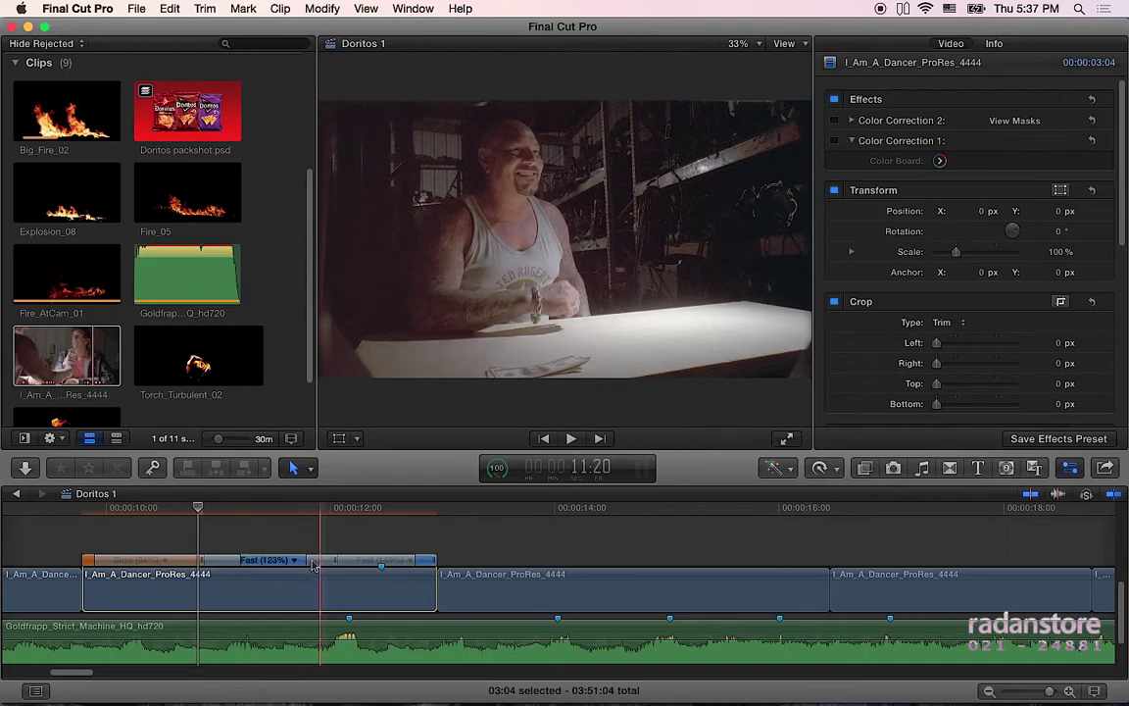
left_click_drag(327, 567, 226, 564)
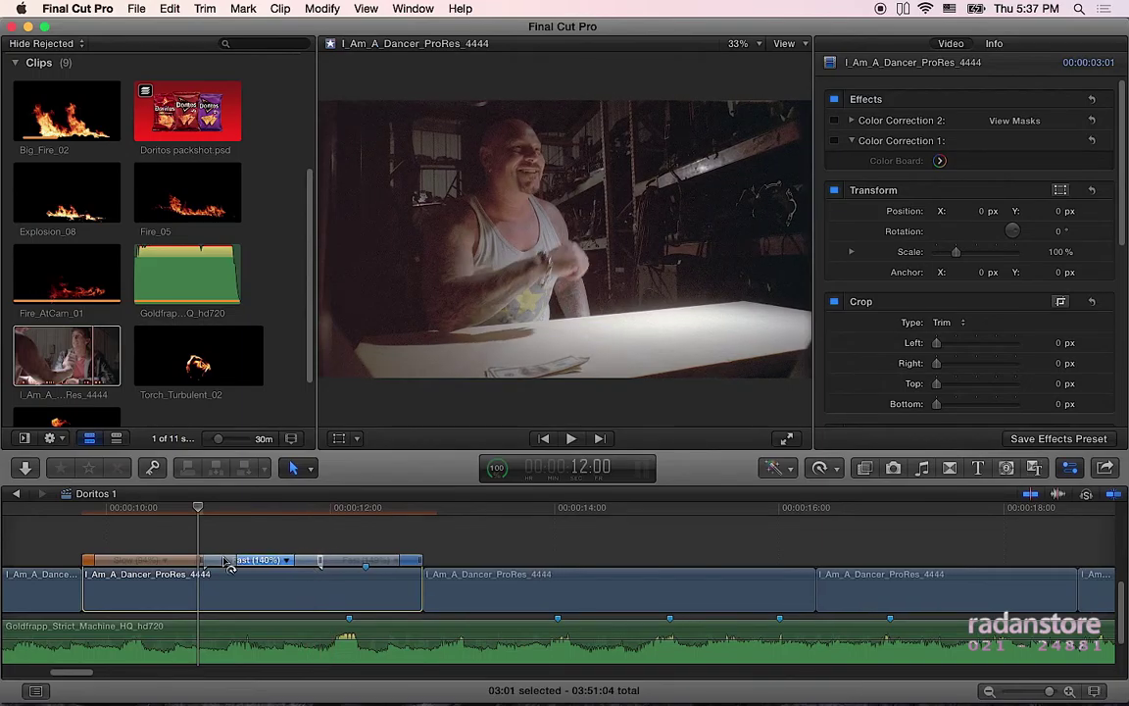
left_click_drag(191, 564, 185, 563)
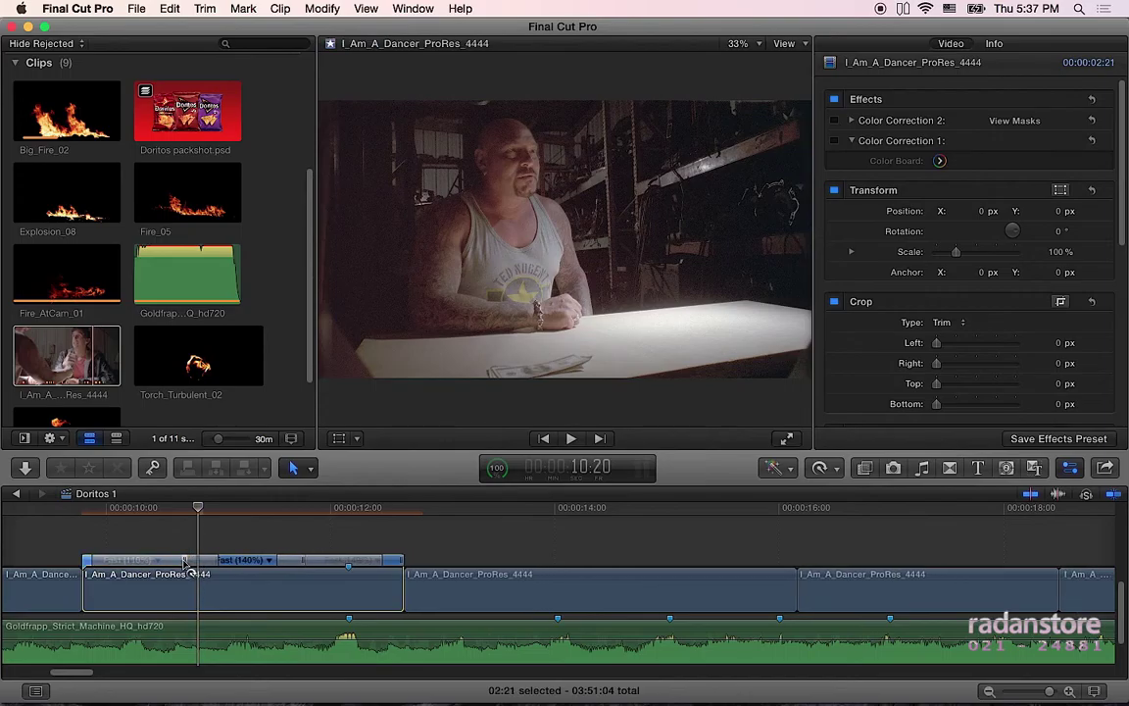
scroll(118, 539, "left", 1)
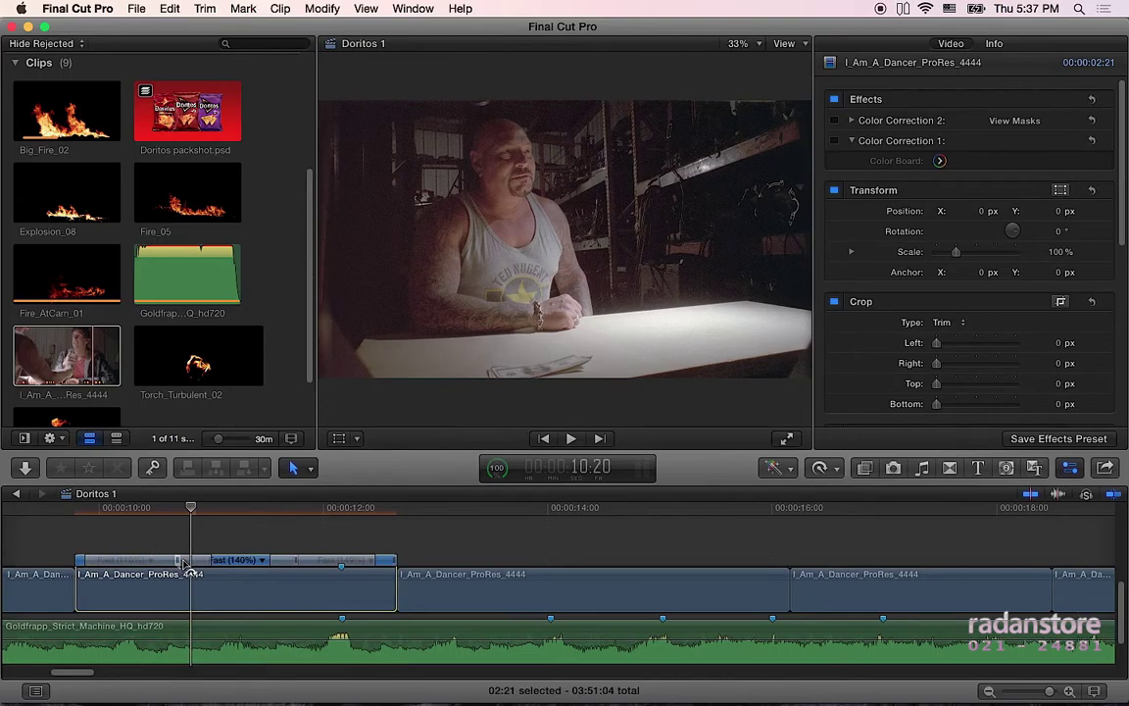
scroll(53, 521, "left", 3)
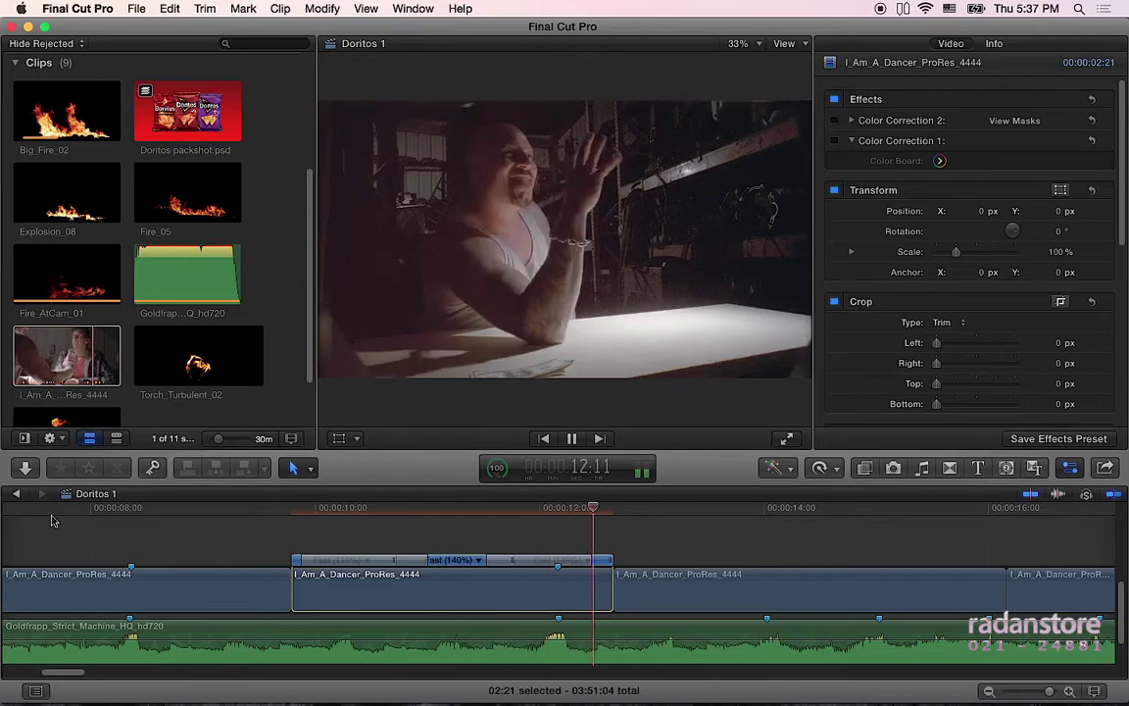
key("space")
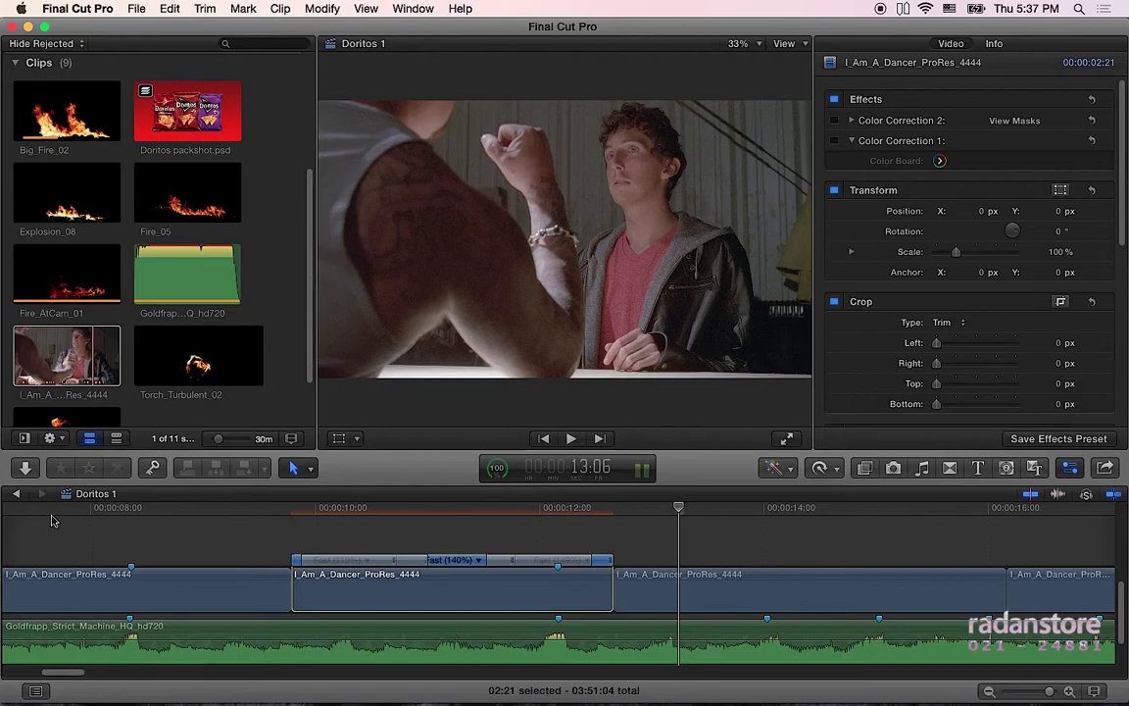
left_click(23, 516)
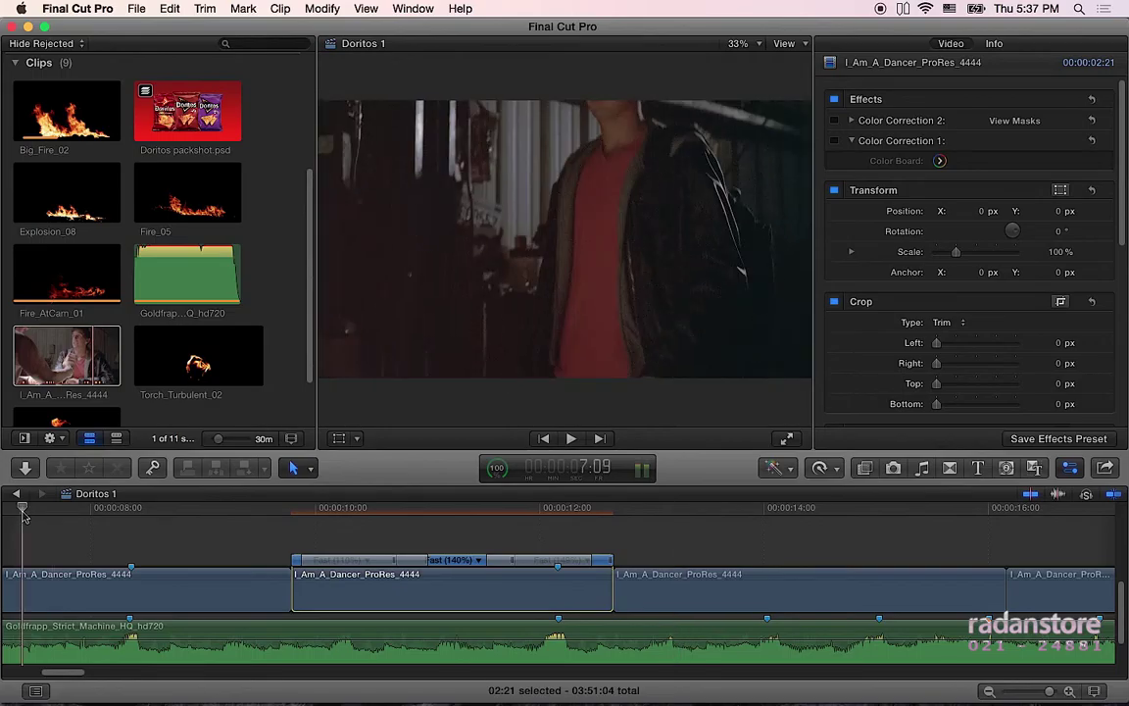
scroll(28, 520, "left", 3)
left_click(49, 522)
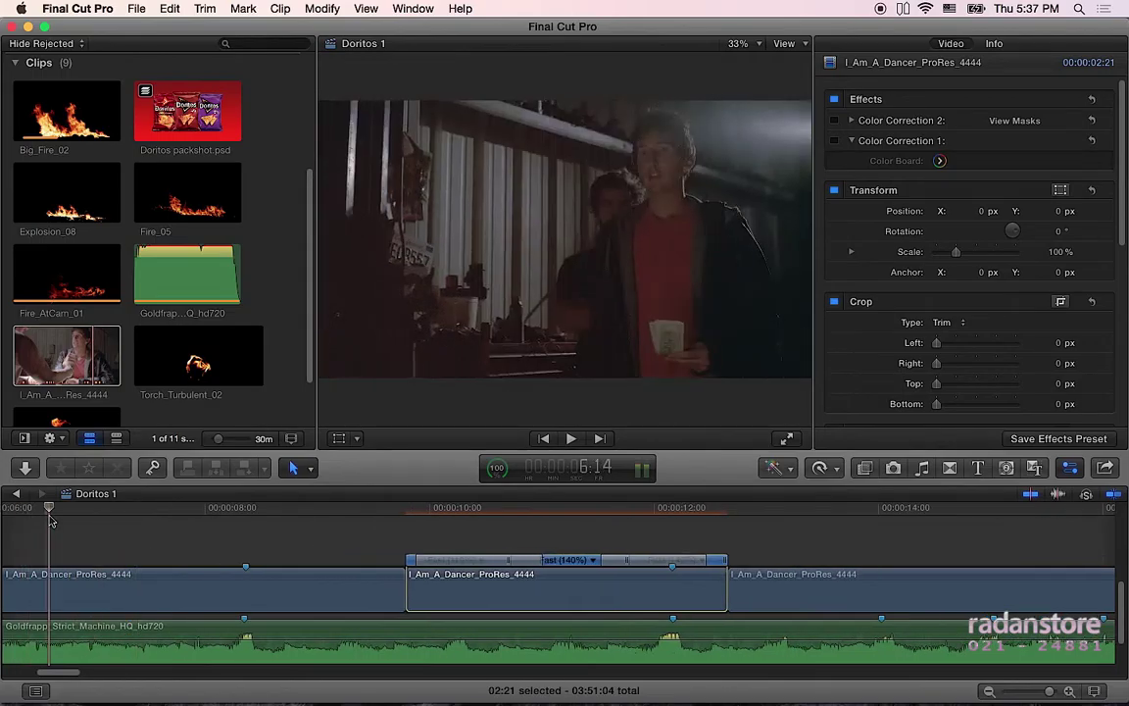
key("space")
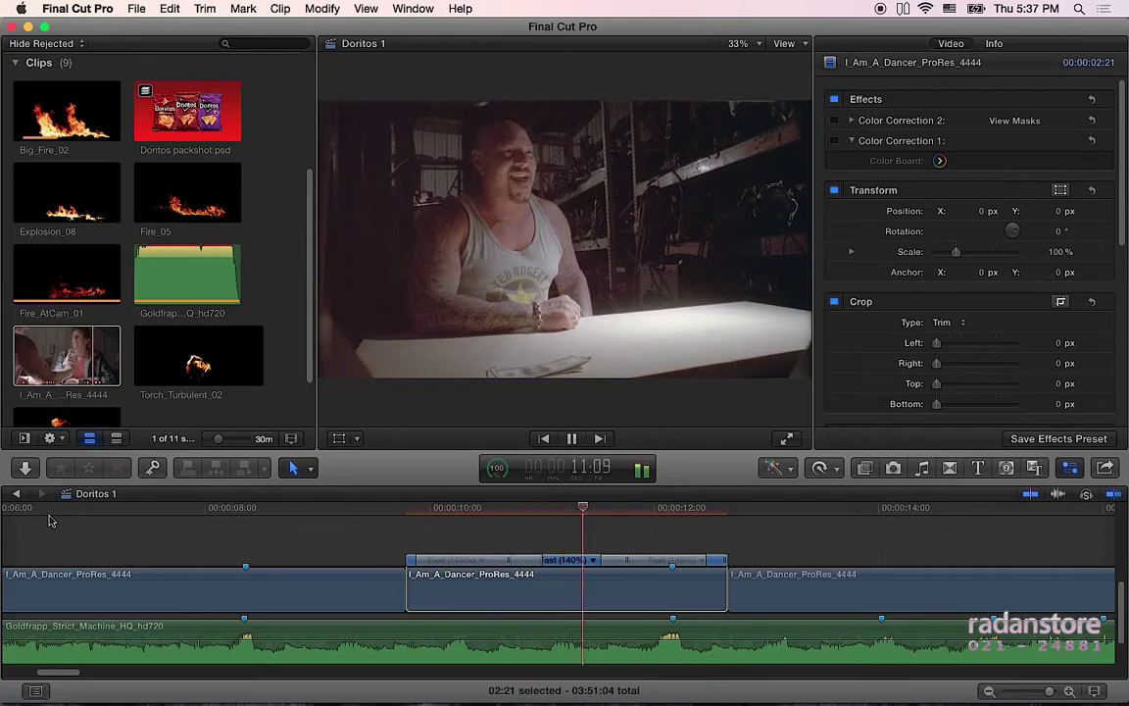
key("space")
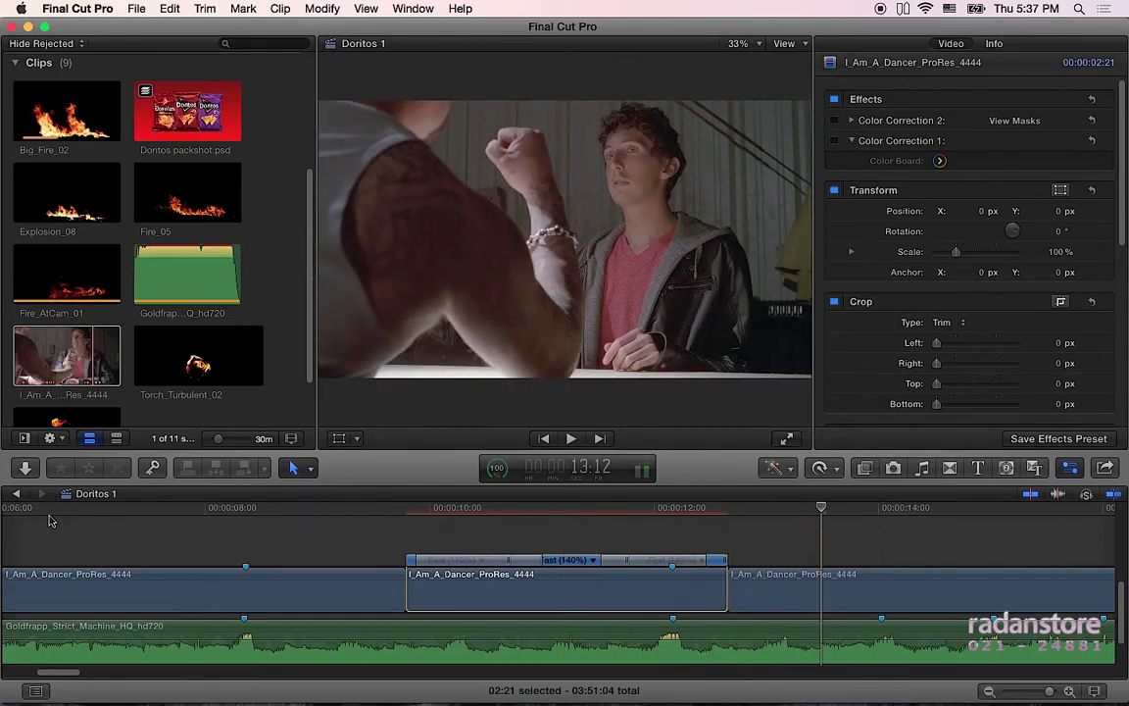